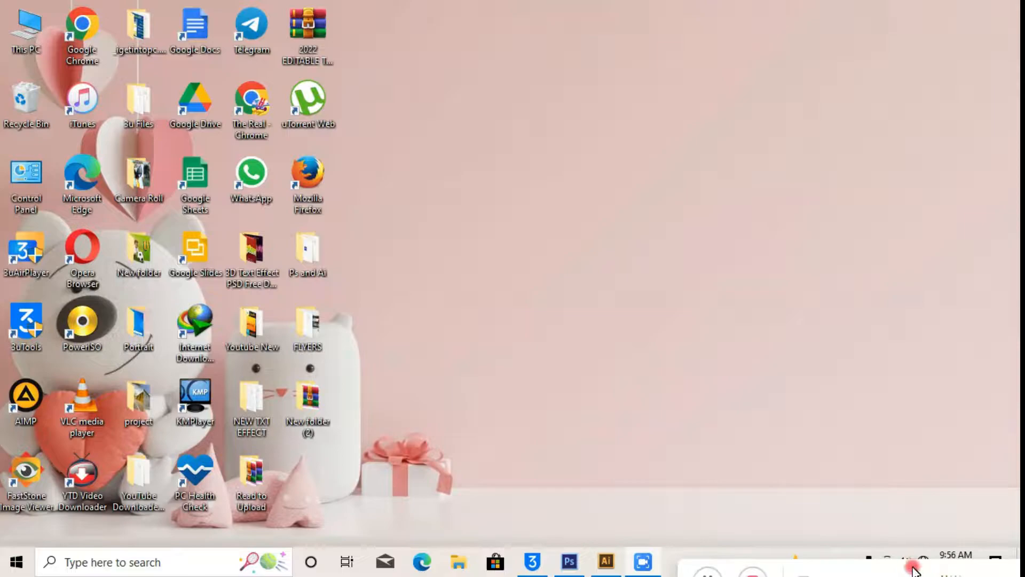
pyautogui.rightClick(480, 86)
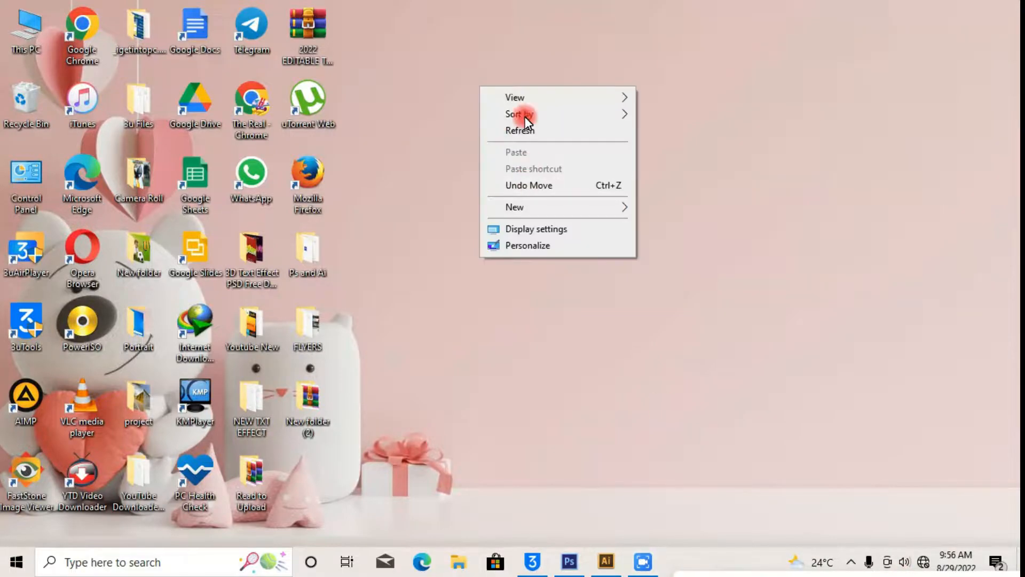
pyautogui.click(522, 129)
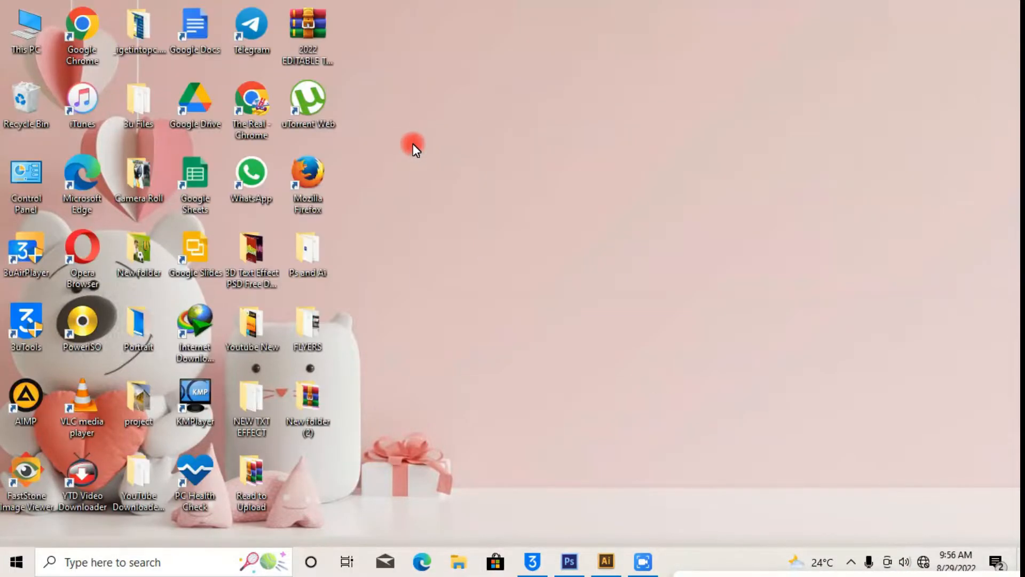
pyautogui.rightClick(413, 142)
pyautogui.click(435, 187)
pyautogui.rightClick(436, 188)
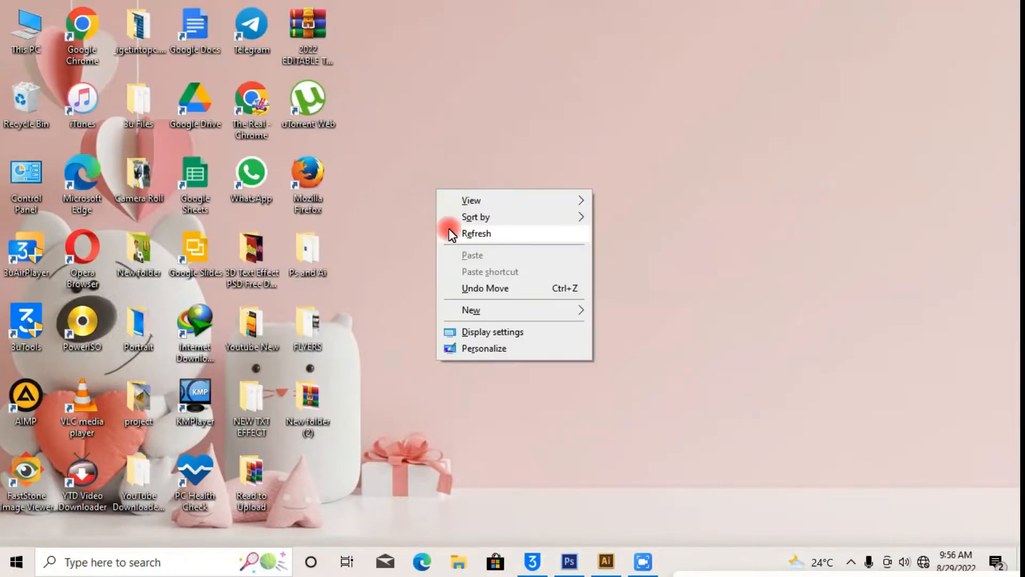
pyautogui.click(469, 235)
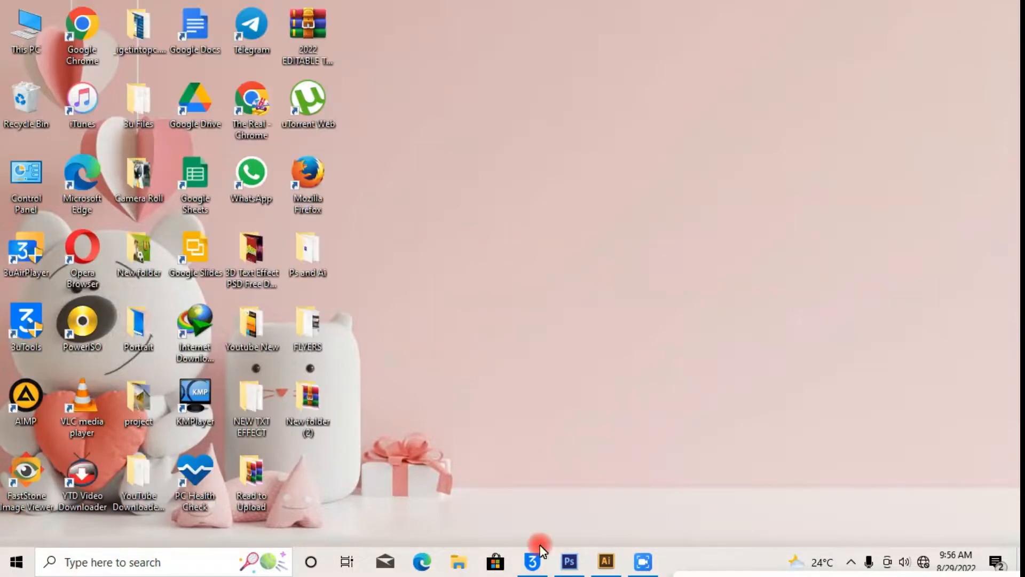
# Switch to Photoshop and open the wall photo 51049320_403 from the project folder.
pyautogui.click(562, 572)
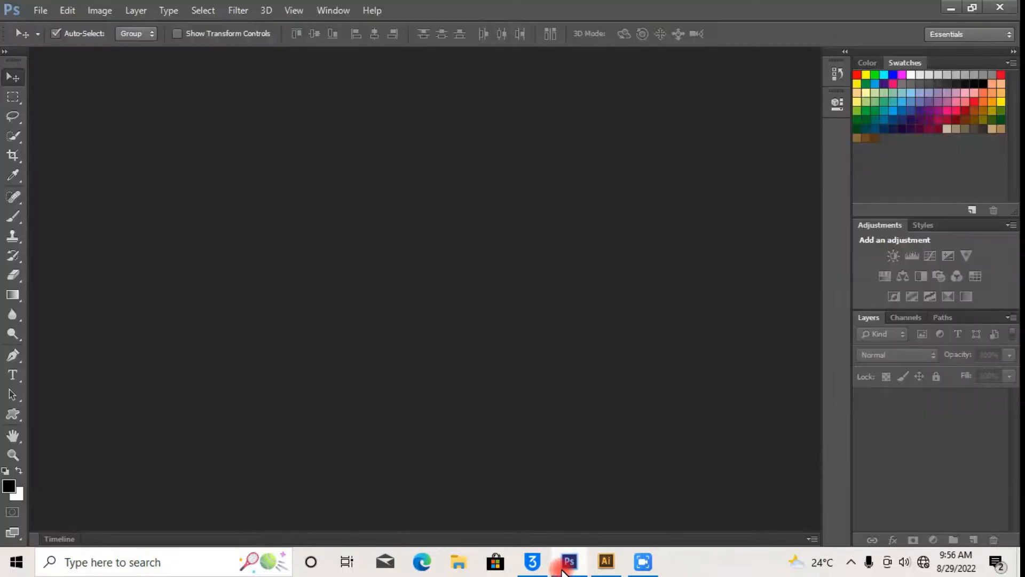
pyautogui.click(44, 7)
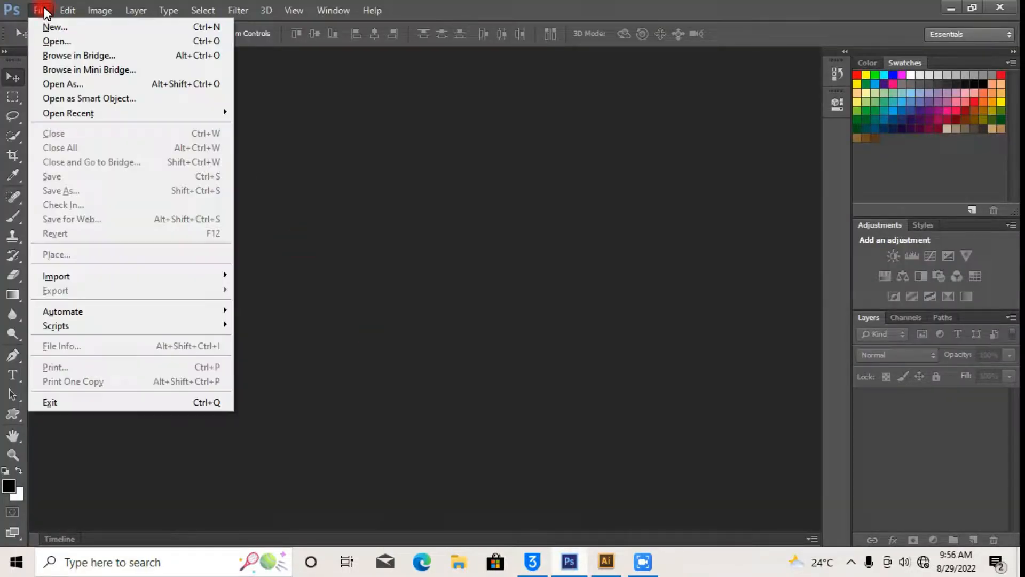
pyautogui.click(62, 43)
pyautogui.scroll(-3, 823, 336)
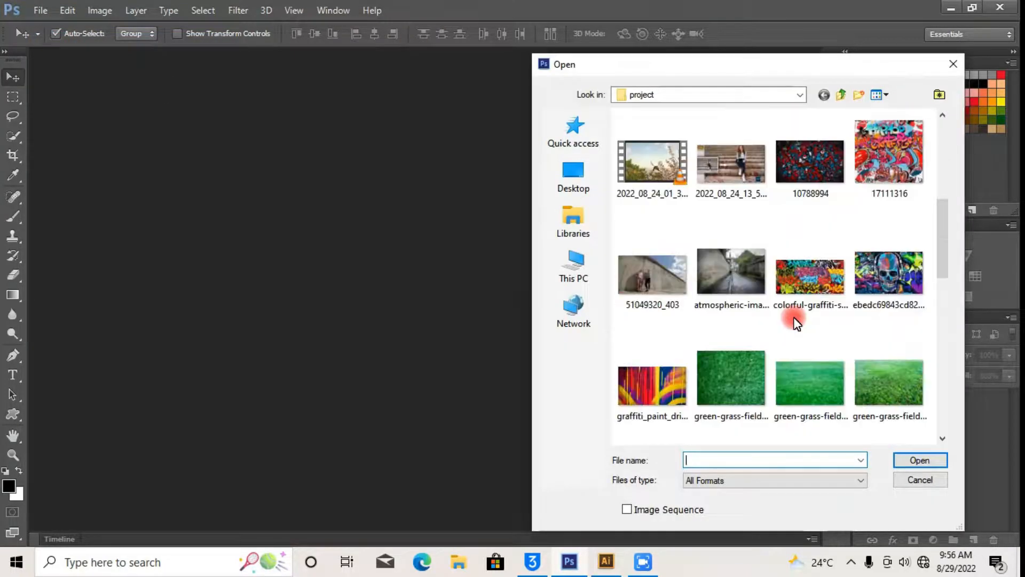
pyautogui.doubleClick(643, 285)
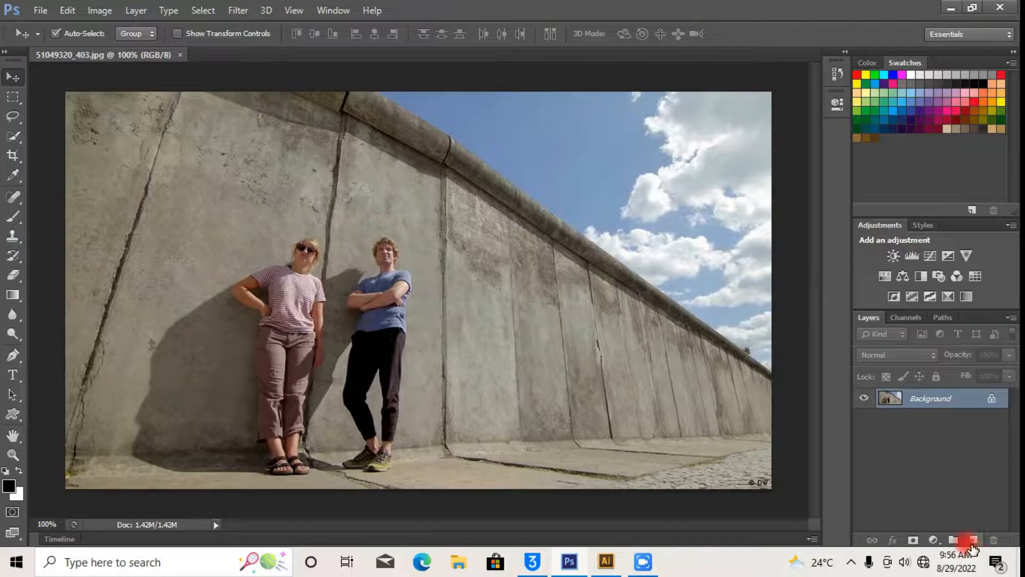
# Add an empty layer above the photo and open the Vanishing Point filter on the Background layer.
pyautogui.click(973, 539)
pyautogui.click(928, 429)
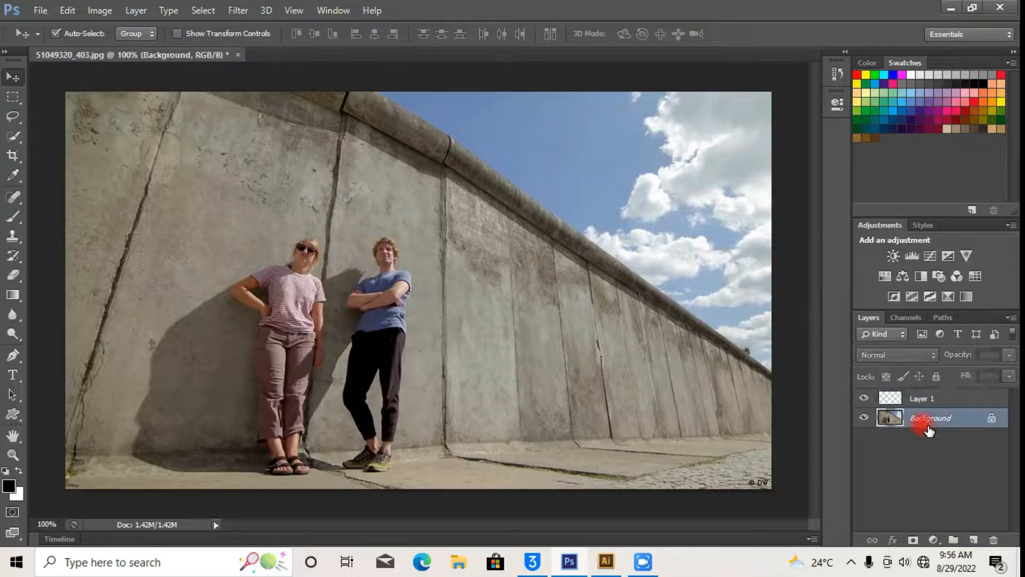
pyautogui.click(235, 8)
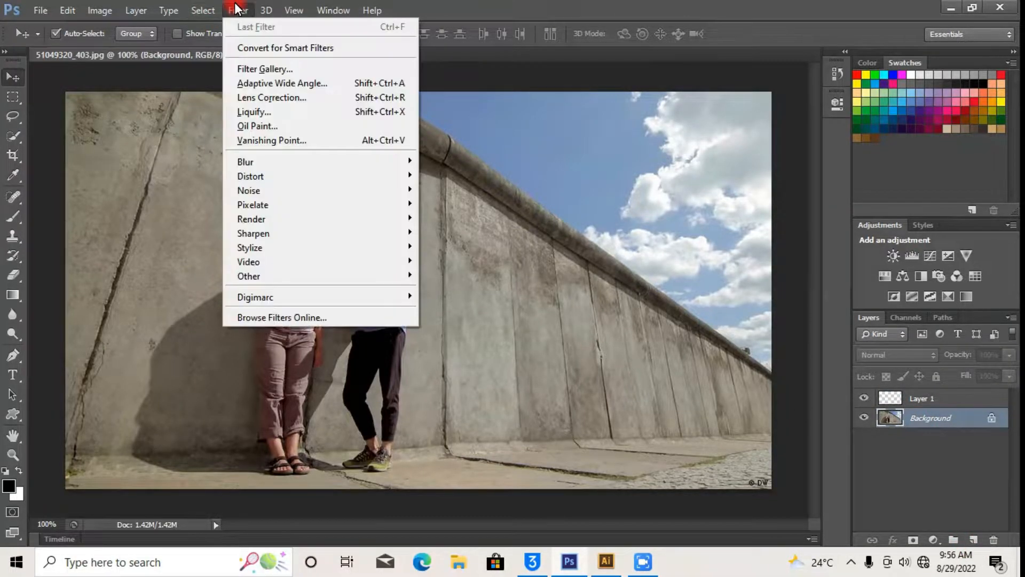
pyautogui.click(256, 134)
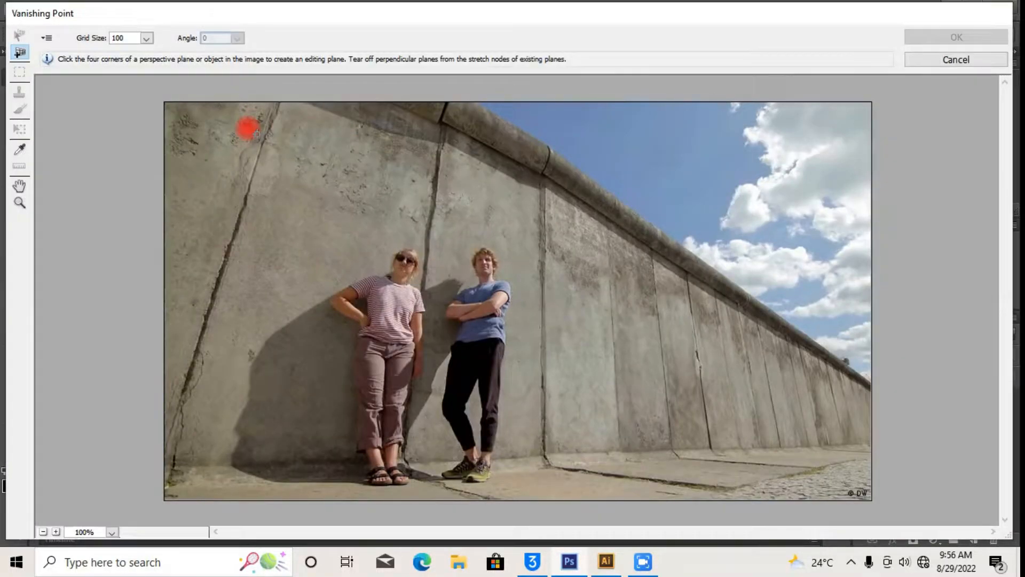
# Define a four-corner perspective plane over the receding wall, from the seam beside the man past the photo's far edge, and apply it.
pyautogui.click(256, 133)
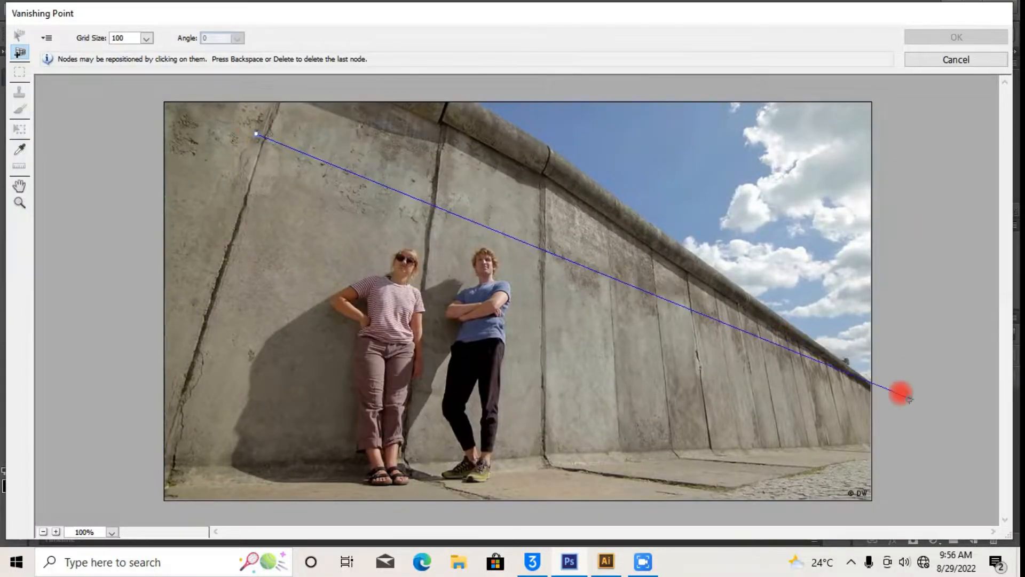
pyautogui.press('BackSpace')
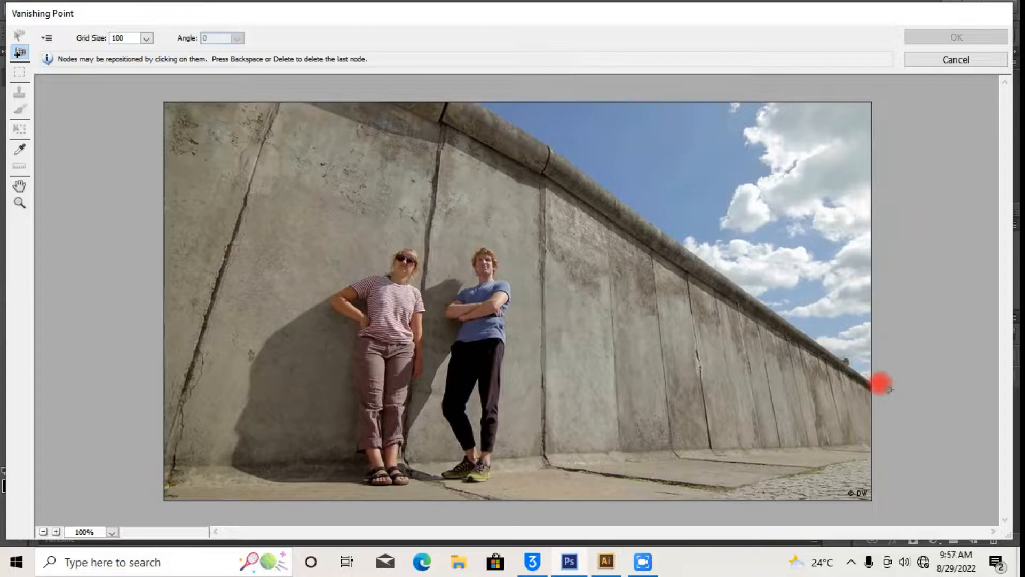
pyautogui.moveTo(878, 390); pyautogui.dragTo(545, 170)
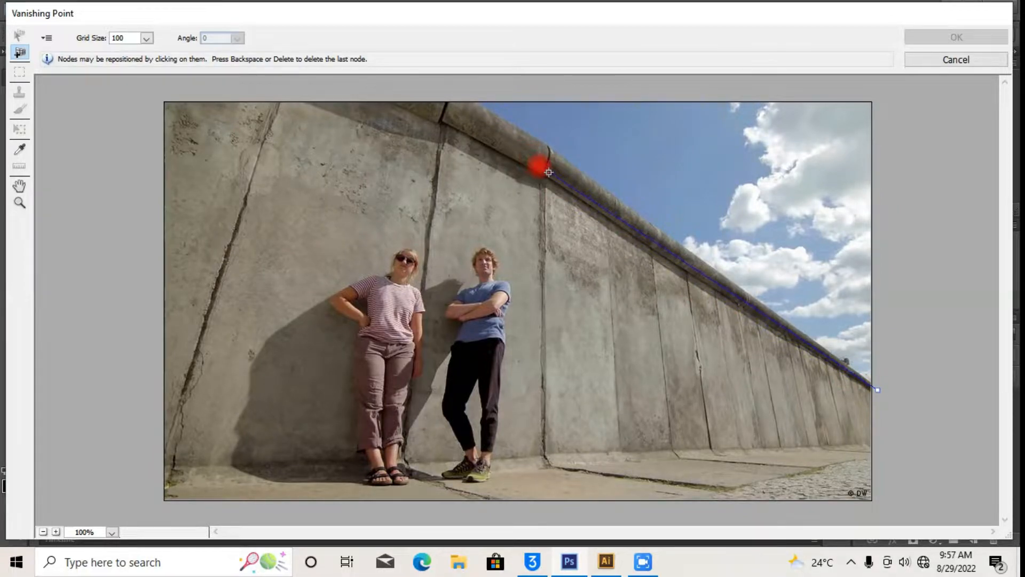
pyautogui.moveTo(557, 270); pyautogui.dragTo(891, 444)
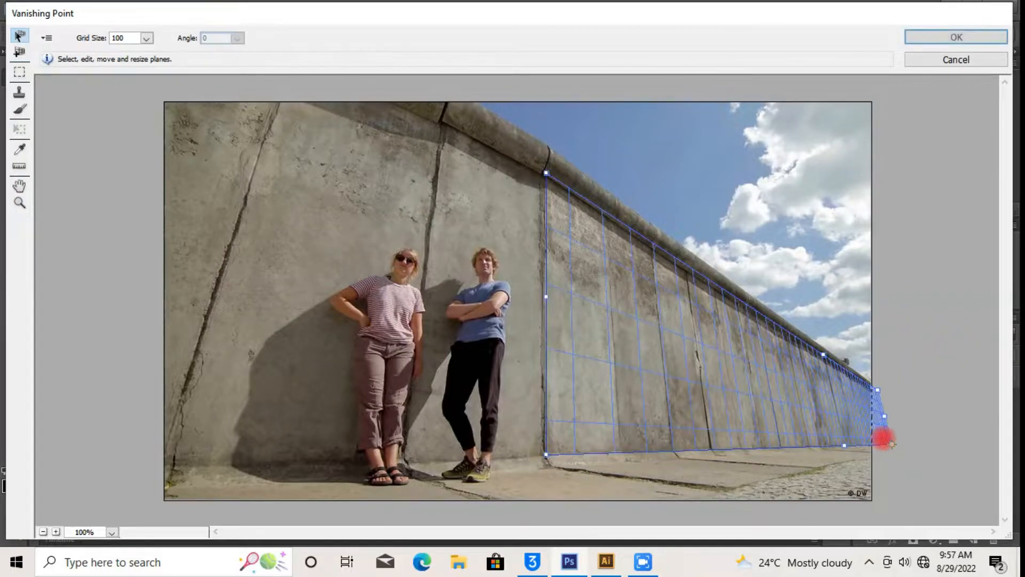
pyautogui.click(960, 39)
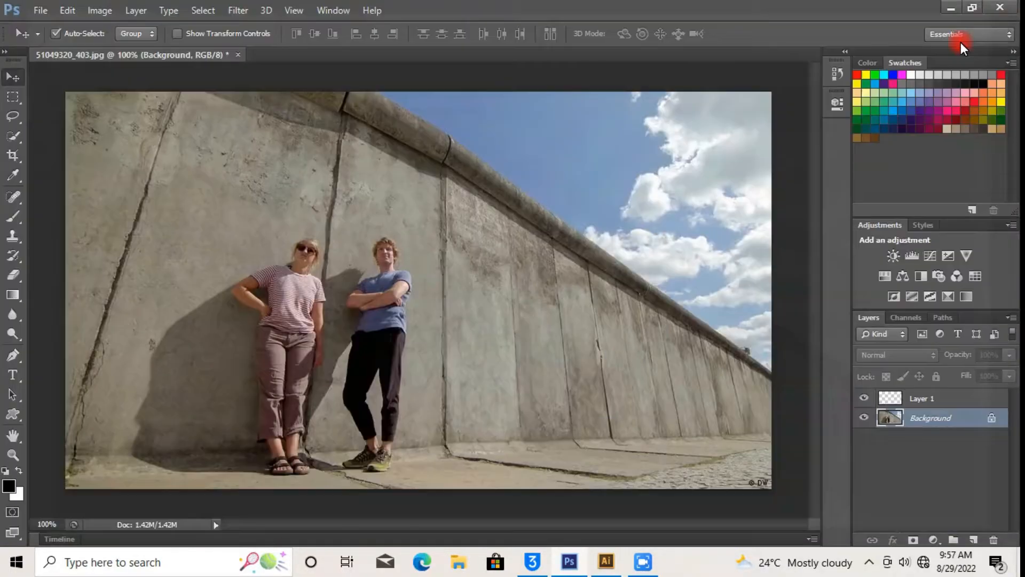
# Make Layer 1 active and open the graffiti image with the large toothy face from the project folder.
pyautogui.click(950, 400)
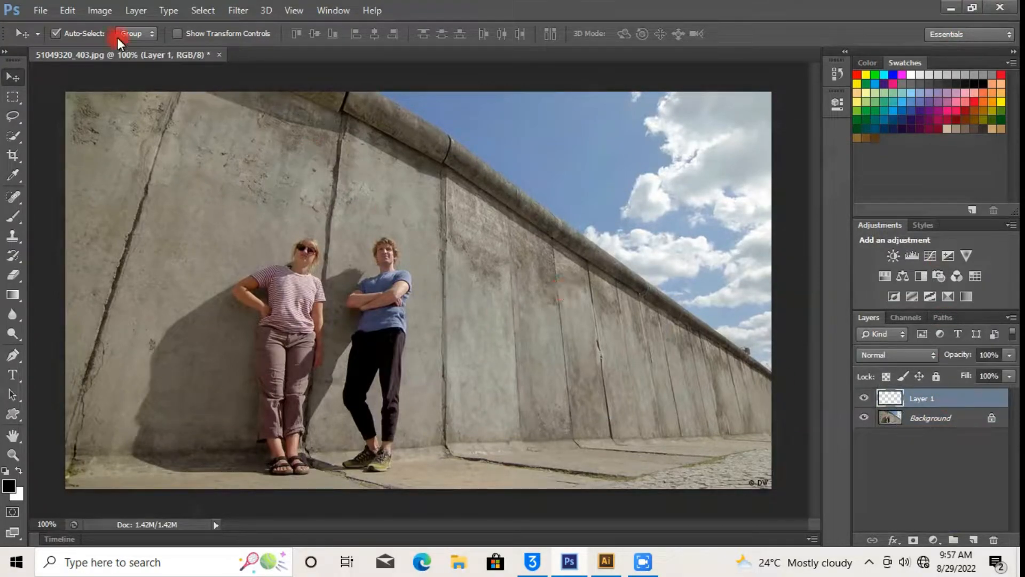
pyautogui.click(53, 14)
pyautogui.click(52, 39)
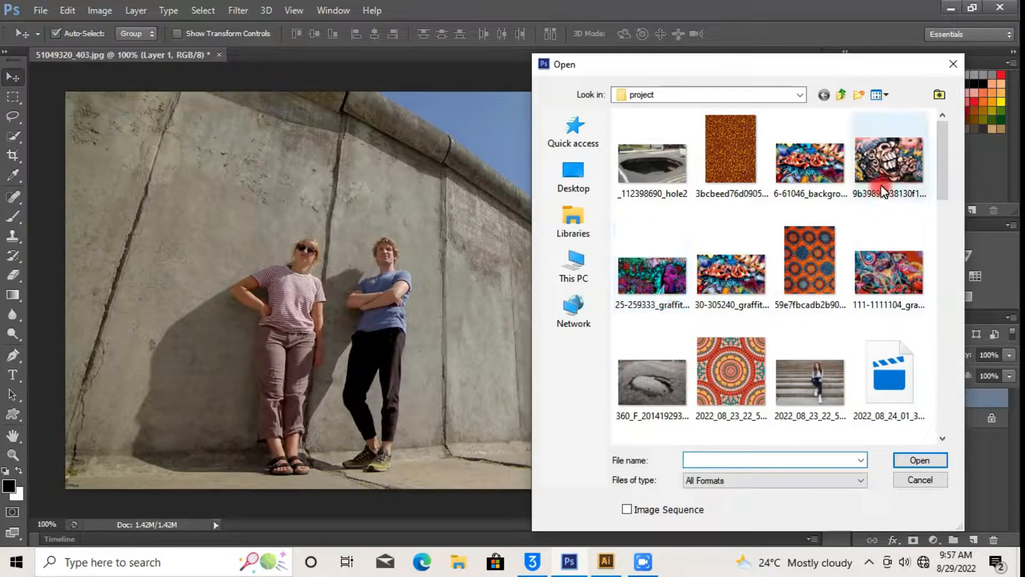
pyautogui.doubleClick(880, 184)
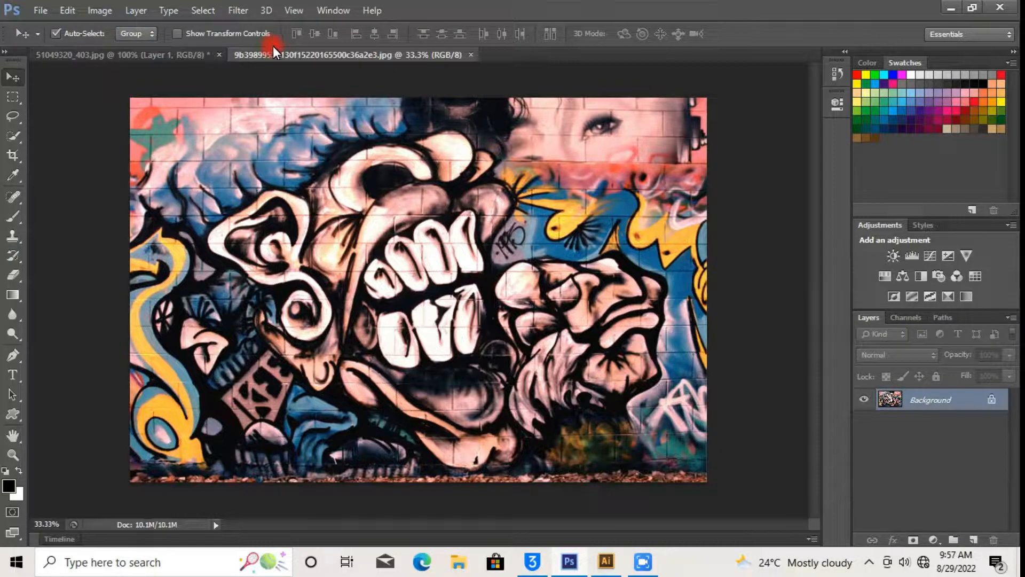
# Float the graffiti document, copy its image into the wall photo as a new layer, and close the graffiti document.
pyautogui.moveTo(273, 52); pyautogui.dragTo(279, 251)
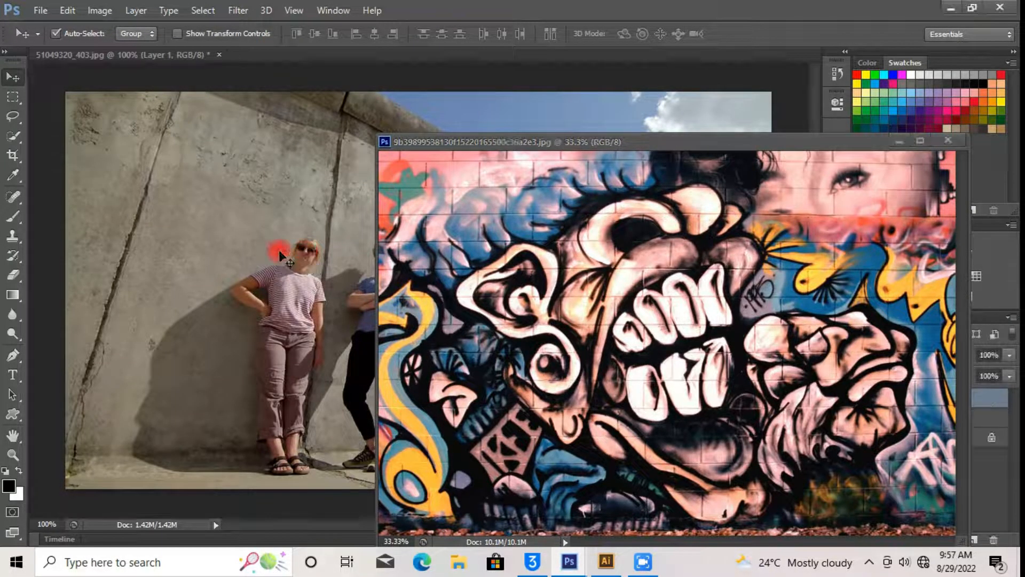
pyautogui.click(944, 142)
pyautogui.moveTo(393, 141); pyautogui.dragTo(334, 215)
# Scale the graffiti layer down to about 17.5% width and 16.5% height, positioned over the middle of the photo.
pyautogui.hotkey('ctrl', 't')
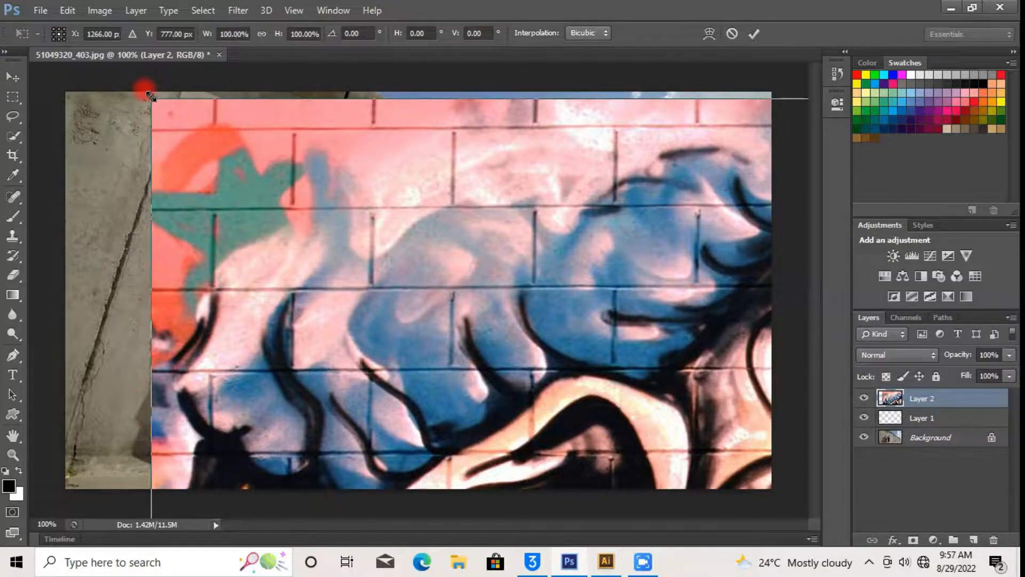
pyautogui.moveTo(151, 96); pyautogui.dragTo(560, 371)
pyautogui.moveTo(620, 435); pyautogui.dragTo(391, 298)
pyautogui.moveTo(553, 389); pyautogui.dragTo(298, 215)
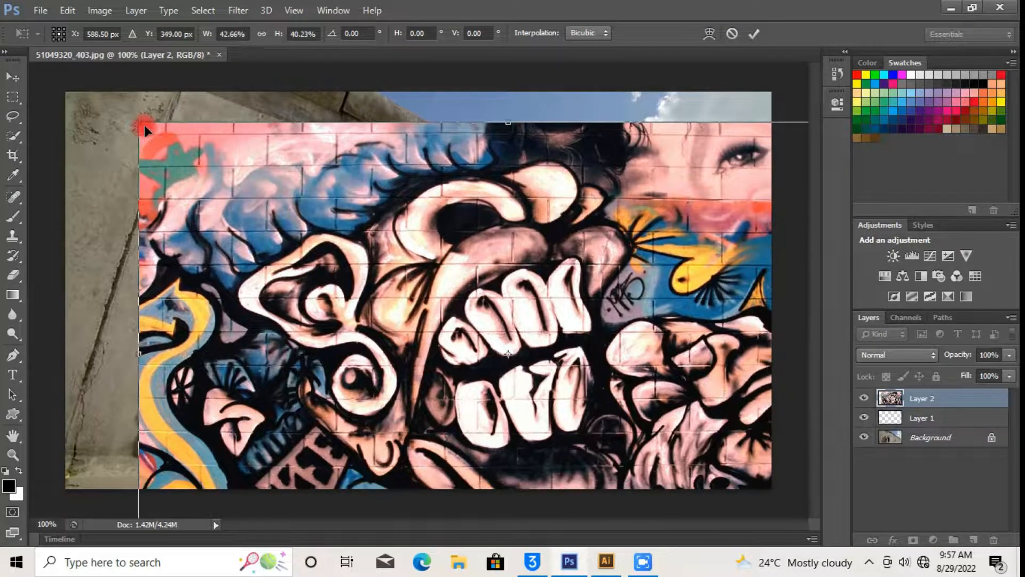
pyautogui.moveTo(131, 117); pyautogui.dragTo(356, 260)
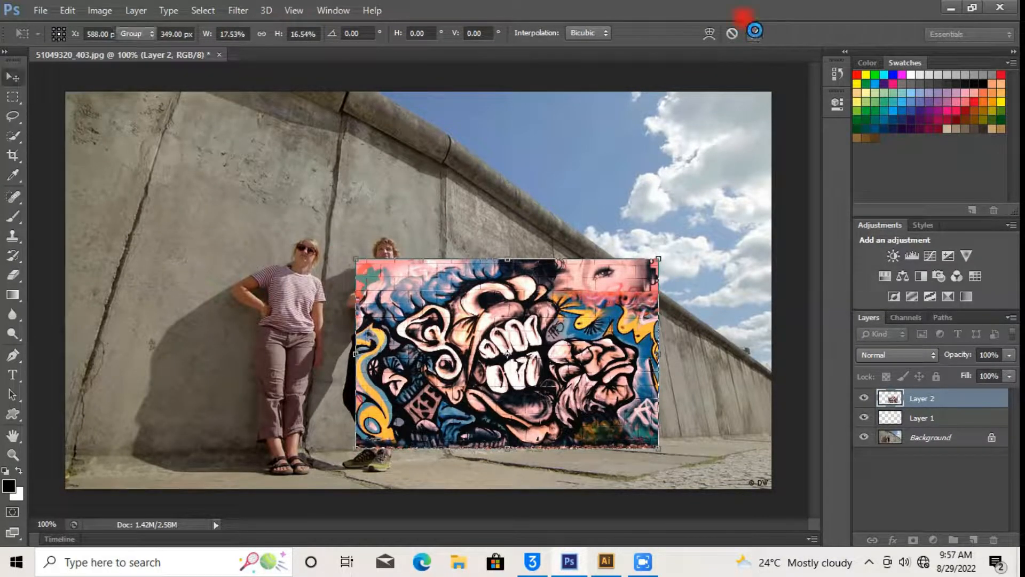
pyautogui.click(755, 34)
# Copy the whole scaled graffiti to the clipboard and delete its layer.
pyautogui.hotkey('ctrl', 'a')
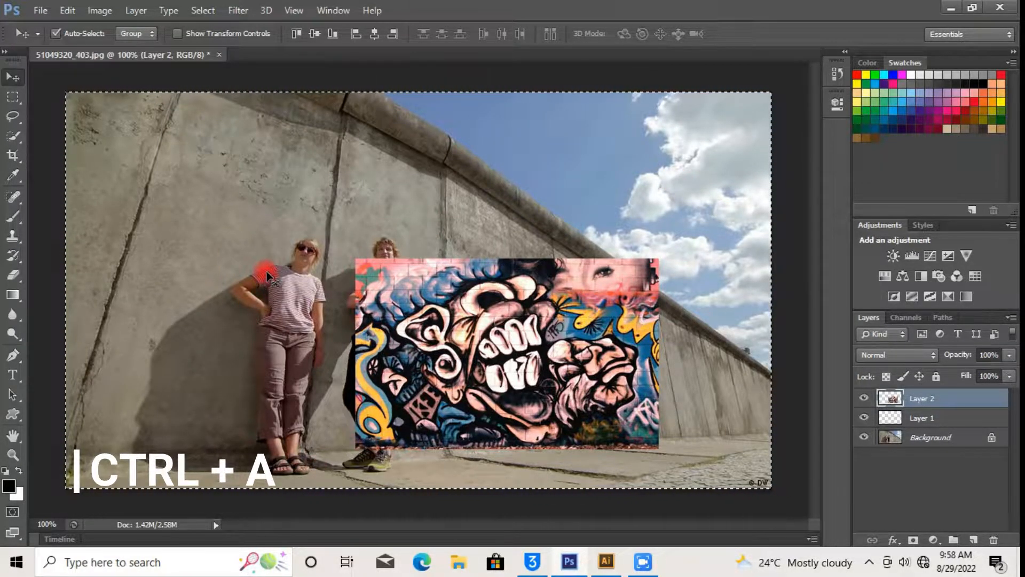
pyautogui.hotkey('ctrl', 'c')
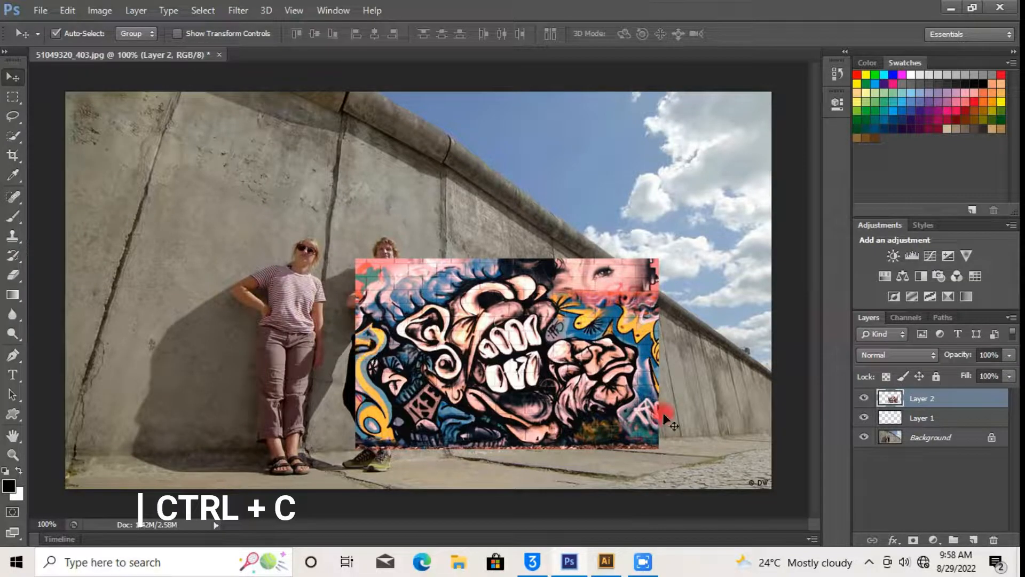
pyautogui.click(993, 541)
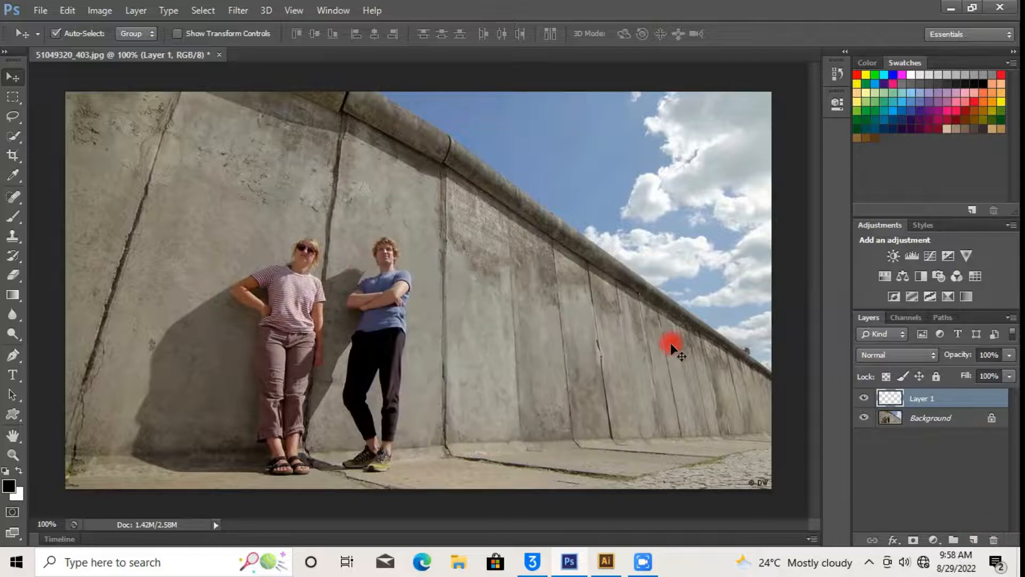
# Add one new empty layer above Layer 1, removing the extra one.
pyautogui.click(972, 541)
pyautogui.click(973, 540)
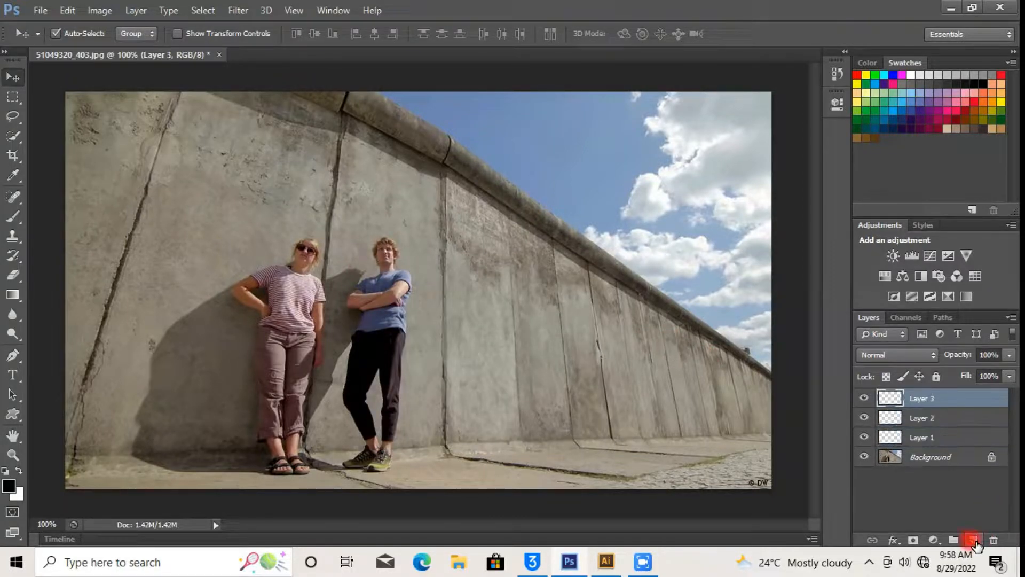
pyautogui.click(993, 541)
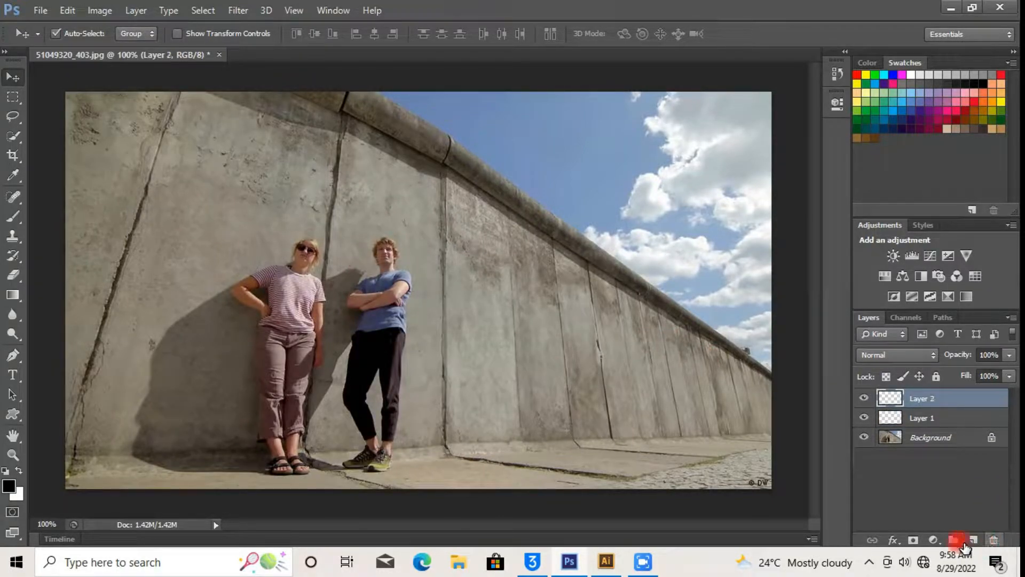
# Paste the graffiti into the Vanishing Point filter and move it onto the wall's perspective plane.
pyautogui.click(235, 10)
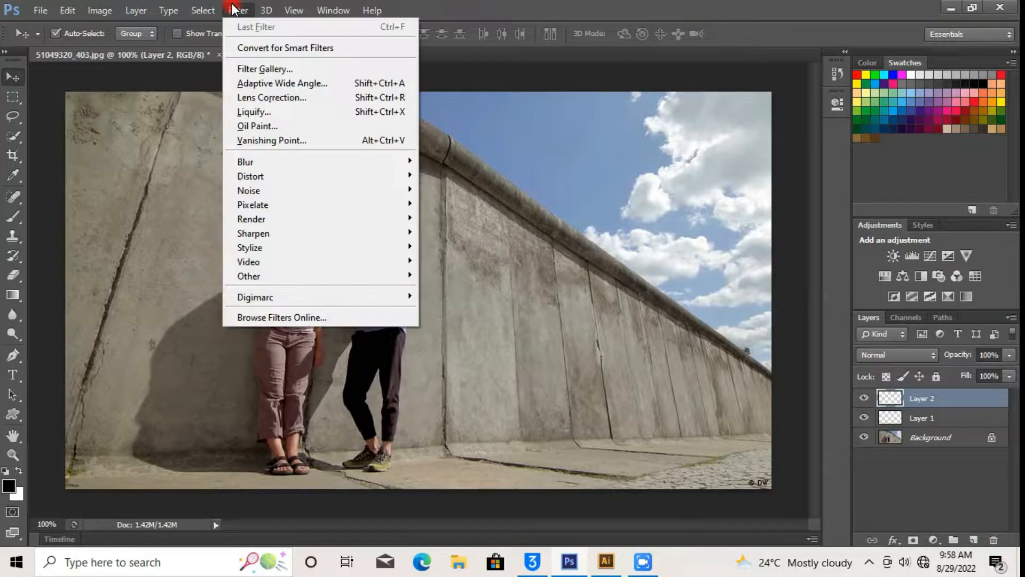
pyautogui.click(275, 141)
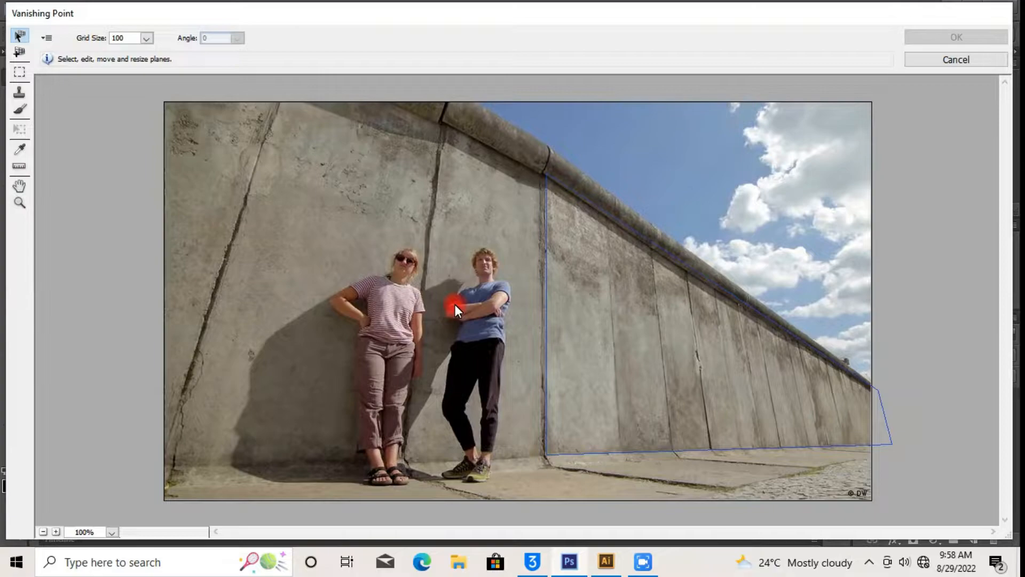
pyautogui.hotkey('ctrl', 'v')
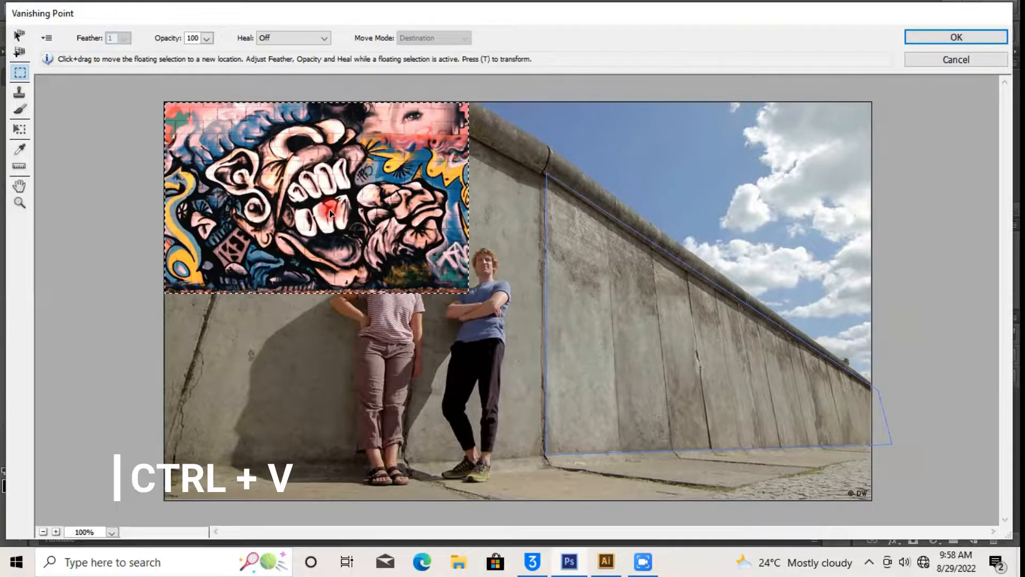
pyautogui.moveTo(293, 172); pyautogui.dragTo(623, 349)
pyautogui.moveTo(460, 306); pyautogui.dragTo(728, 277)
pyautogui.doubleClick(723, 362)
pyautogui.moveTo(724, 361); pyautogui.dragTo(669, 431)
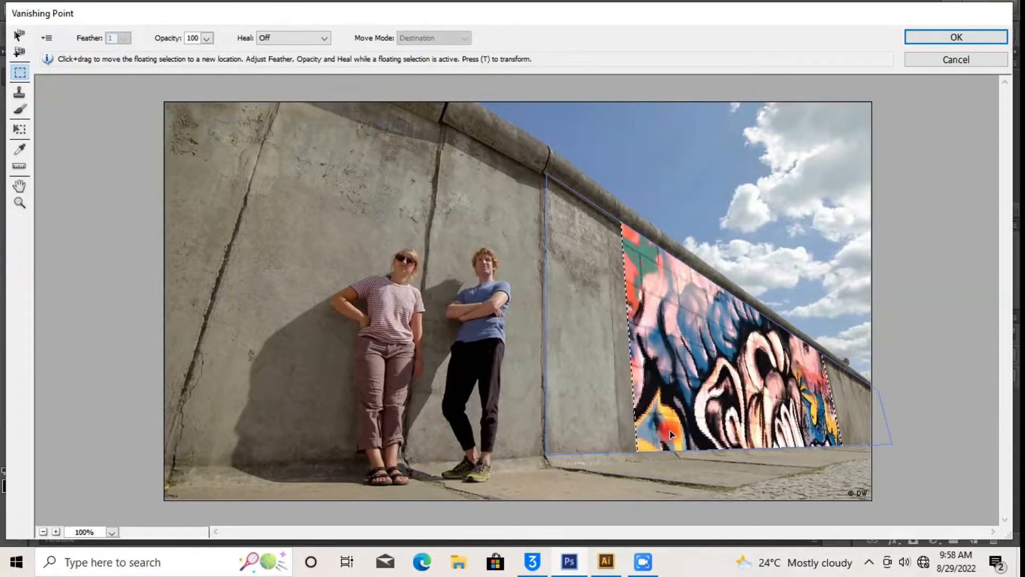
# Transform and reposition the pasted graffiti until it covers the entire wall plane, and apply the filter.
pyautogui.press('t')
pyautogui.moveTo(609, 224); pyautogui.dragTo(553, 177)
pyautogui.moveTo(754, 329); pyautogui.dragTo(750, 285)
pyautogui.moveTo(822, 402); pyautogui.dragTo(848, 406)
pyautogui.moveTo(715, 371); pyautogui.dragTo(635, 333)
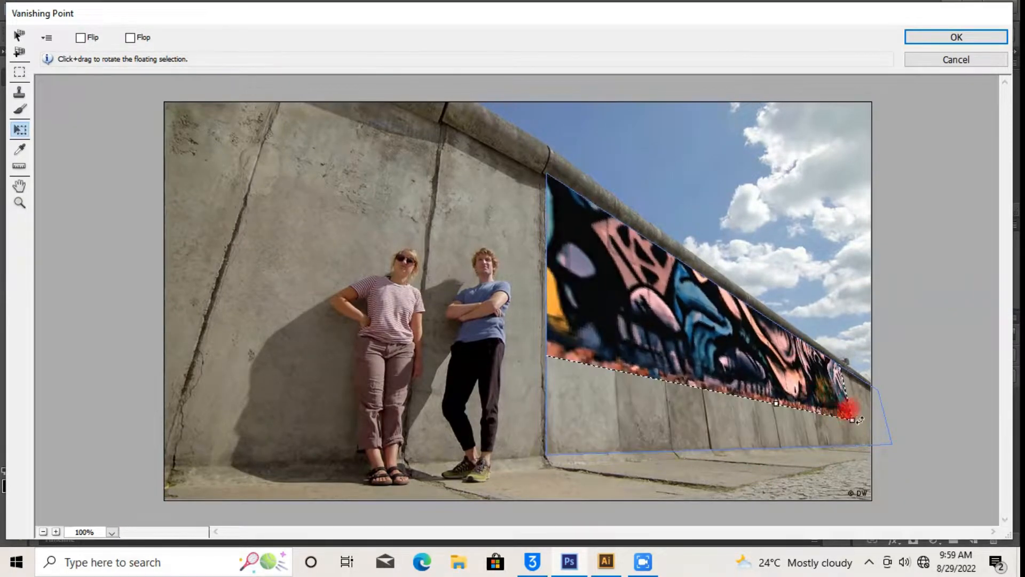
pyautogui.moveTo(852, 420); pyautogui.dragTo(855, 424)
pyautogui.moveTo(837, 373); pyautogui.dragTo(854, 399)
pyautogui.moveTo(651, 335); pyautogui.dragTo(522, 364)
pyautogui.moveTo(758, 373)
pyautogui.mouseDown()
pyautogui.moveTo(706, 372)
pyautogui.moveTo(765, 376)
pyautogui.mouseUp()
pyautogui.click(953, 35)
# Delete the empty Layer 1 beneath the graffiti layer.
pyautogui.click(896, 400)
pyautogui.moveTo(909, 417); pyautogui.dragTo(993, 541)
pyautogui.click(914, 404)
# With the Background layer selected, draw a second Vanishing Point perspective plane over the concrete wall behind the two people, and apply the filter.
pyautogui.click(917, 418)
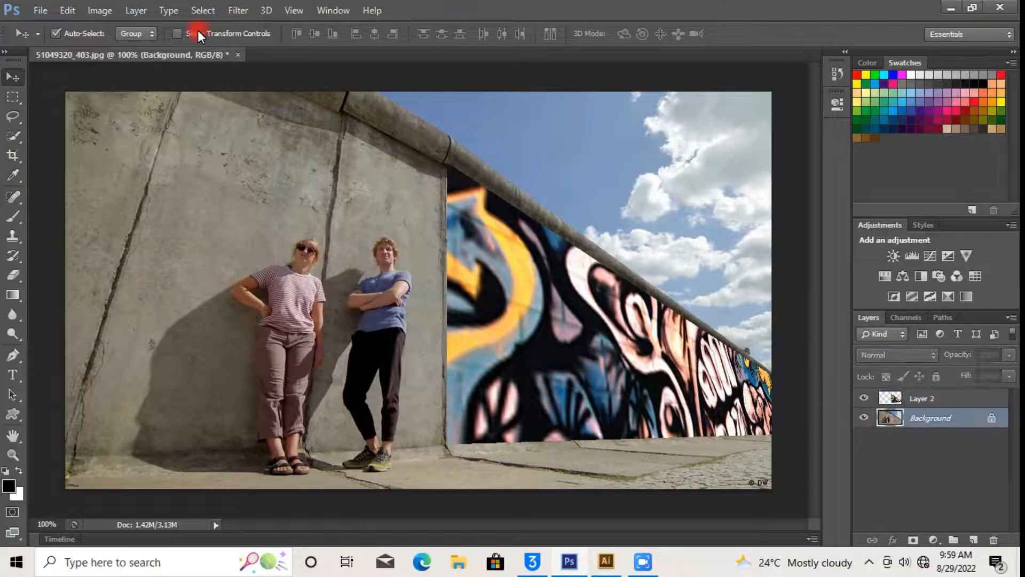
pyautogui.click(238, 10)
pyautogui.click(258, 138)
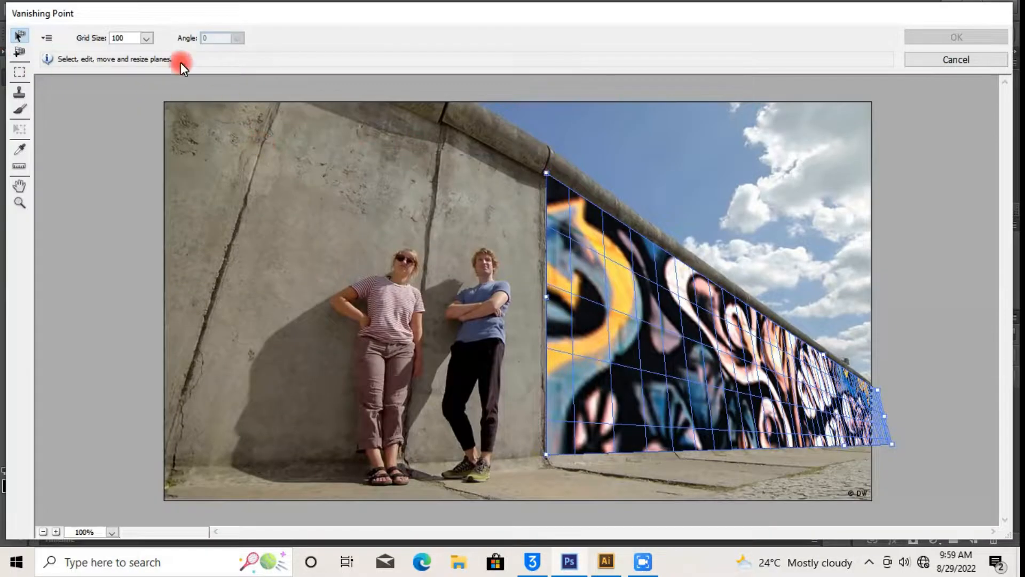
pyautogui.press('c')
pyautogui.click(550, 162)
pyautogui.click(548, 455)
pyautogui.click(544, 454)
pyautogui.press('BackSpace')
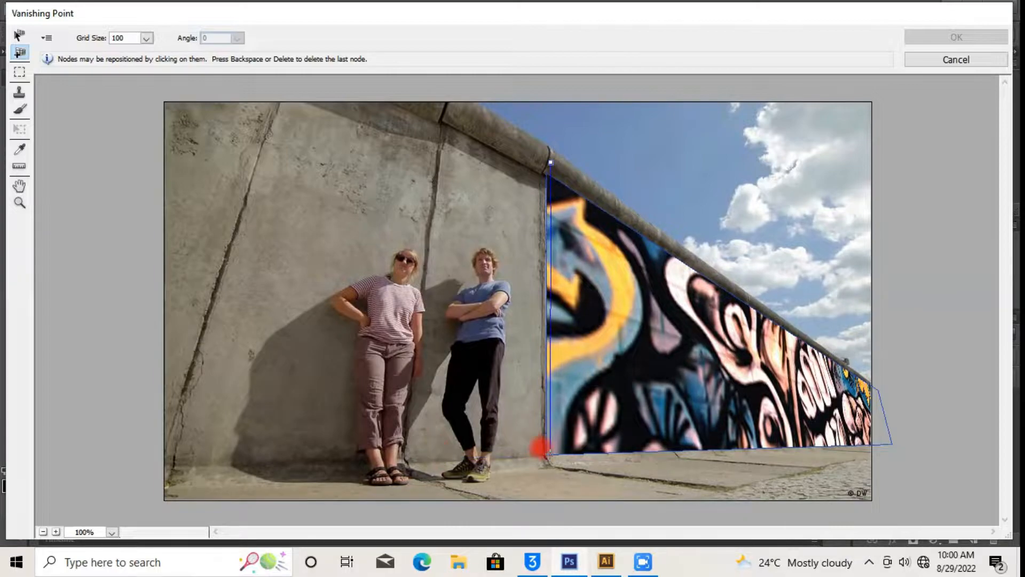
pyautogui.click(548, 454)
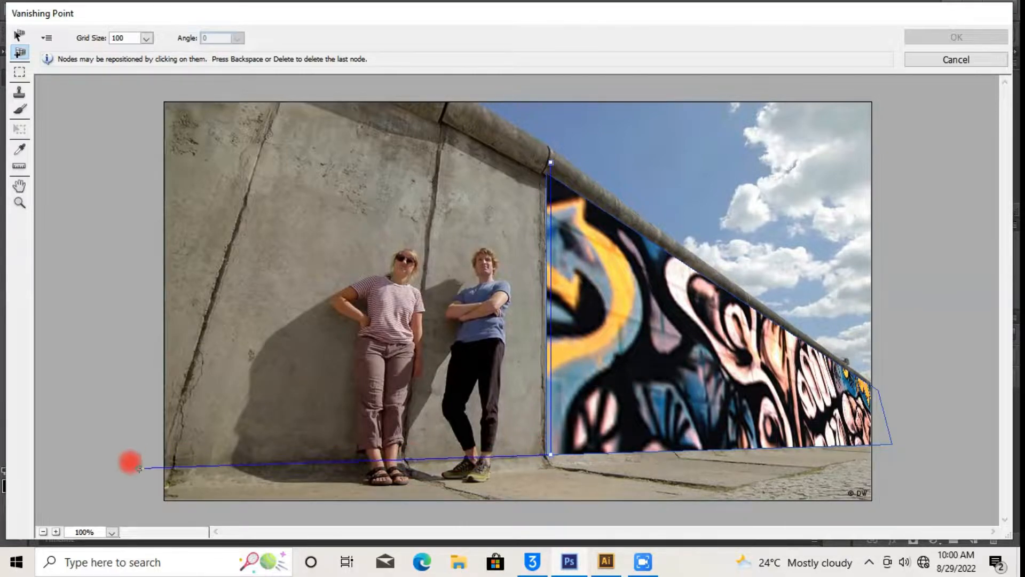
pyautogui.hotkey('ctrl', '-')
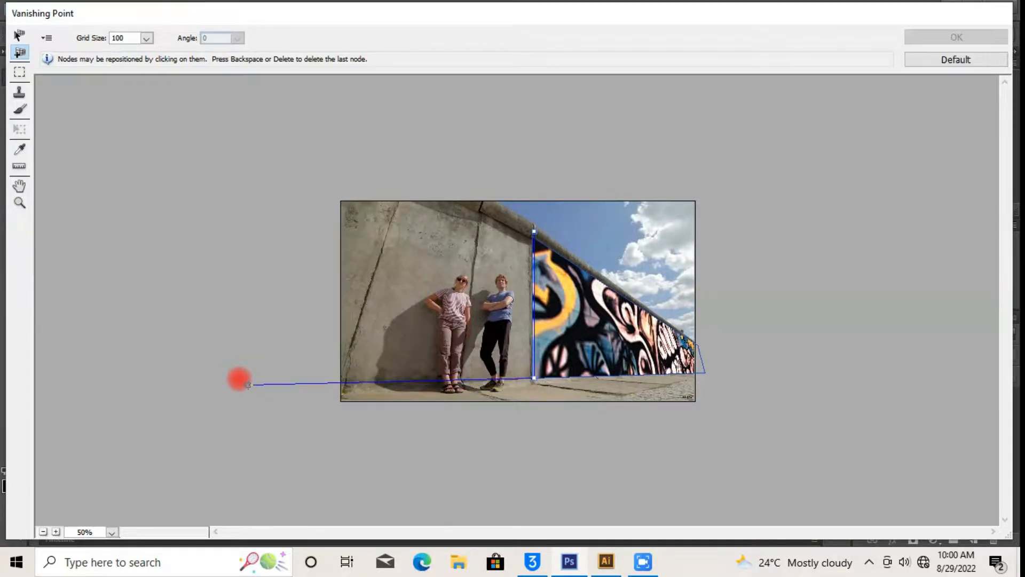
pyautogui.hotkey('ctrl', '+')
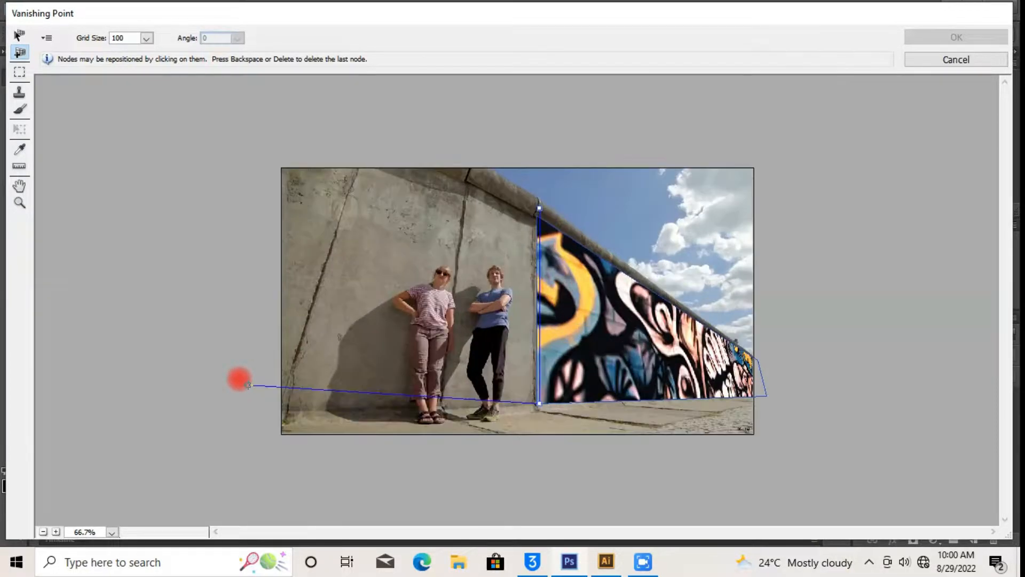
pyautogui.click(215, 413)
pyautogui.click(258, 87)
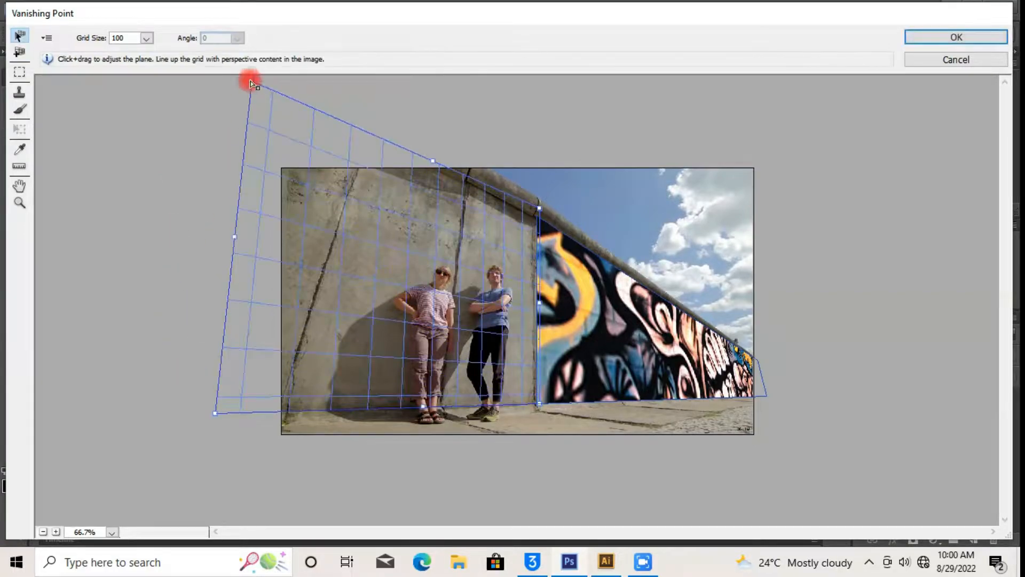
pyautogui.click(949, 36)
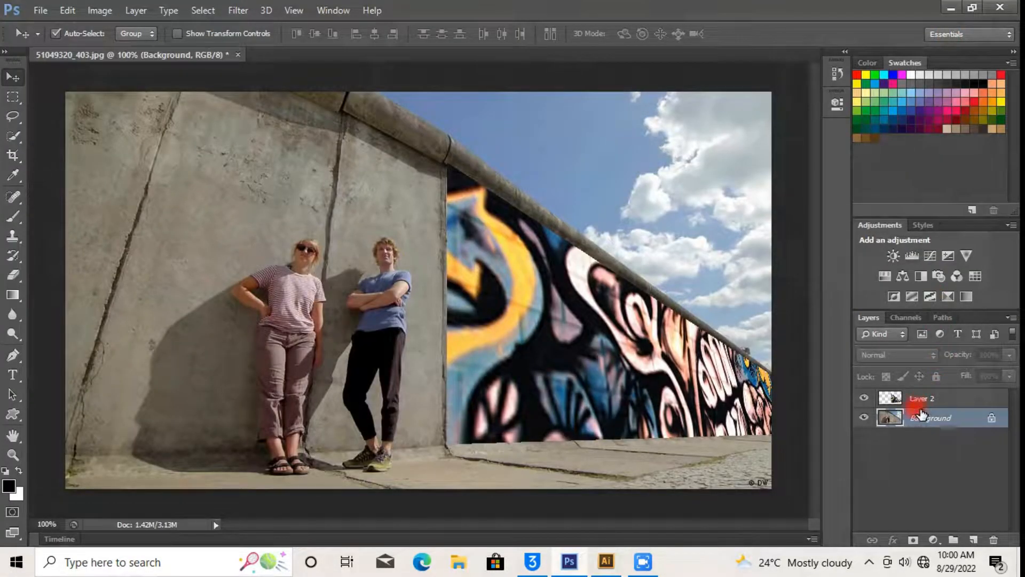
# Select Layer 2 and open the 6-61046_background-graffiti-wallpaper-hd.jpg image from the project folder.
pyautogui.doubleClick(919, 398)
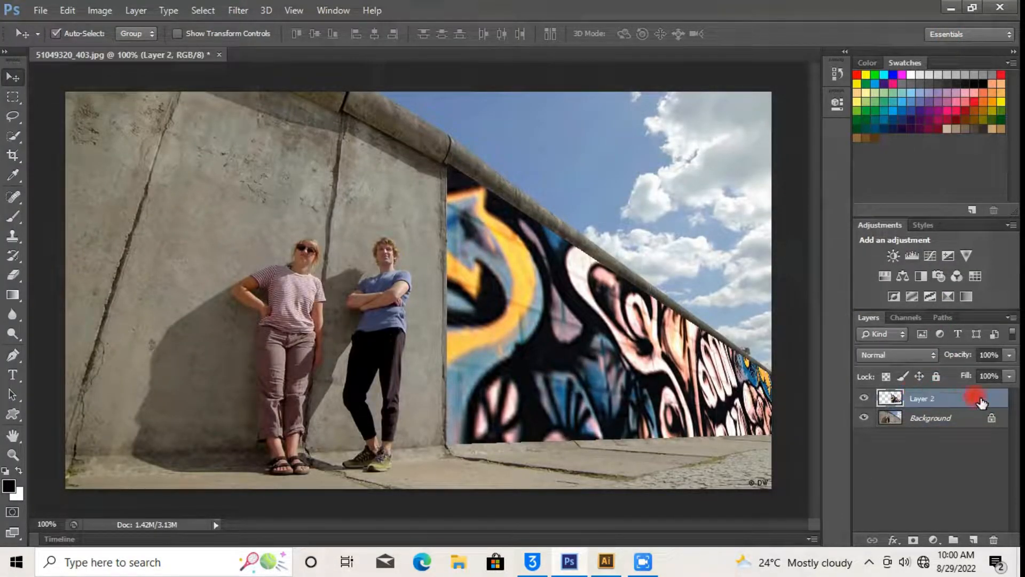
pyautogui.click(40, 10)
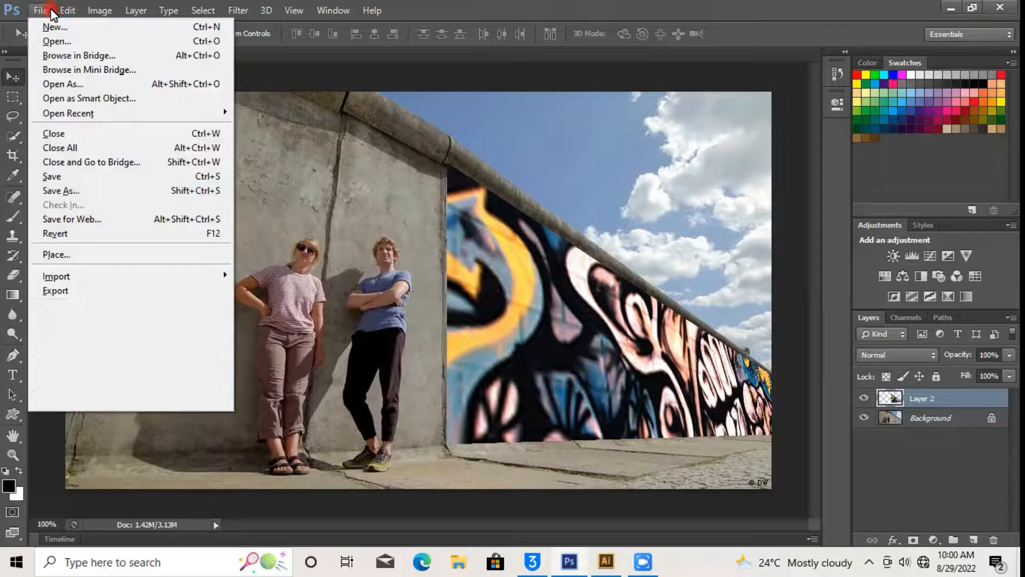
pyautogui.click(43, 40)
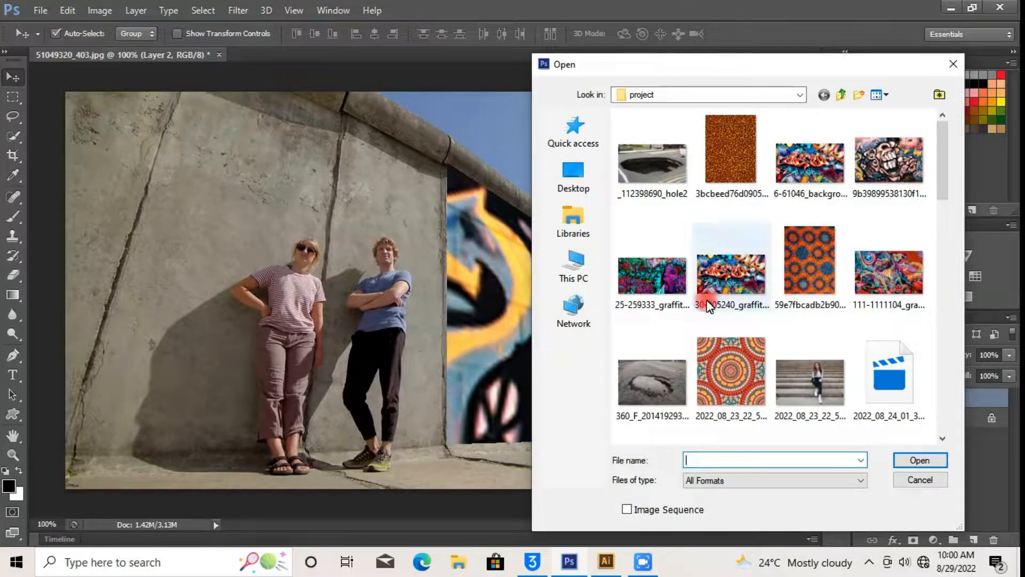
pyautogui.doubleClick(837, 175)
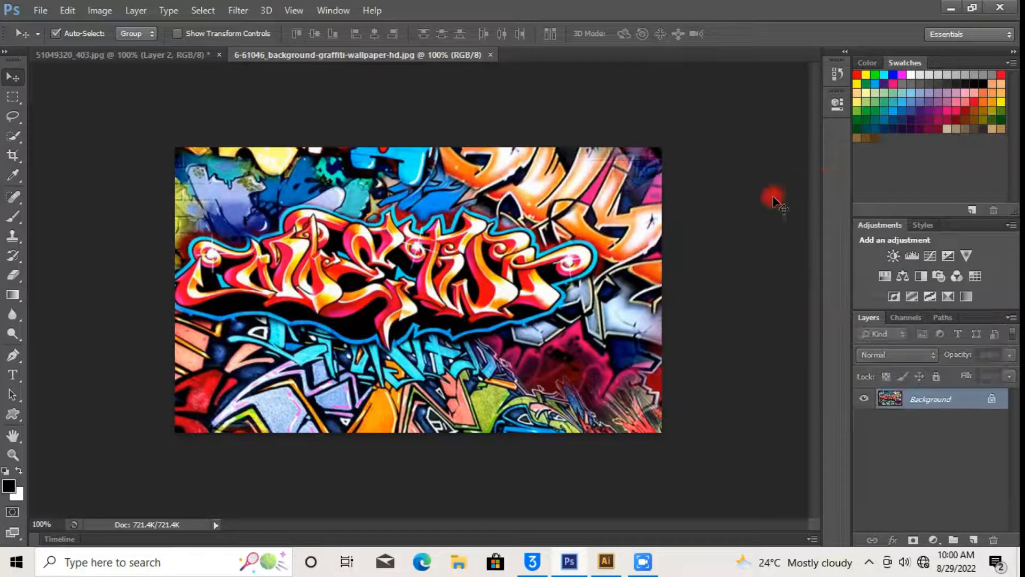
# Bring the new graffiti image into the wall photo as a separate layer and close the source image.
pyautogui.moveTo(364, 60); pyautogui.dragTo(607, 233)
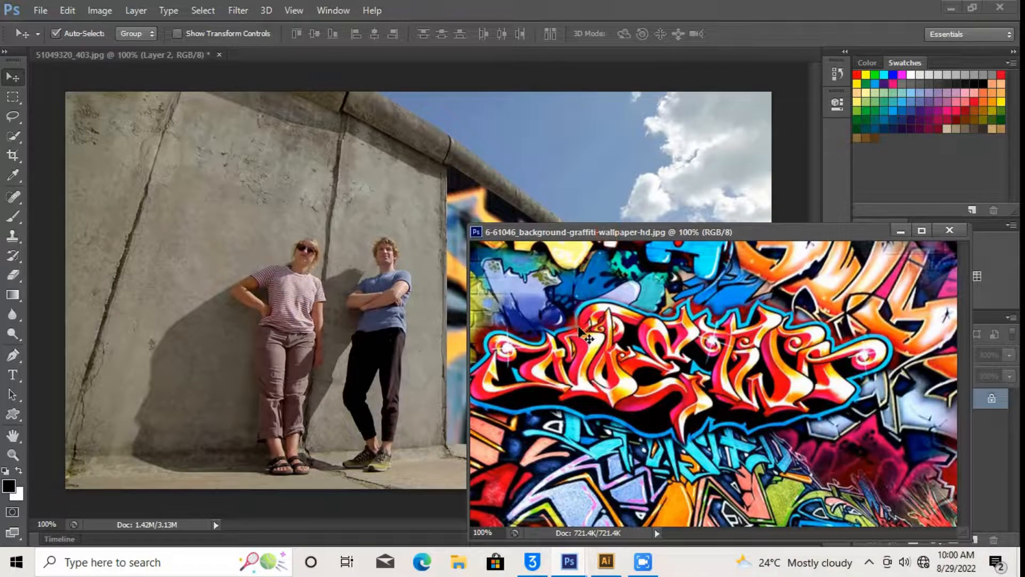
pyautogui.click(282, 243)
pyautogui.hotkey('ctrl', 'v')
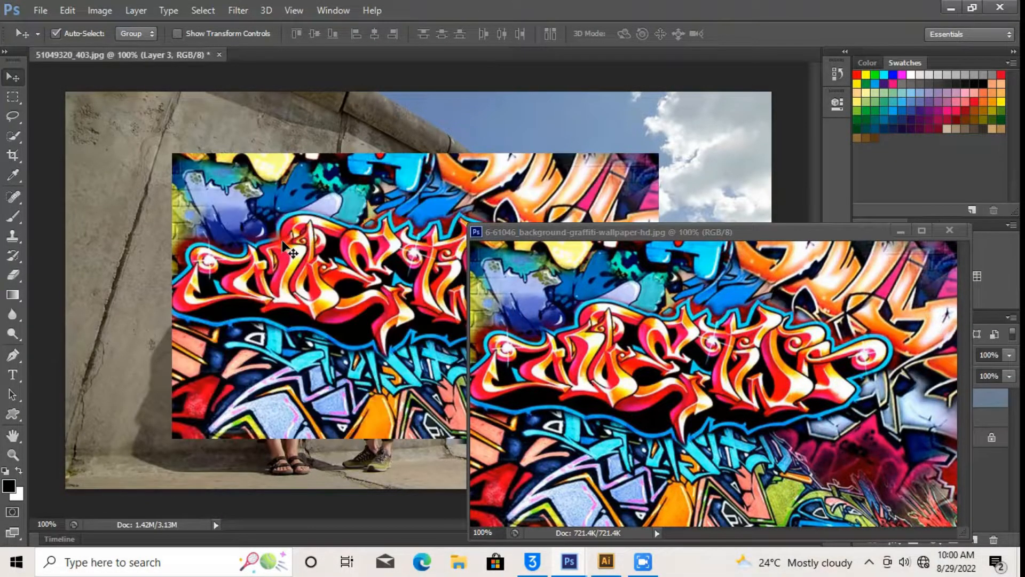
pyautogui.click(955, 230)
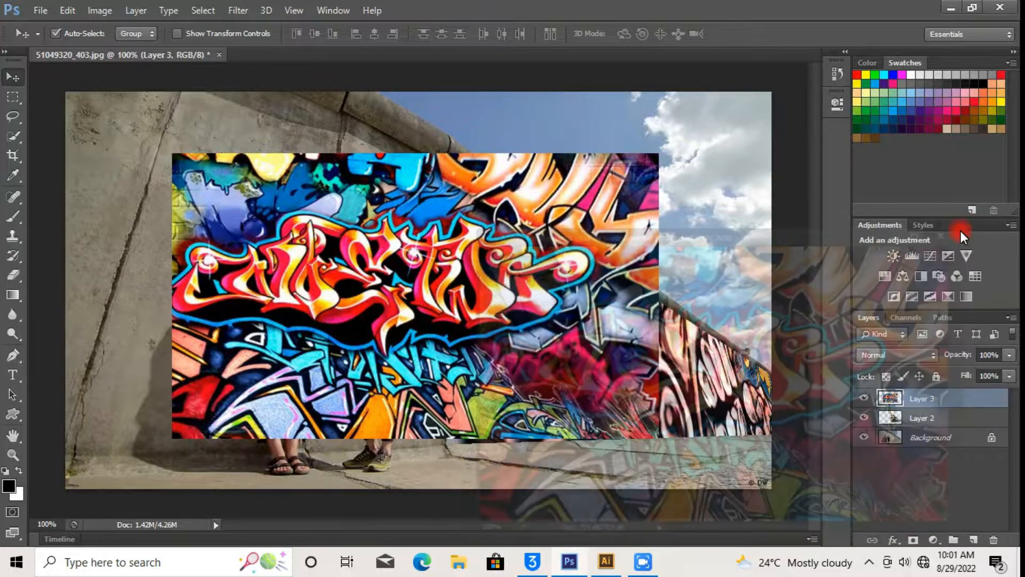
# Scale the new graffiti layer down to about 72% of its size and commit the transform.
pyautogui.hotkey('ctrl', 't')
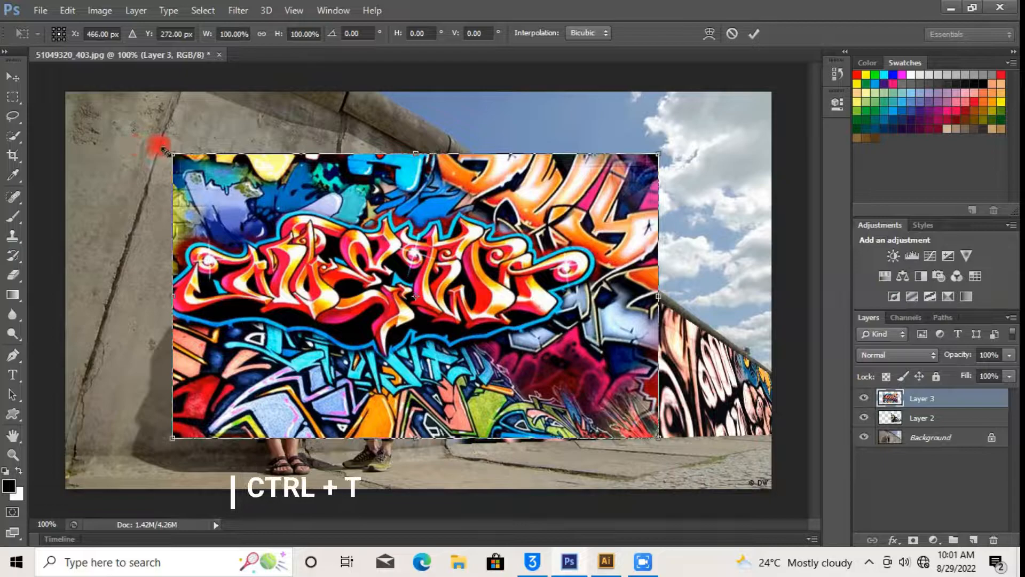
pyautogui.keyDown('alt'); pyautogui.click(202, 176); pyautogui.keyUp('alt')
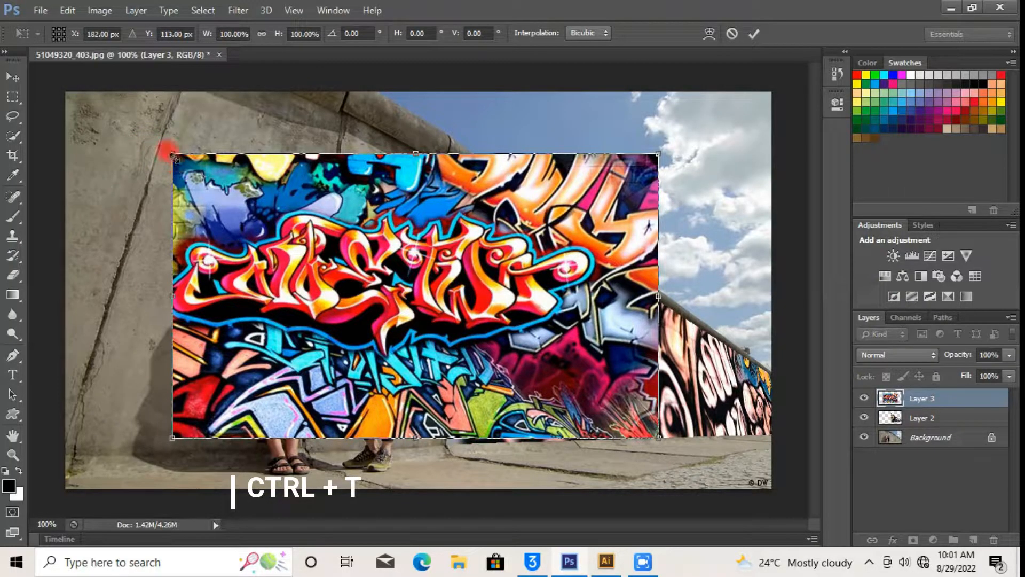
pyautogui.moveTo(172, 155); pyautogui.dragTo(321, 253)
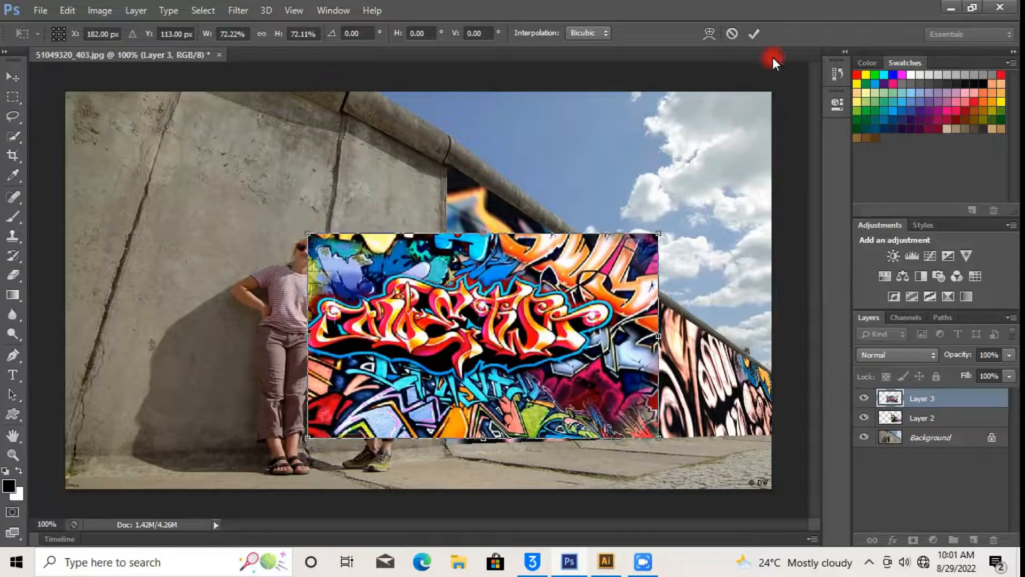
pyautogui.click(761, 32)
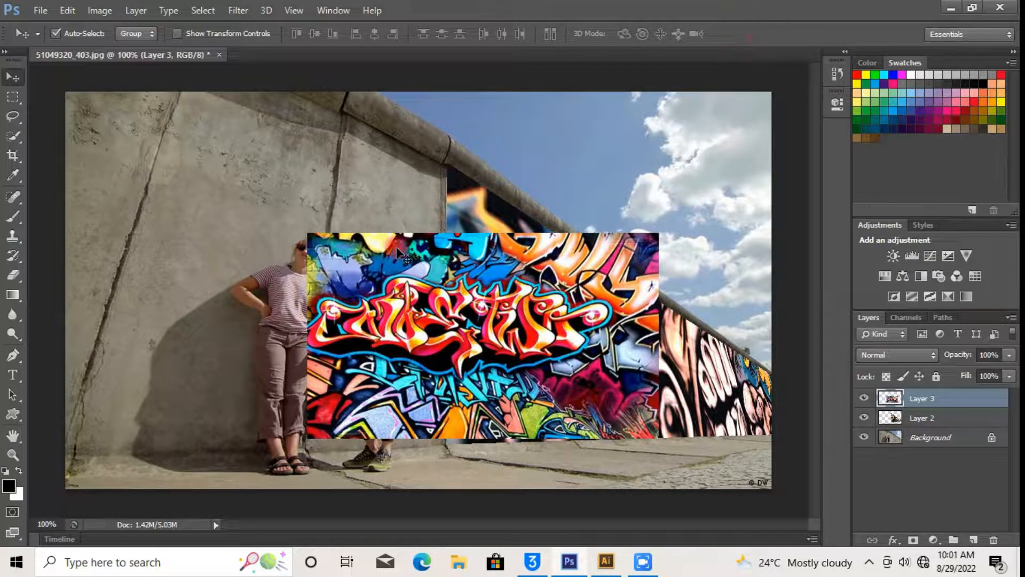
# Copy the entire graffiti, remove its layer, and paste it onto the front wall's perspective plane in the Vanishing Point filter.
pyautogui.hotkey('ctrl', 'a')
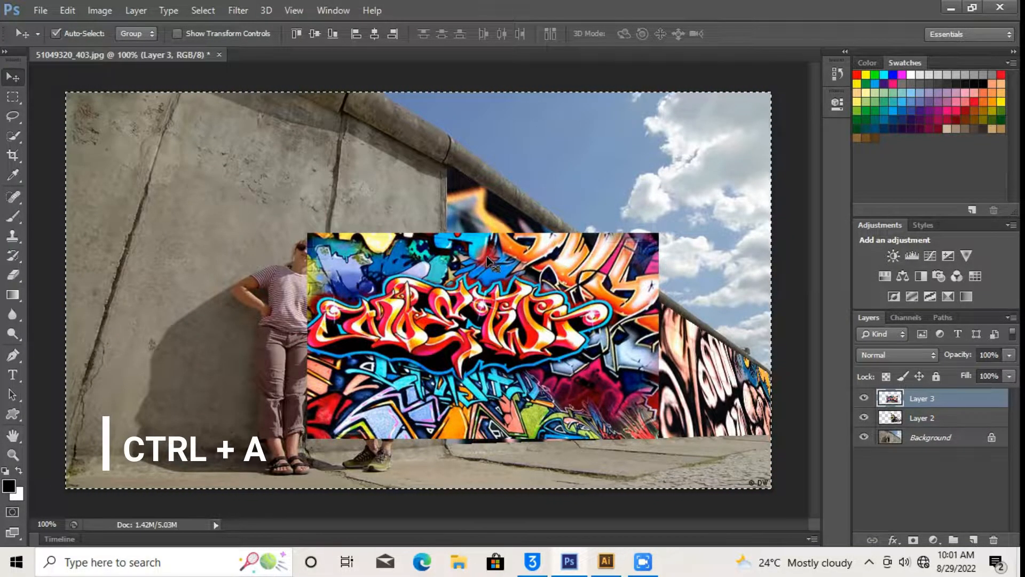
pyautogui.hotkey('ctrl', 'd')
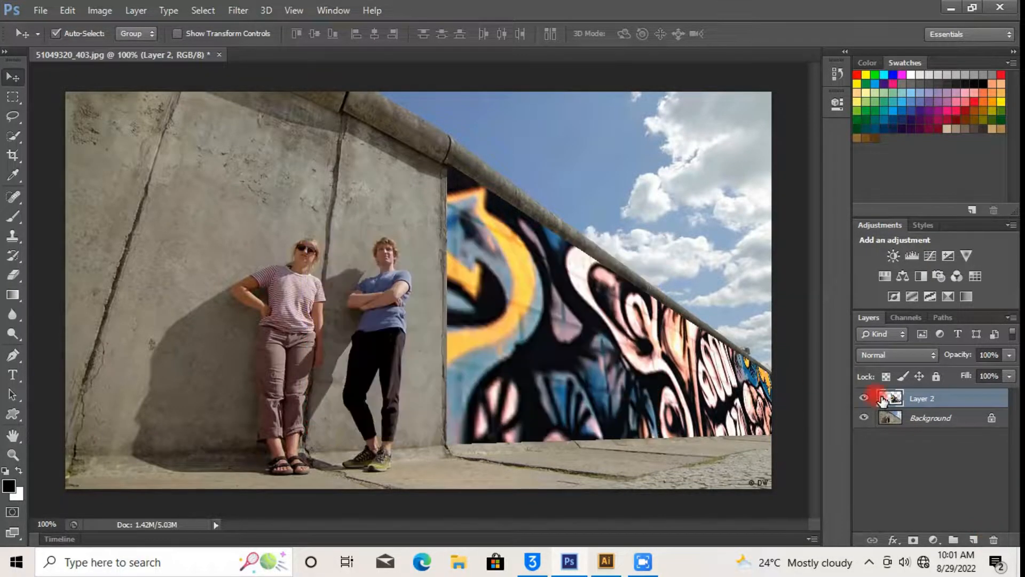
pyautogui.click(244, 10)
pyautogui.click(245, 141)
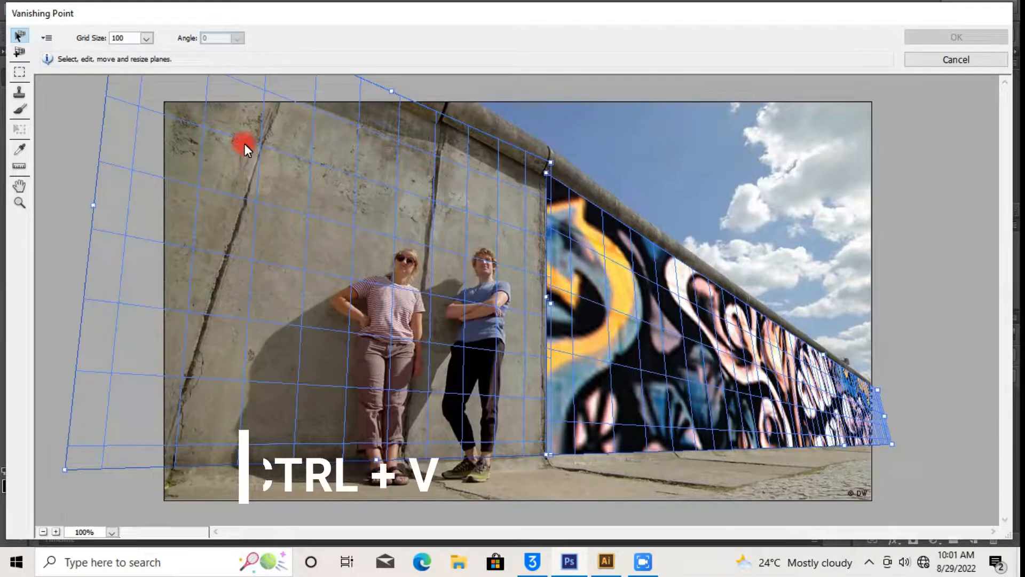
pyautogui.hotkey('ctrl', 'v')
pyautogui.moveTo(376, 167); pyautogui.dragTo(411, 220)
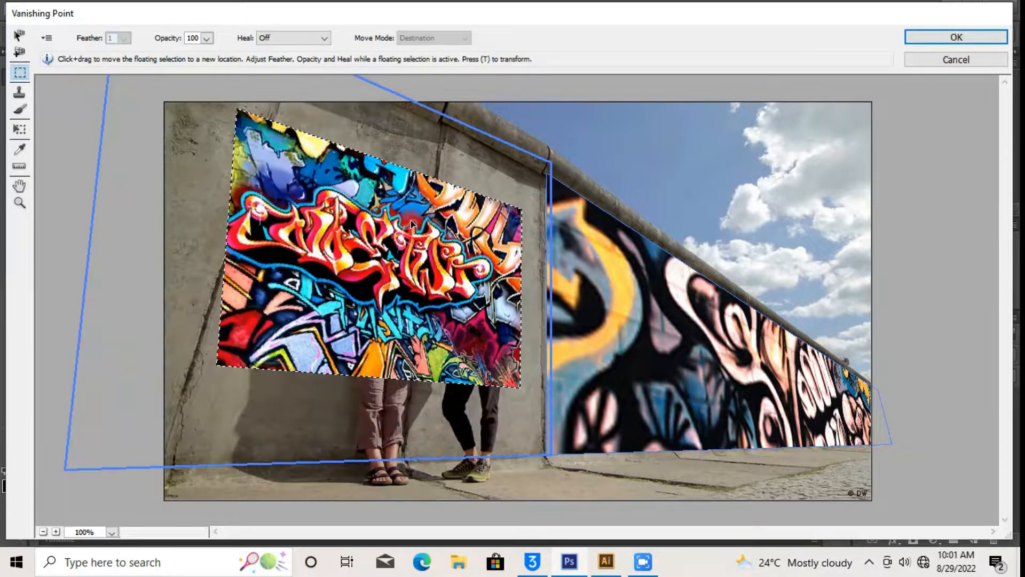
# Enlarge and reposition the pasted graffiti until it fills the front wall plane, and apply the filter.
pyautogui.press('alt')
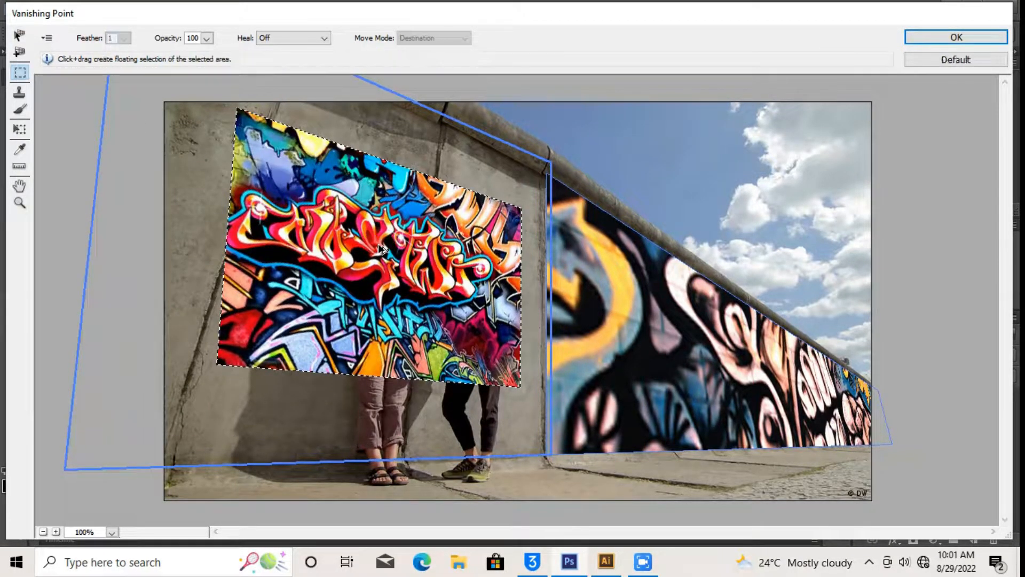
pyautogui.press('t')
pyautogui.press('alt')
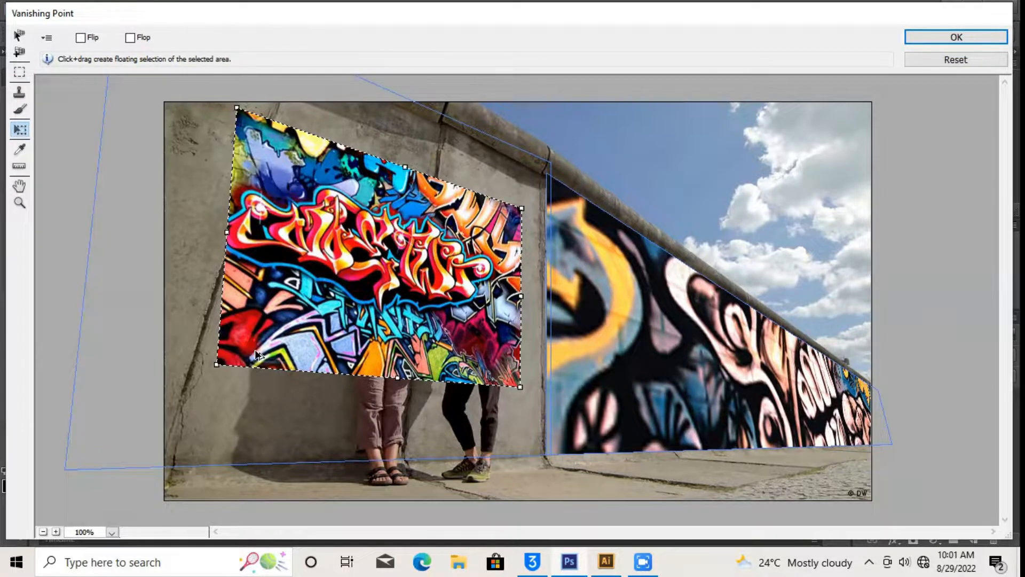
pyautogui.moveTo(521, 386); pyautogui.dragTo(676, 522)
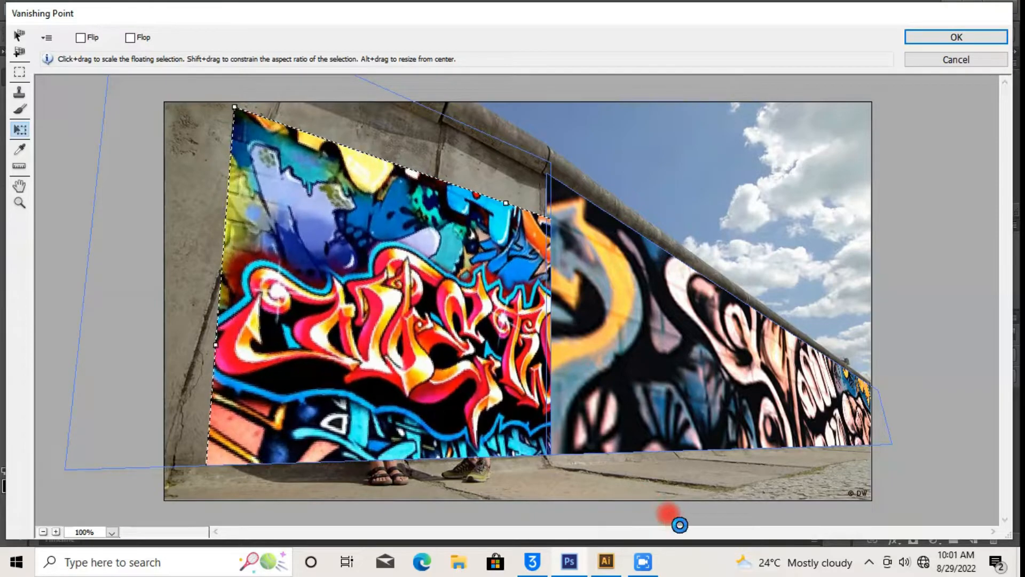
pyautogui.moveTo(437, 364); pyautogui.dragTo(322, 275)
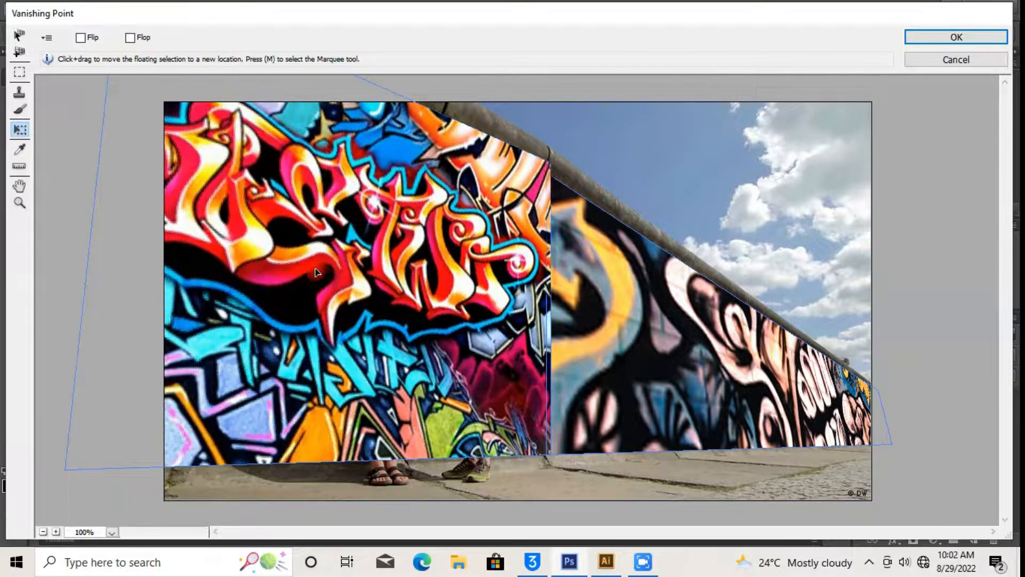
pyautogui.click(923, 35)
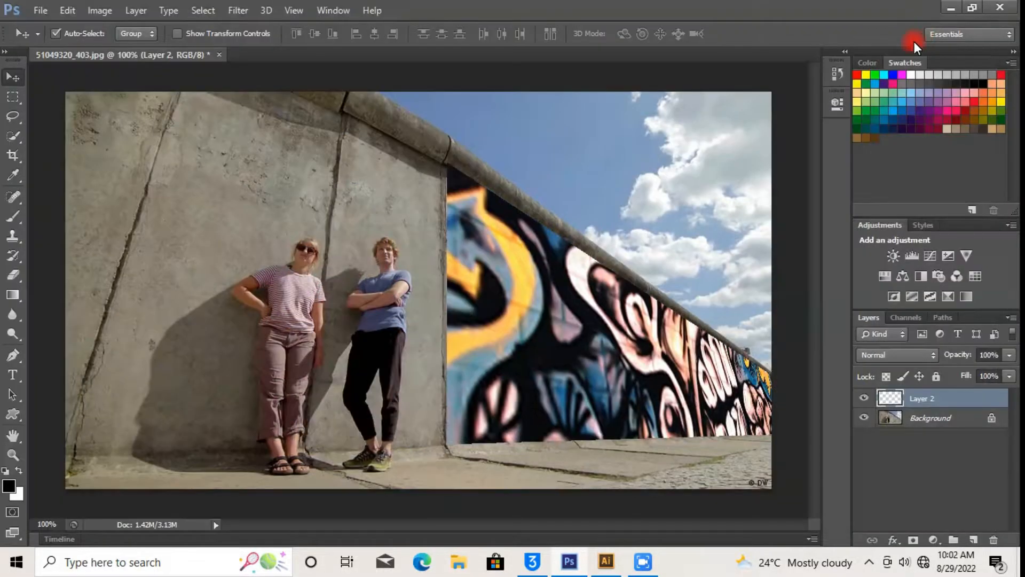
pyautogui.click(875, 99)
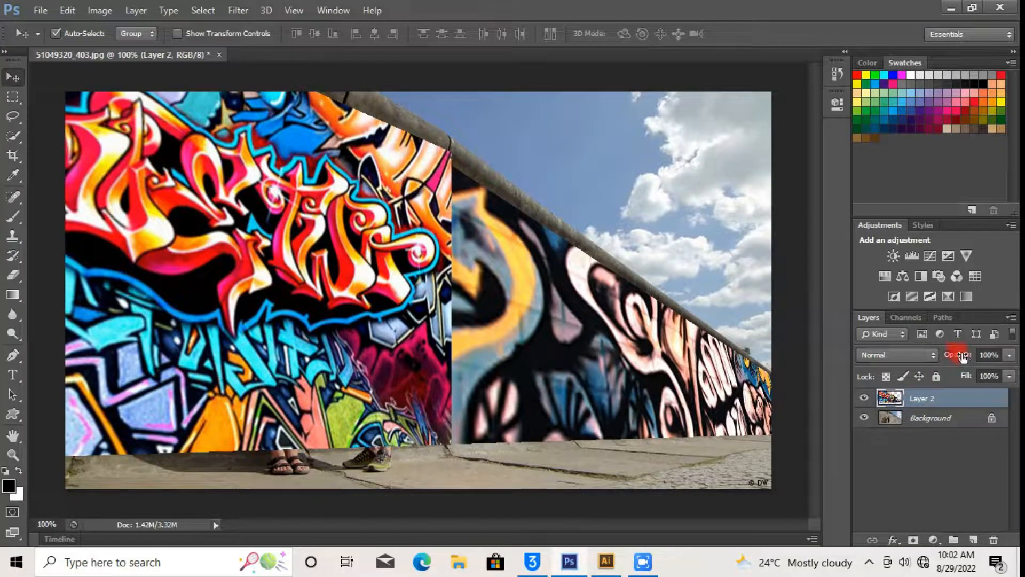
# Reduce Layer 2's opacity to 23% and turn a Pen path around the front wall's top ledge into a selection.
pyautogui.moveTo(958, 357); pyautogui.dragTo(904, 361)
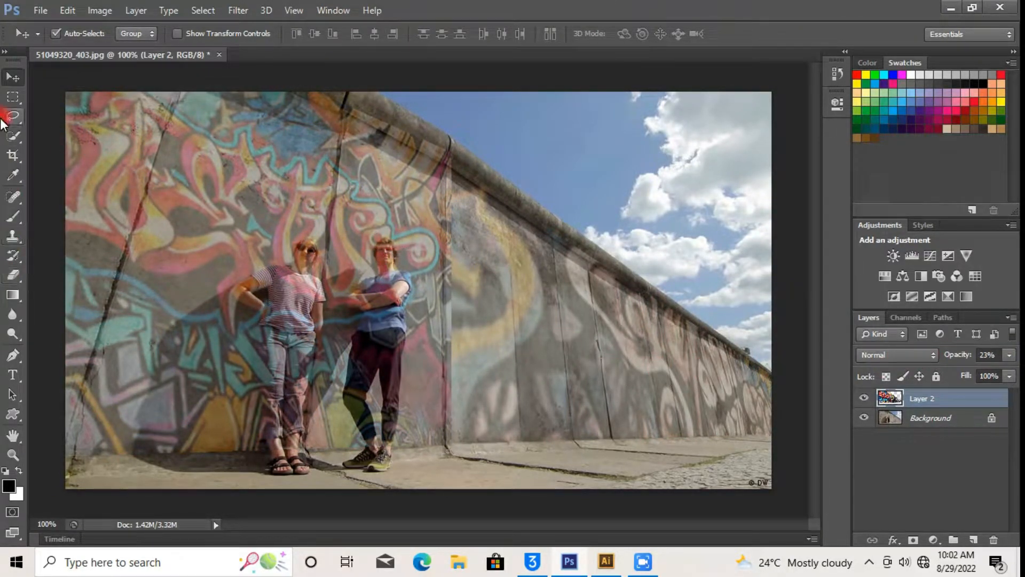
pyautogui.click(11, 356)
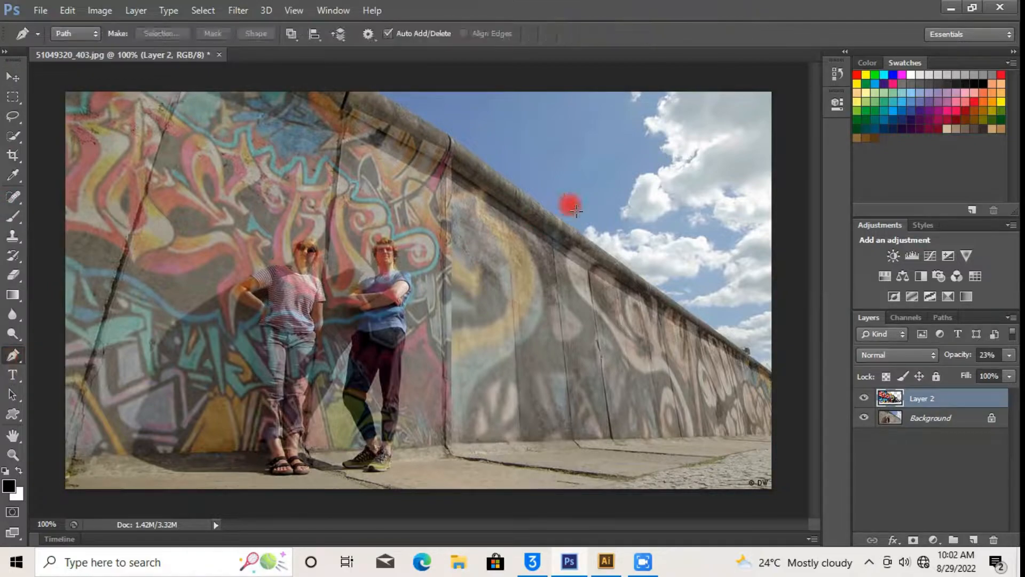
pyautogui.click(458, 173)
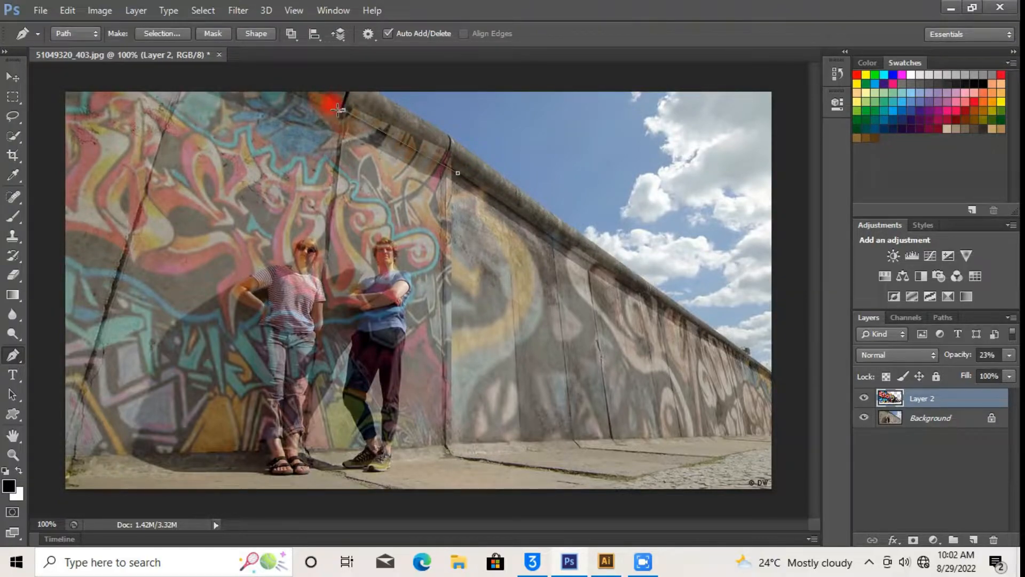
pyautogui.click(280, 86)
pyautogui.click(466, 106)
pyautogui.click(475, 142)
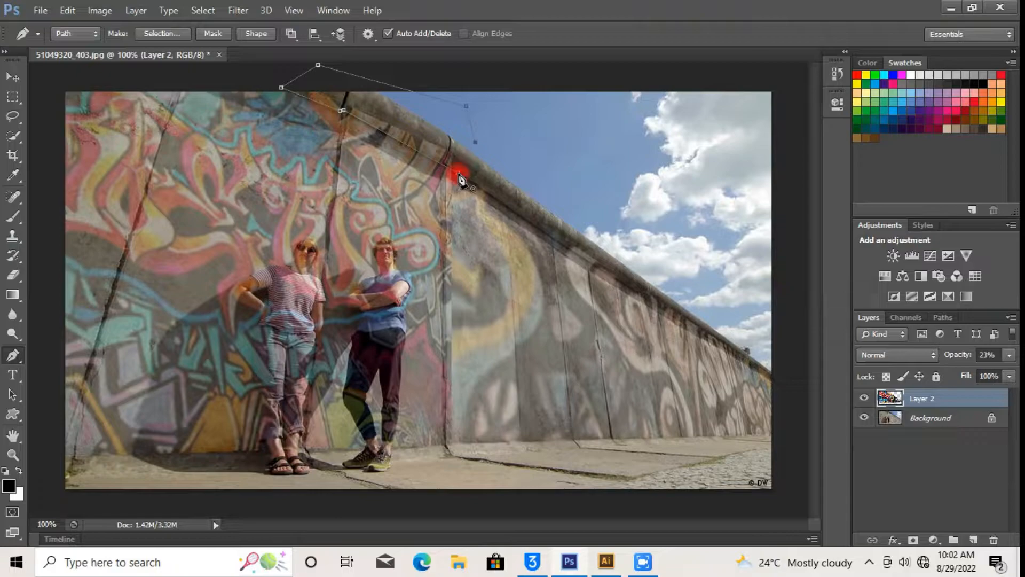
pyautogui.rightClick(441, 145)
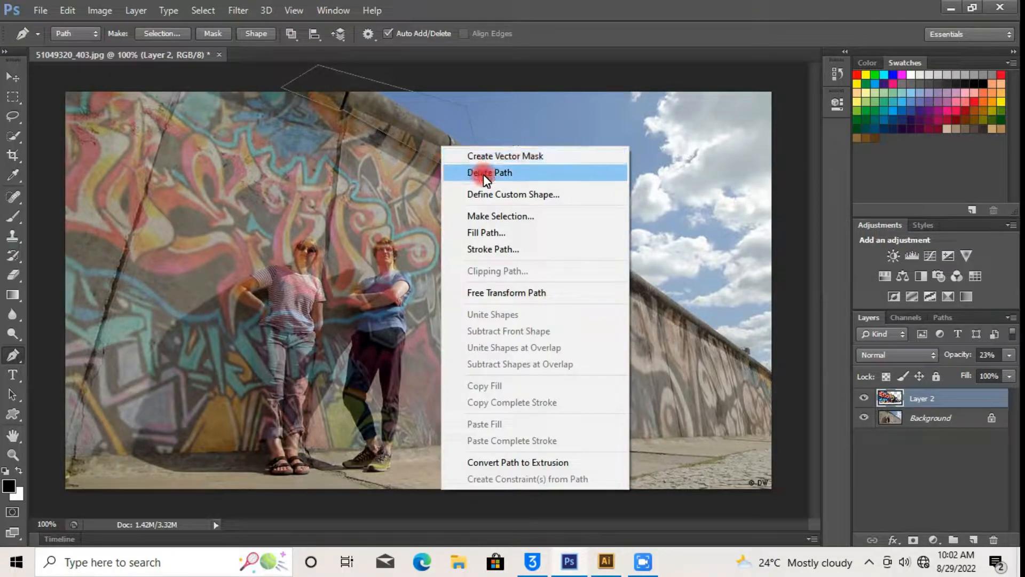
pyautogui.click(489, 216)
pyautogui.click(579, 162)
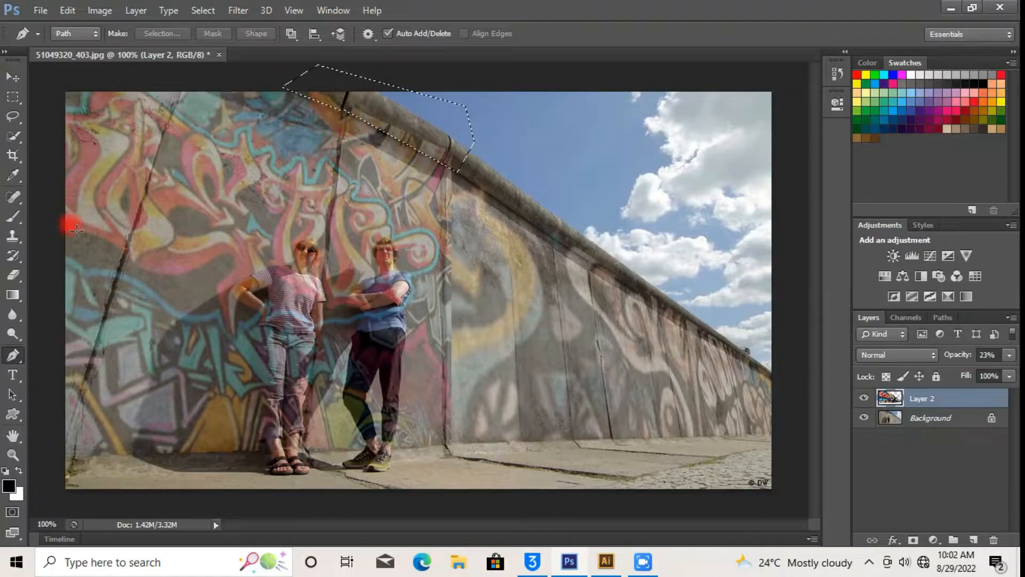
# Erase Layer 2's graffiti inside the selection over the front wall's top ledge, then clear the selection.
pyautogui.click(21, 272)
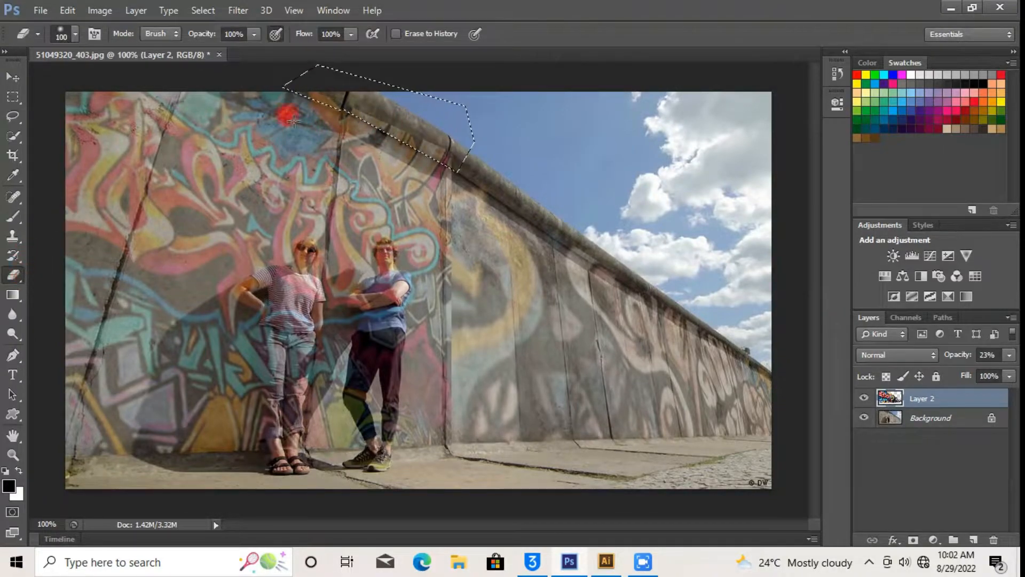
pyautogui.moveTo(401, 139); pyautogui.dragTo(459, 165)
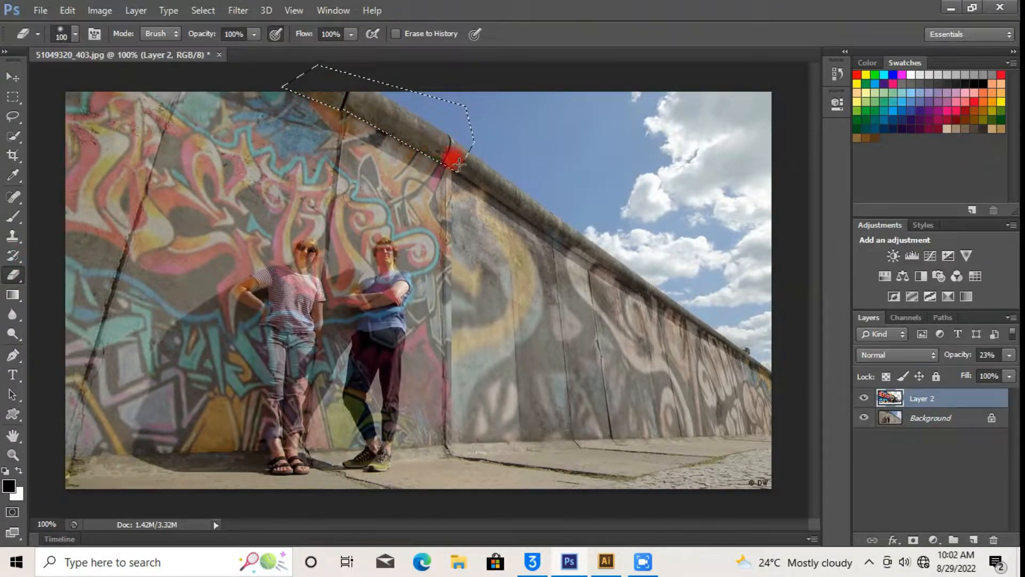
pyautogui.moveTo(350, 99)
pyautogui.mouseDown()
pyautogui.moveTo(314, 97)
pyautogui.moveTo(343, 91)
pyautogui.moveTo(652, 201)
pyautogui.moveTo(510, 154)
pyautogui.mouseUp()
pyautogui.hotkey('ctrl', 'd')
# Draw a closed Pen path around the receding wall's top ledge and turn it into a new selection with 0 px feather.
pyautogui.click(13, 355)
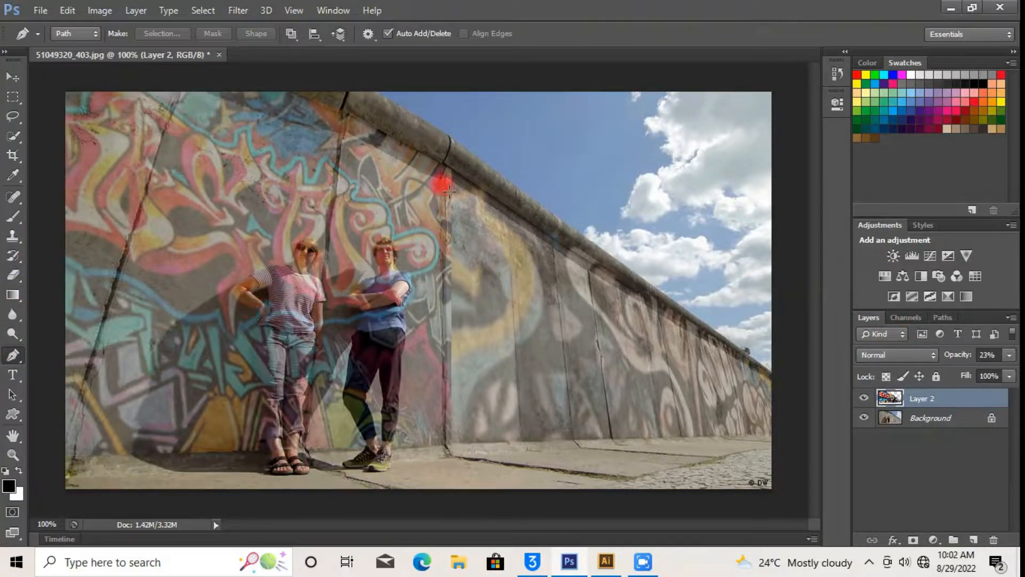
pyautogui.click(446, 164)
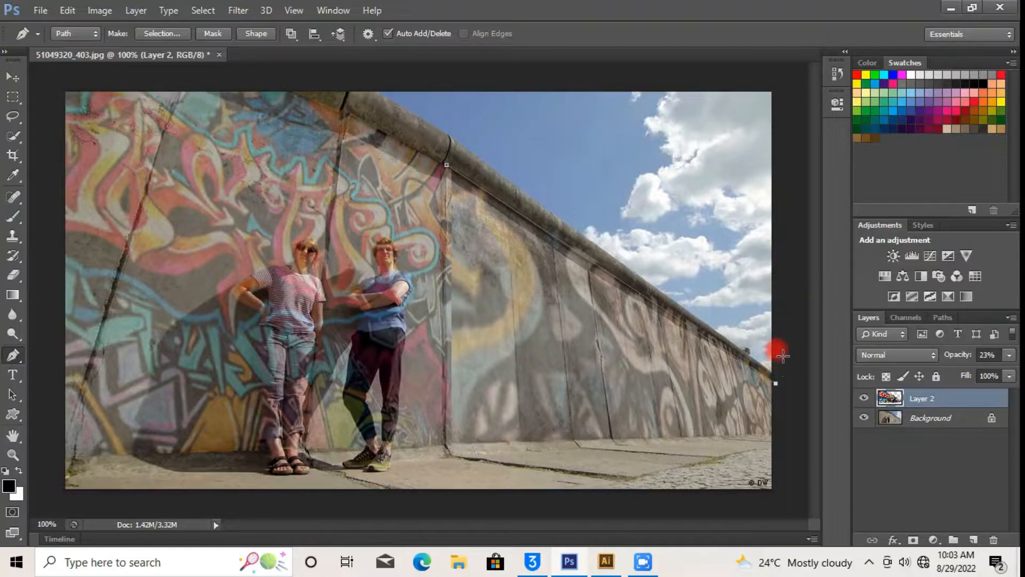
pyautogui.moveTo(477, 154); pyautogui.dragTo(470, 140)
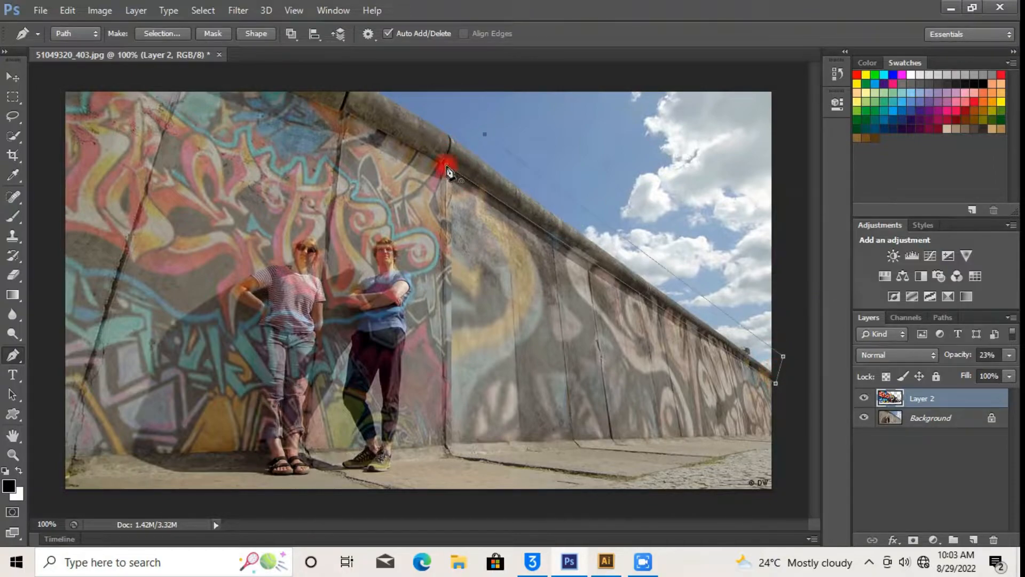
pyautogui.rightClick(509, 175)
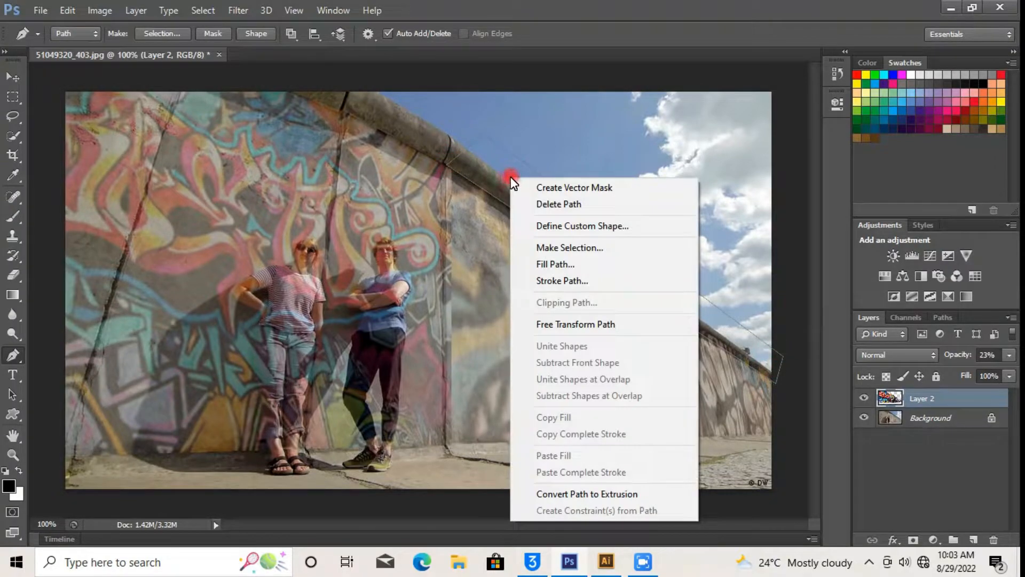
pyautogui.click(555, 247)
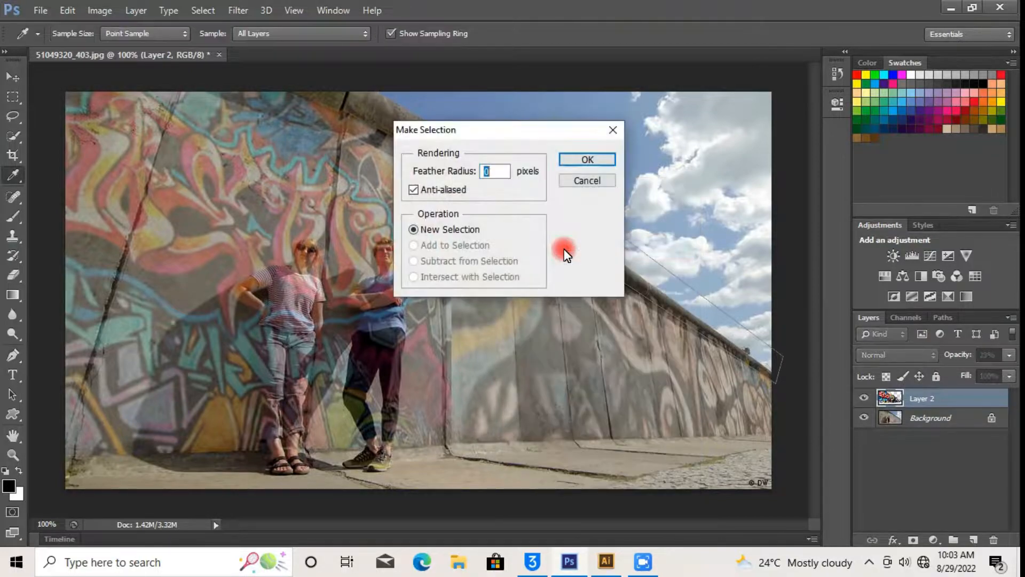
pyautogui.click(596, 161)
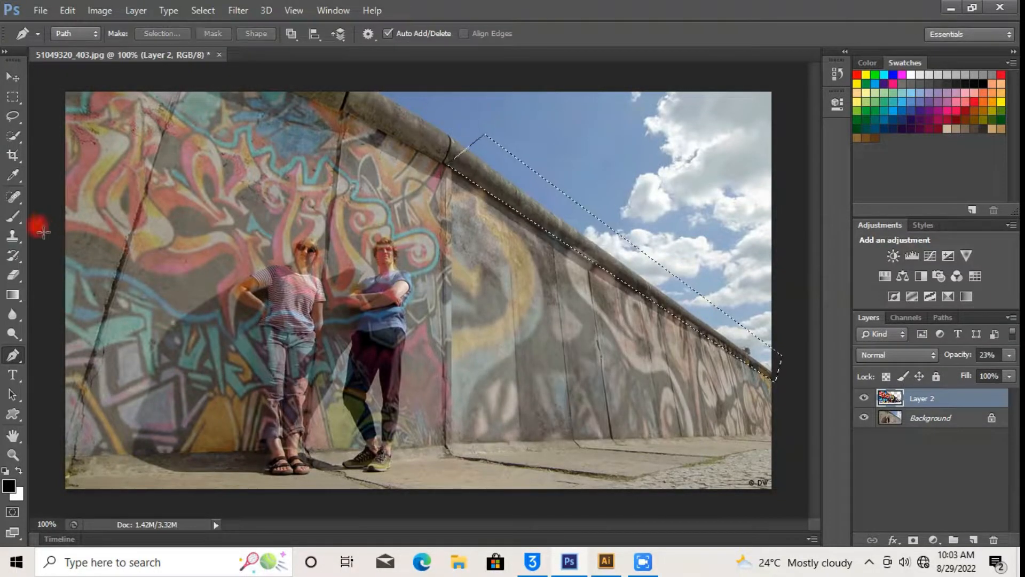
# Erase the graffiti spilling over the receding wall's ledge inside the selection, then clear the selection.
pyautogui.click(18, 273)
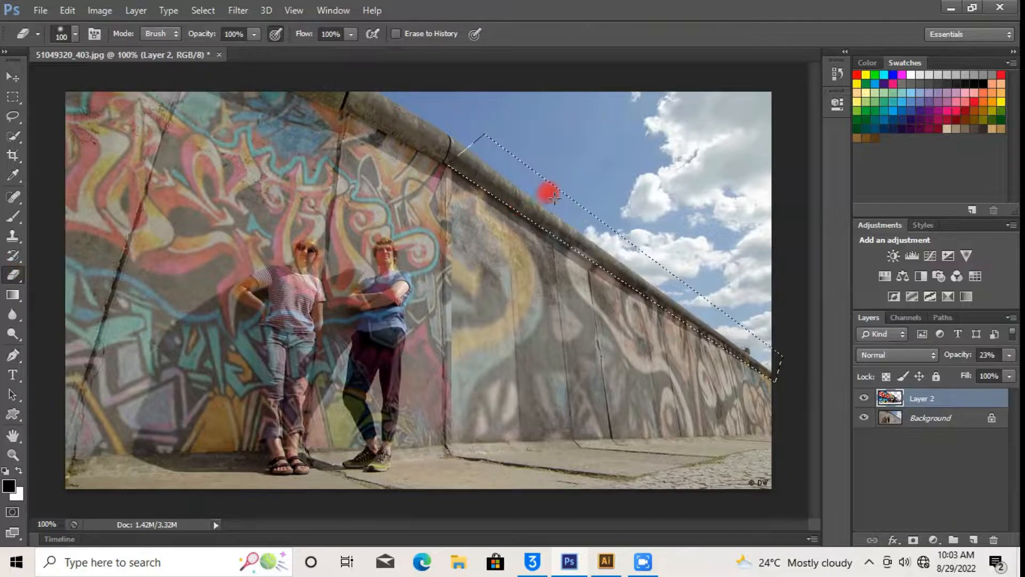
pyautogui.moveTo(538, 197)
pyautogui.mouseDown()
pyautogui.moveTo(635, 283)
pyautogui.moveTo(790, 346)
pyautogui.moveTo(695, 324)
pyautogui.mouseUp()
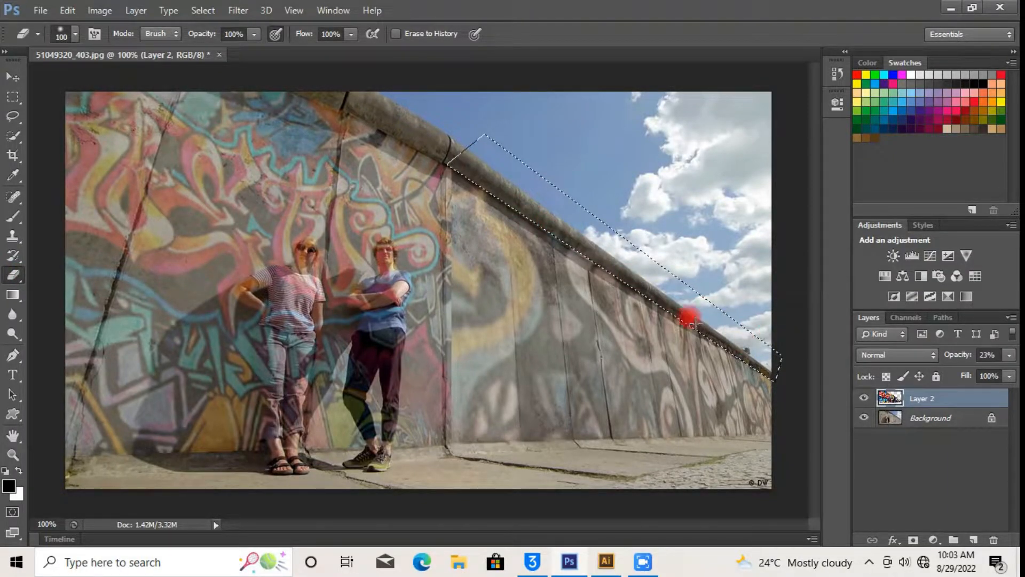
pyautogui.moveTo(796, 370); pyautogui.dragTo(679, 322)
pyautogui.moveTo(526, 200); pyautogui.dragTo(451, 165)
pyautogui.hotkey('ctrl', 'd')
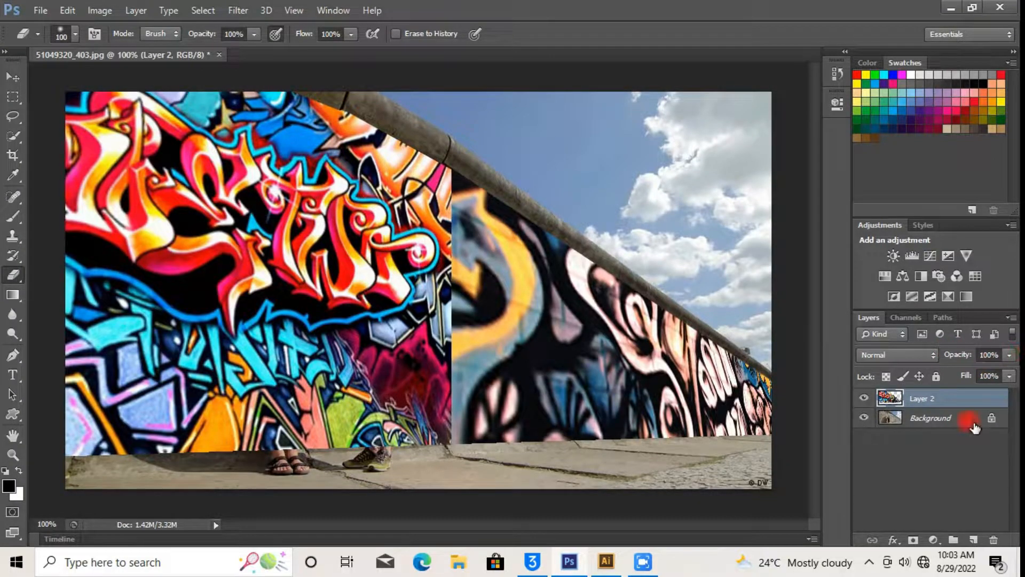
# Compare the image with and without Layer 2, then set the layer to Multiply blending at 91% opacity.
pyautogui.click(860, 397)
pyautogui.click(862, 398)
pyautogui.click(862, 399)
pyautogui.click(920, 355)
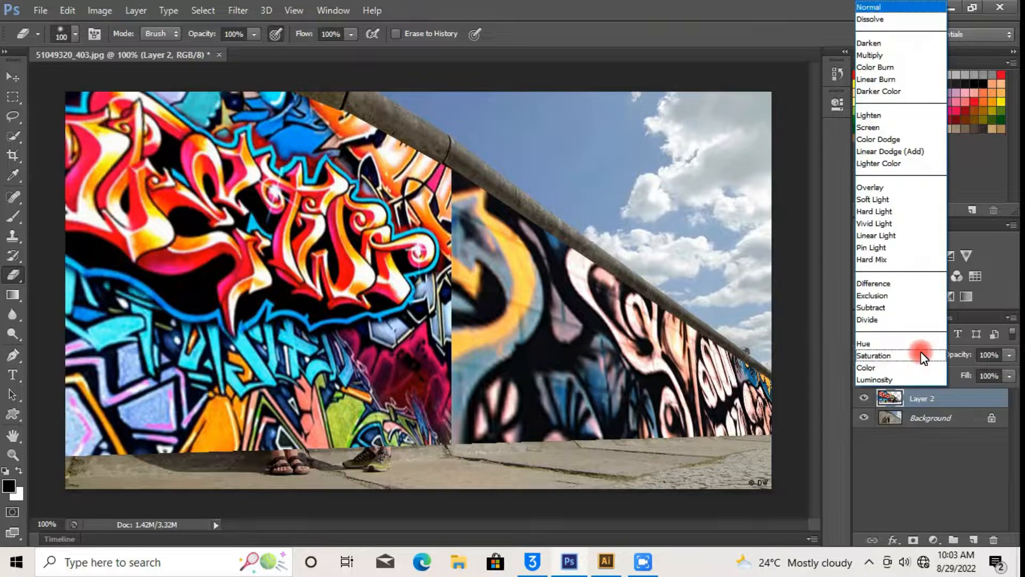
pyautogui.click(876, 53)
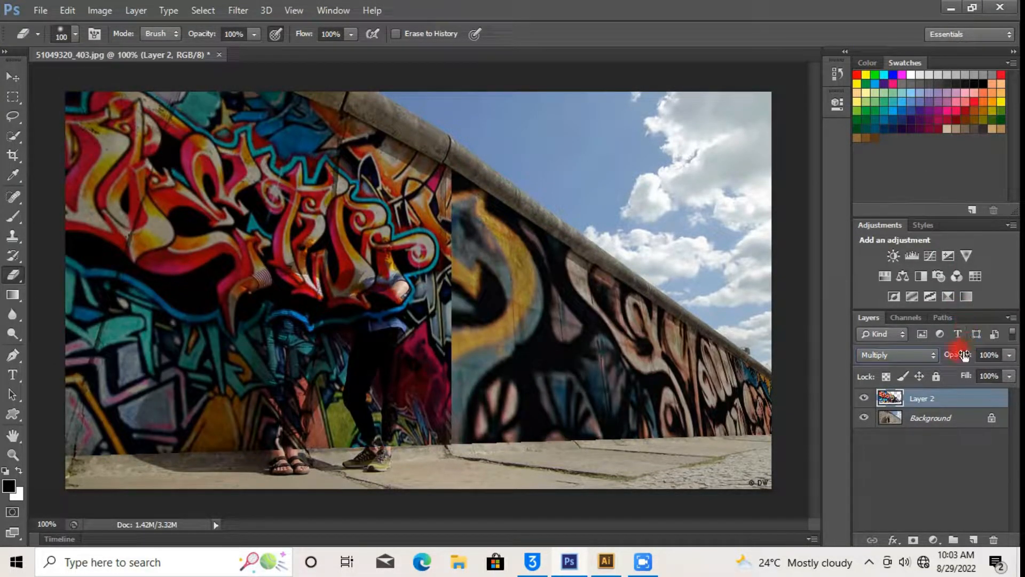
pyautogui.moveTo(959, 356); pyautogui.dragTo(958, 357)
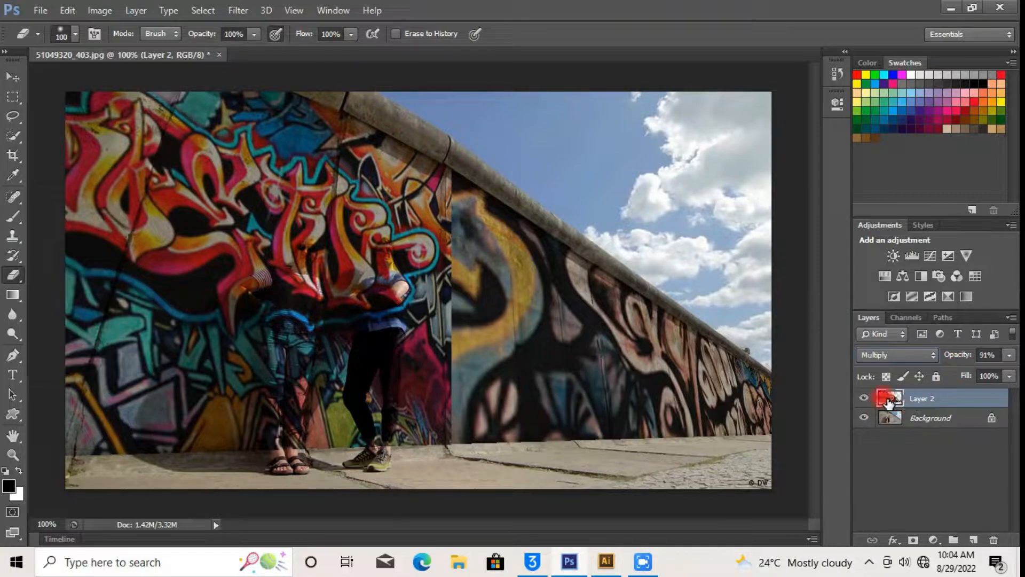
# Hide Layer 2 and select the woman on the Background layer from head to feet with the Quick Selection tool.
pyautogui.click(863, 399)
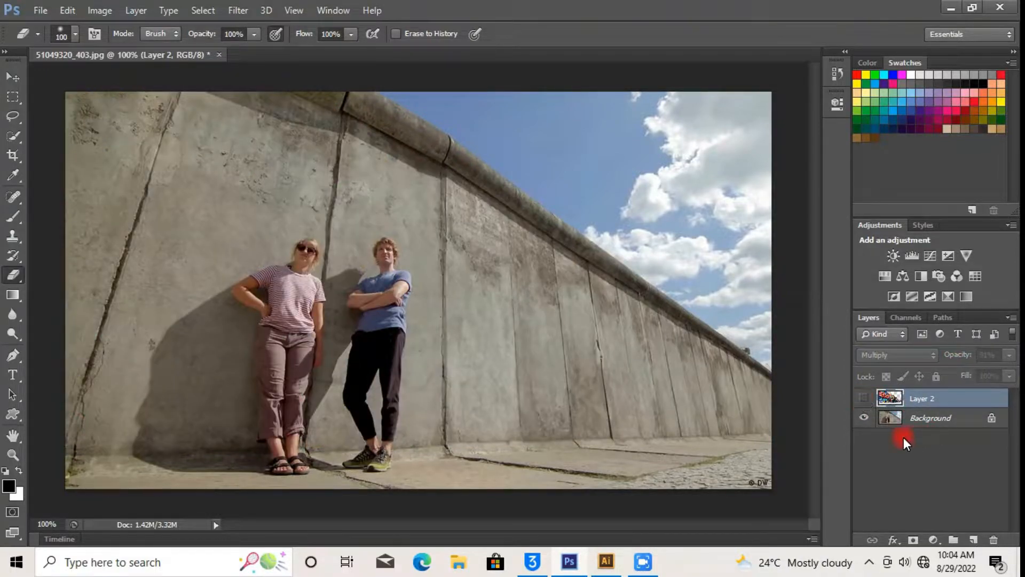
pyautogui.click(941, 422)
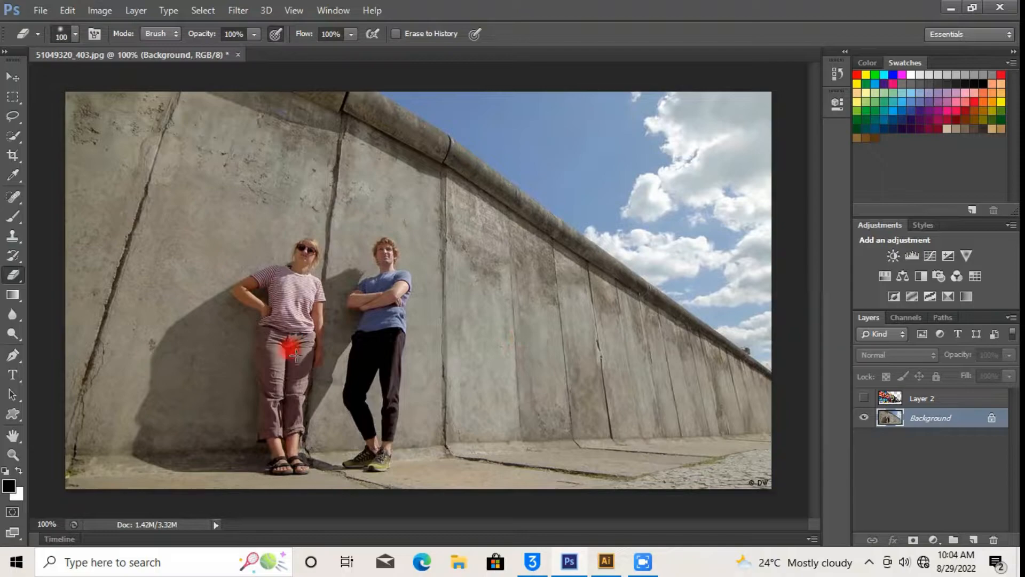
pyautogui.hotkey('ctrl', '+')
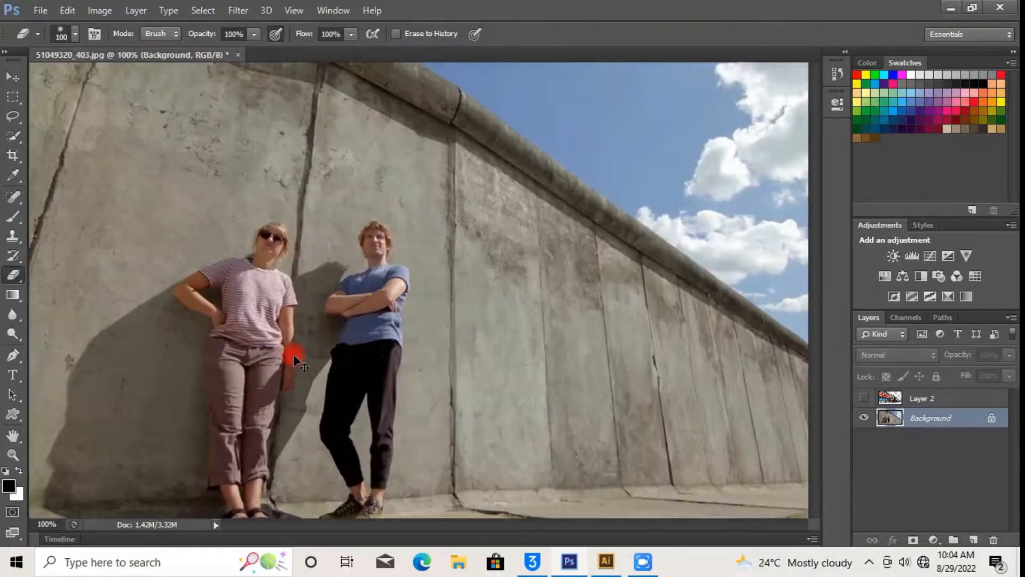
pyautogui.click(12, 136)
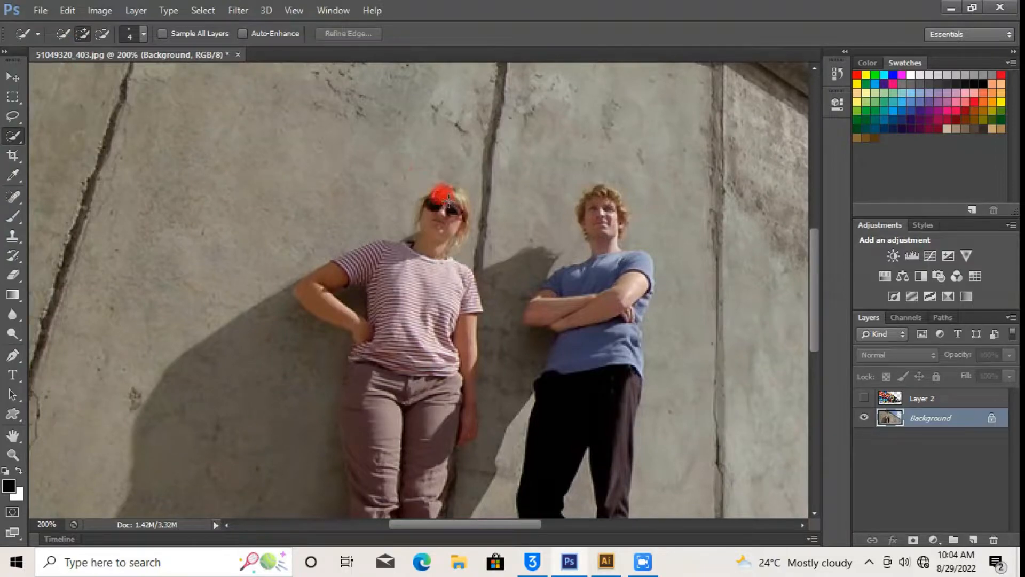
pyautogui.moveTo(449, 194)
pyautogui.mouseDown()
pyautogui.moveTo(439, 295)
pyautogui.moveTo(457, 294)
pyautogui.moveTo(432, 309)
pyautogui.moveTo(411, 269)
pyautogui.moveTo(381, 357)
pyautogui.moveTo(404, 306)
pyautogui.moveTo(388, 294)
pyautogui.moveTo(401, 286)
pyautogui.moveTo(390, 247)
pyautogui.moveTo(307, 293)
pyautogui.moveTo(443, 354)
pyautogui.moveTo(459, 368)
pyautogui.mouseUp()
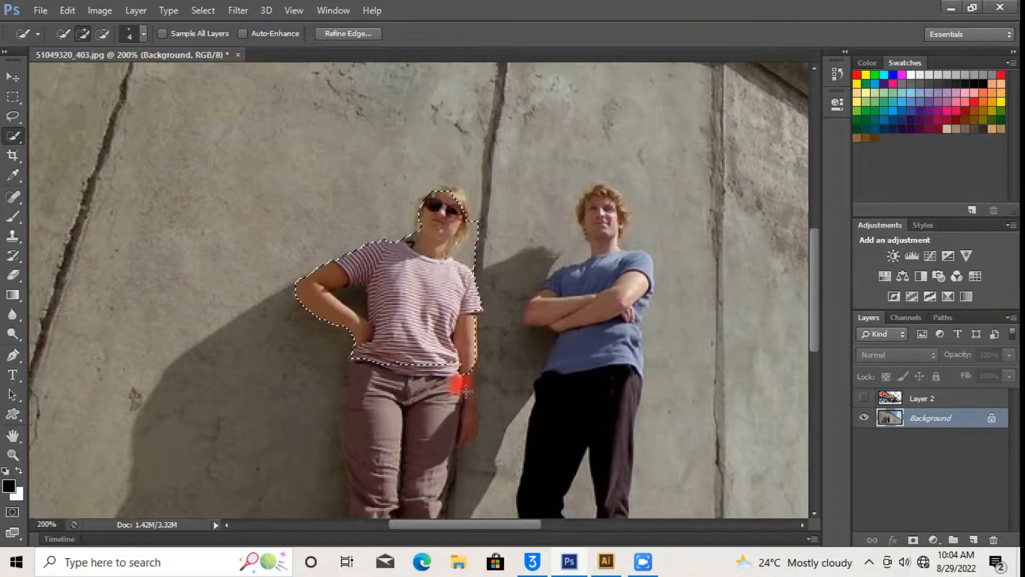
pyautogui.scroll(-5, 404, 202)
pyautogui.moveTo(405, 203)
pyautogui.mouseDown()
pyautogui.moveTo(376, 312)
pyautogui.moveTo(364, 278)
pyautogui.moveTo(398, 390)
pyautogui.moveTo(417, 218)
pyautogui.moveTo(415, 397)
pyautogui.moveTo(442, 482)
pyautogui.mouseUp()
pyautogui.scroll(-1, 395, 251)
pyautogui.moveTo(463, 234); pyautogui.dragTo(470, 261)
# Refine the woman's selection by adding missed areas and subtracting wall around her legs, shoulder and hair.
pyautogui.click(102, 35)
pyautogui.moveTo(172, 218)
pyautogui.mouseDown()
pyautogui.moveTo(199, 355)
pyautogui.moveTo(143, 237)
pyautogui.mouseUp()
pyautogui.click(83, 35)
pyautogui.moveTo(372, 427)
pyautogui.mouseDown()
pyautogui.moveTo(400, 483)
pyautogui.moveTo(379, 475)
pyautogui.moveTo(343, 377)
pyautogui.mouseUp()
pyautogui.scroll(2, 344, 378)
pyautogui.click(102, 34)
pyautogui.moveTo(333, 420); pyautogui.dragTo(340, 382)
pyautogui.scroll(4, 491, 324)
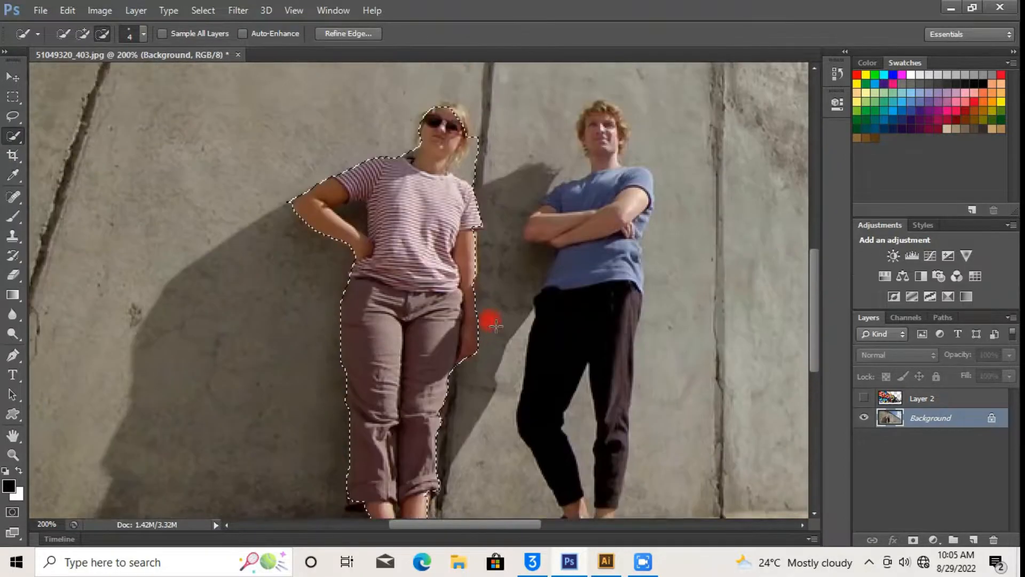
pyautogui.moveTo(470, 201)
pyautogui.mouseDown()
pyautogui.moveTo(476, 173)
pyautogui.moveTo(460, 204)
pyautogui.mouseUp()
pyautogui.click(83, 34)
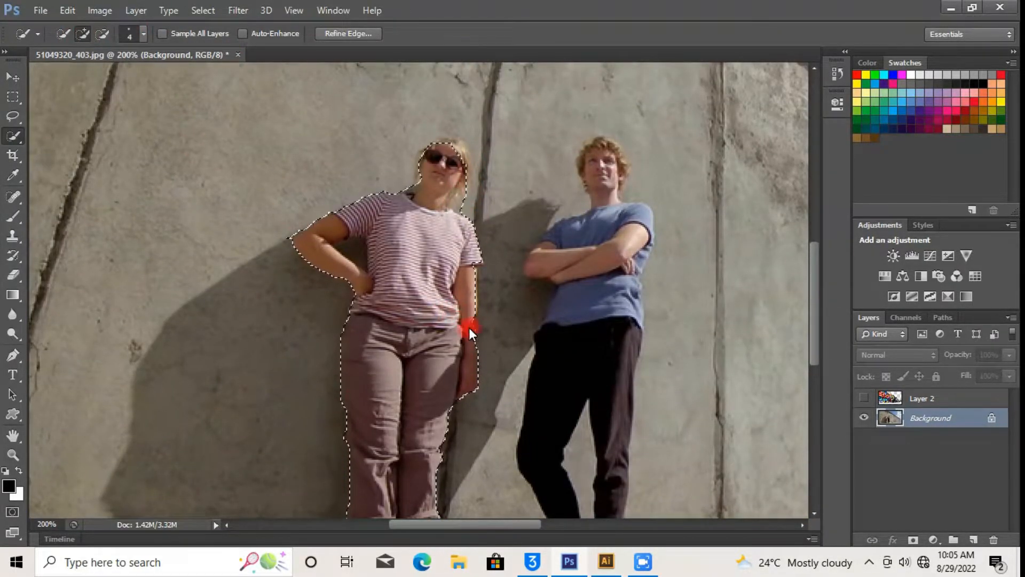
pyautogui.moveTo(456, 143); pyautogui.dragTo(465, 167)
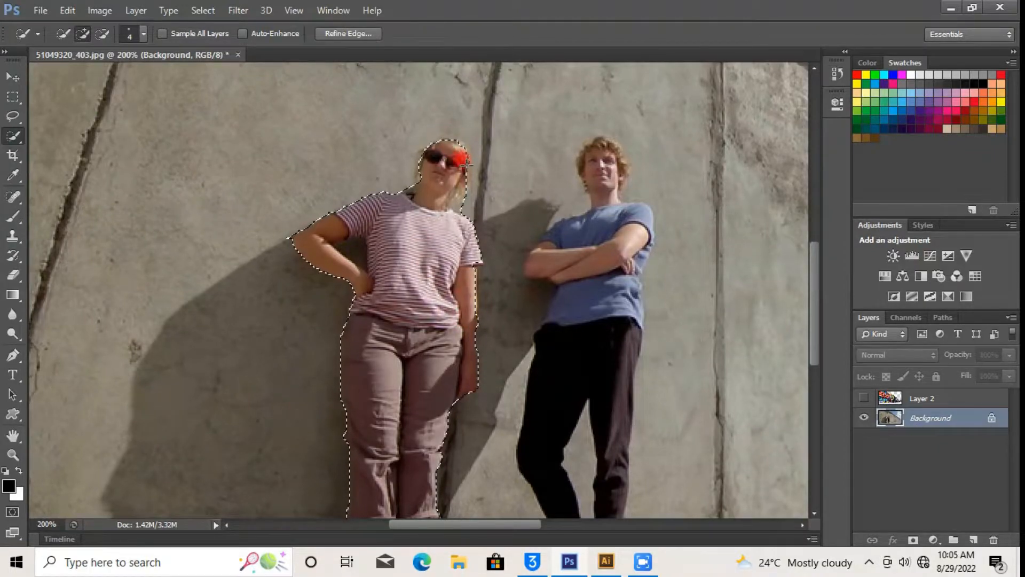
# Subtract the gap between the woman's bent arm and torso, and correct the selection around her trouser hems and feet.
pyautogui.scroll(-2, 417, 160)
pyautogui.click(102, 35)
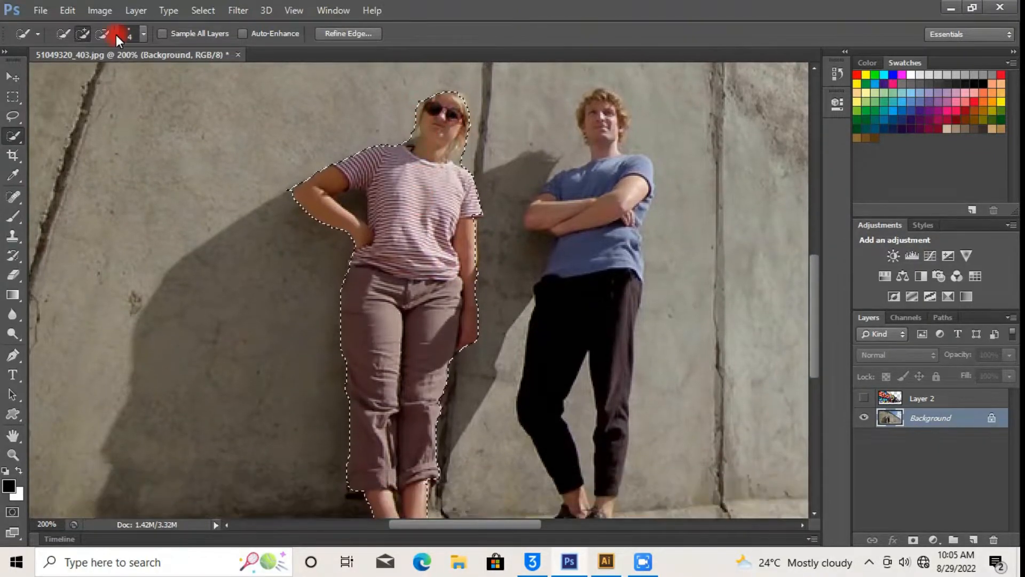
pyautogui.click(346, 199)
pyautogui.scroll(-2, 416, 250)
pyautogui.scroll(1, 417, 250)
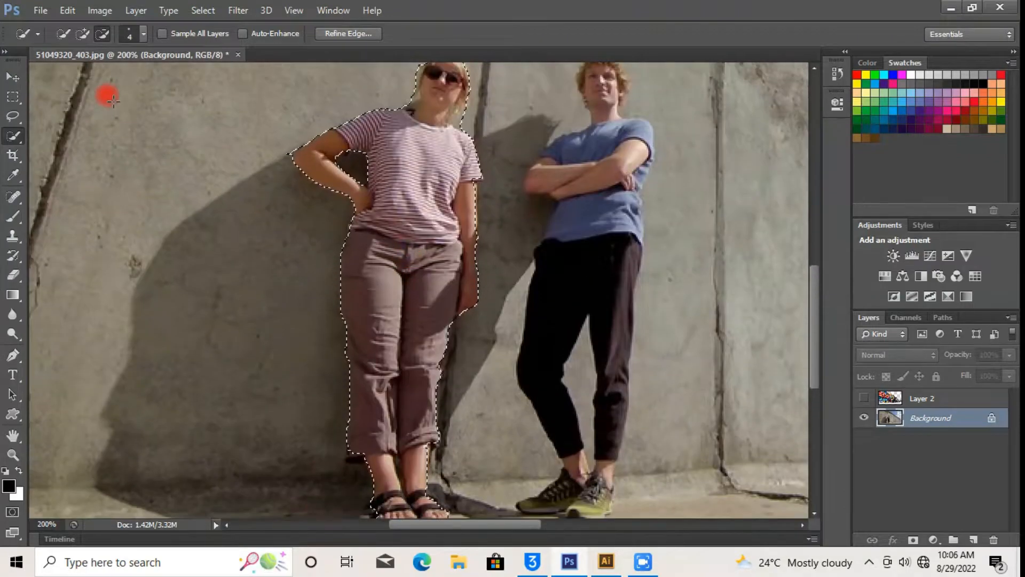
pyautogui.click(82, 34)
pyautogui.click(345, 451)
pyautogui.click(102, 35)
pyautogui.click(407, 474)
pyautogui.click(85, 34)
pyautogui.click(422, 446)
# Add the man to the selection from his head down to his shoes.
pyautogui.scroll(3, 406, 470)
pyautogui.moveTo(599, 283); pyautogui.dragTo(593, 369)
pyautogui.moveTo(606, 176)
pyautogui.mouseDown()
pyautogui.moveTo(616, 240)
pyautogui.moveTo(631, 222)
pyautogui.moveTo(640, 252)
pyautogui.moveTo(594, 416)
pyautogui.moveTo(573, 430)
pyautogui.moveTo(607, 425)
pyautogui.moveTo(575, 431)
pyautogui.moveTo(590, 434)
pyautogui.moveTo(562, 420)
pyautogui.moveTo(520, 422)
pyautogui.moveTo(574, 412)
pyautogui.moveTo(558, 353)
pyautogui.moveTo(585, 324)
pyautogui.moveTo(575, 343)
pyautogui.moveTo(520, 372)
pyautogui.moveTo(563, 419)
pyautogui.mouseUp()
pyautogui.scroll(-5, 606, 332)
pyautogui.scroll(1, 557, 352)
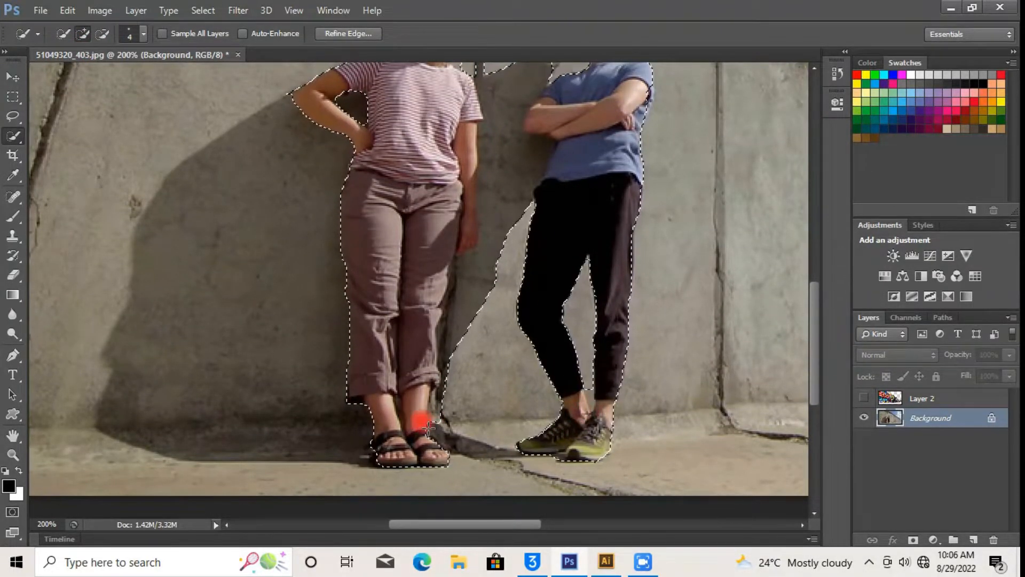
# Subtract the stretch of wall between the two people from the selection.
pyautogui.hotkey('ctrl', '+')
pyautogui.hotkey('ctrl', '+')
pyautogui.scroll(-3, 427, 481)
pyautogui.moveTo(425, 525); pyautogui.dragTo(472, 524)
pyautogui.click(102, 35)
pyautogui.hotkey('ctrl', '-')
pyautogui.hotkey('ctrl', '-')
pyautogui.hotkey('ctrl', '-')
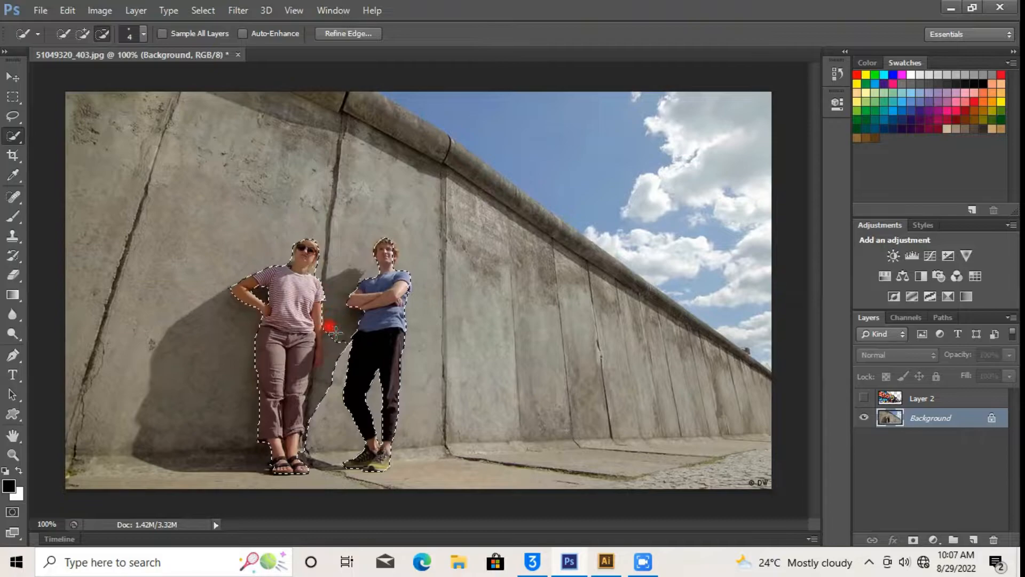
pyautogui.moveTo(336, 333)
pyautogui.mouseDown()
pyautogui.moveTo(342, 364)
pyautogui.moveTo(330, 388)
pyautogui.mouseUp()
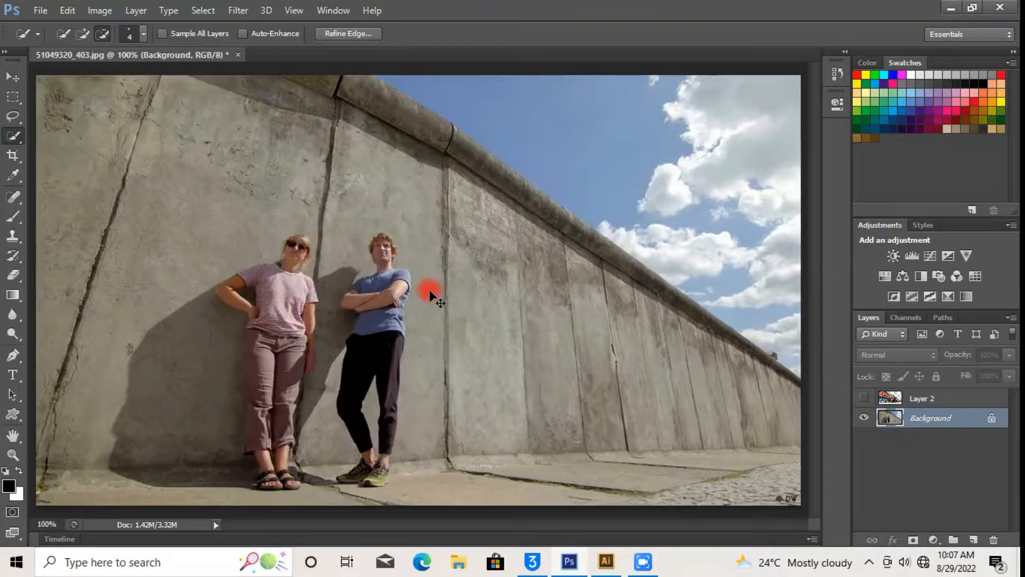
# Refine the selection edges around the man's head and upper body.
pyautogui.scroll(2, 430, 289)
pyautogui.click(81, 33)
pyautogui.moveTo(331, 179)
pyautogui.mouseDown()
pyautogui.moveTo(347, 201)
pyautogui.moveTo(348, 159)
pyautogui.moveTo(356, 170)
pyautogui.moveTo(304, 121)
pyautogui.mouseUp()
pyautogui.moveTo(289, 156); pyautogui.dragTo(286, 185)
pyautogui.click(102, 34)
pyautogui.scroll(-3, 285, 269)
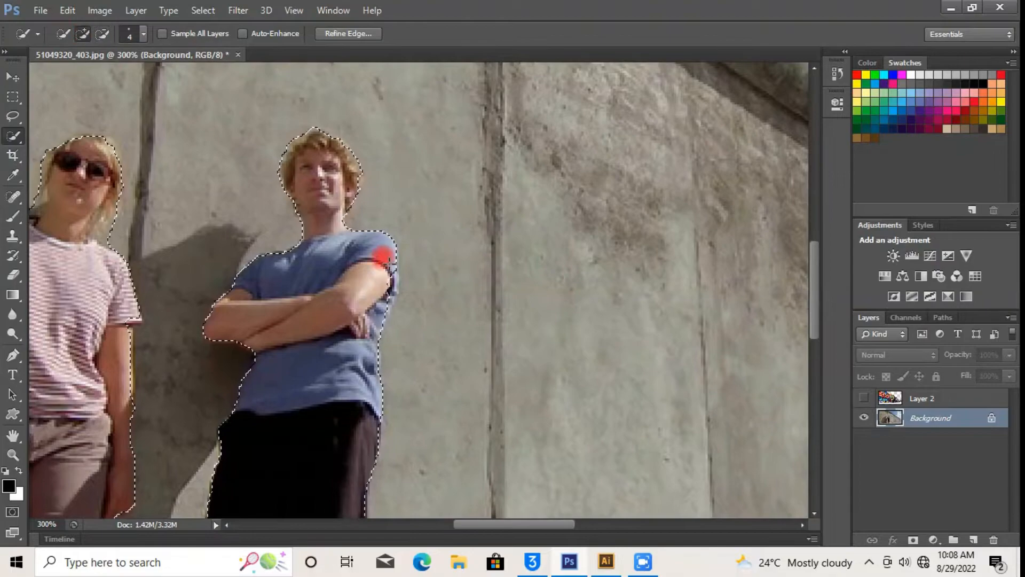
pyautogui.scroll(1, 410, 331)
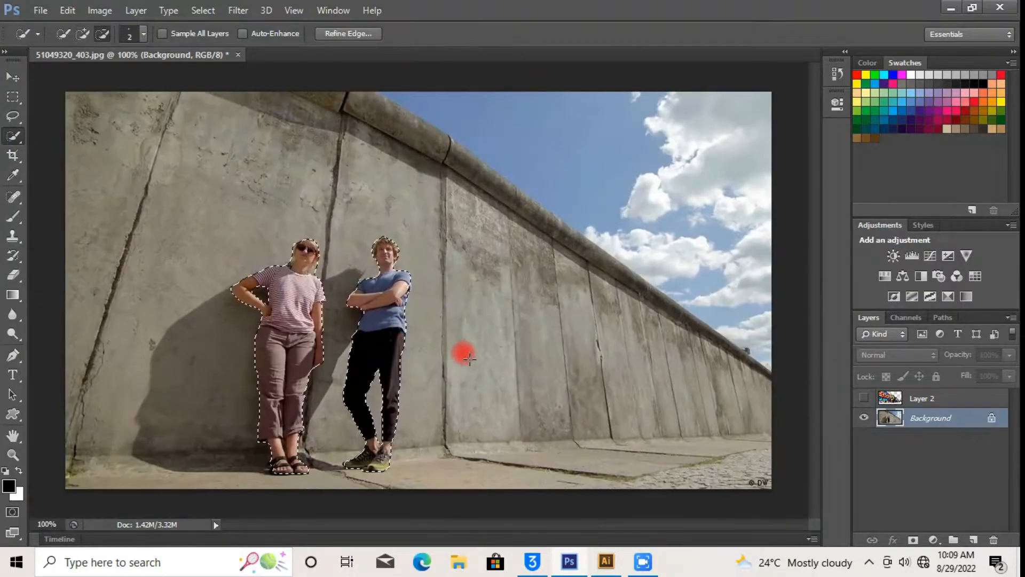
# Show Layer 2 again and add an inverted layer mask from the selection to hide the graffiti over both people.
pyautogui.click(864, 397)
pyautogui.click(915, 400)
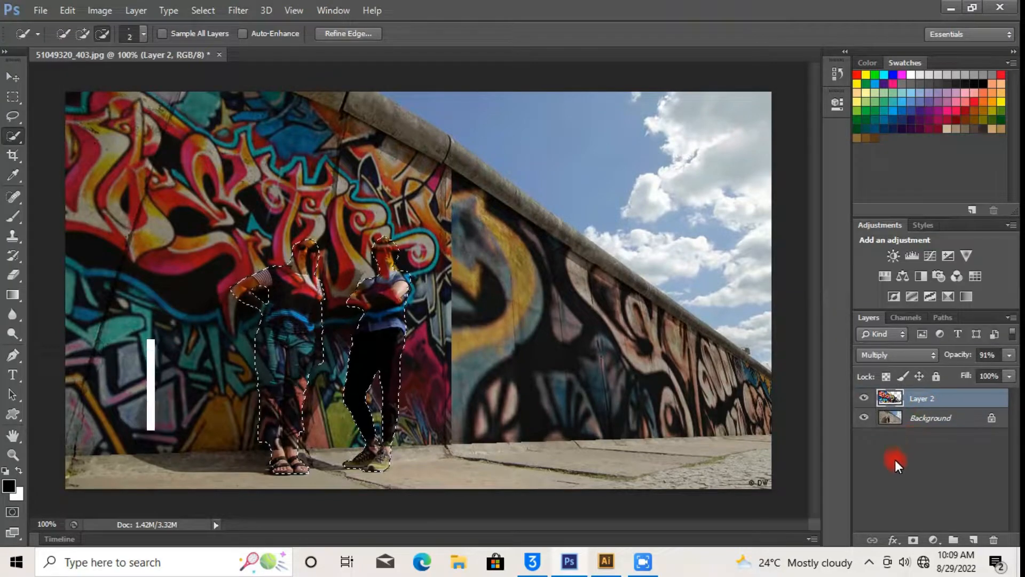
pyautogui.click(913, 539)
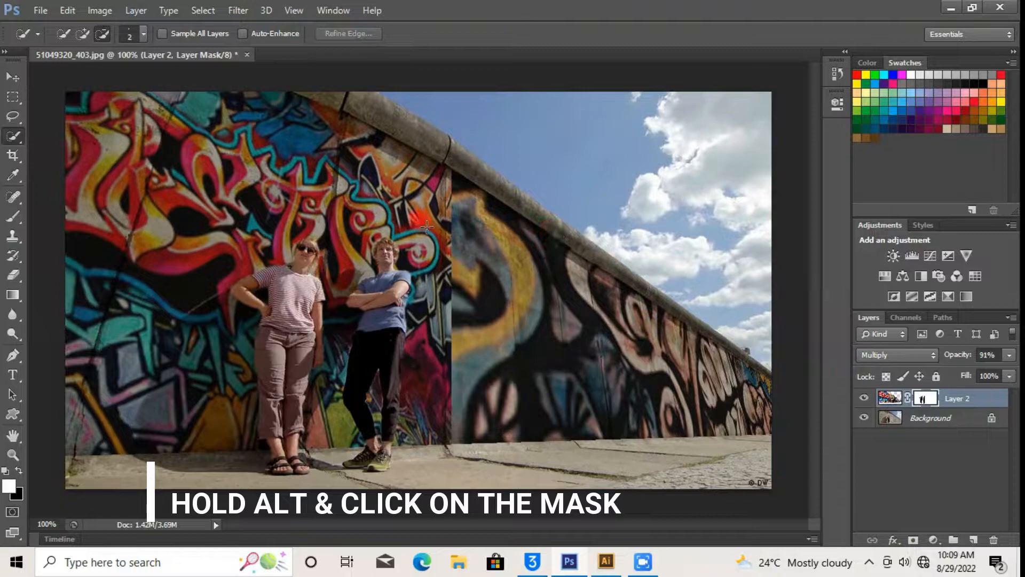
# Duplicate the masked Layer 2, hide the copy, and make the original layer active.
pyautogui.click(974, 401)
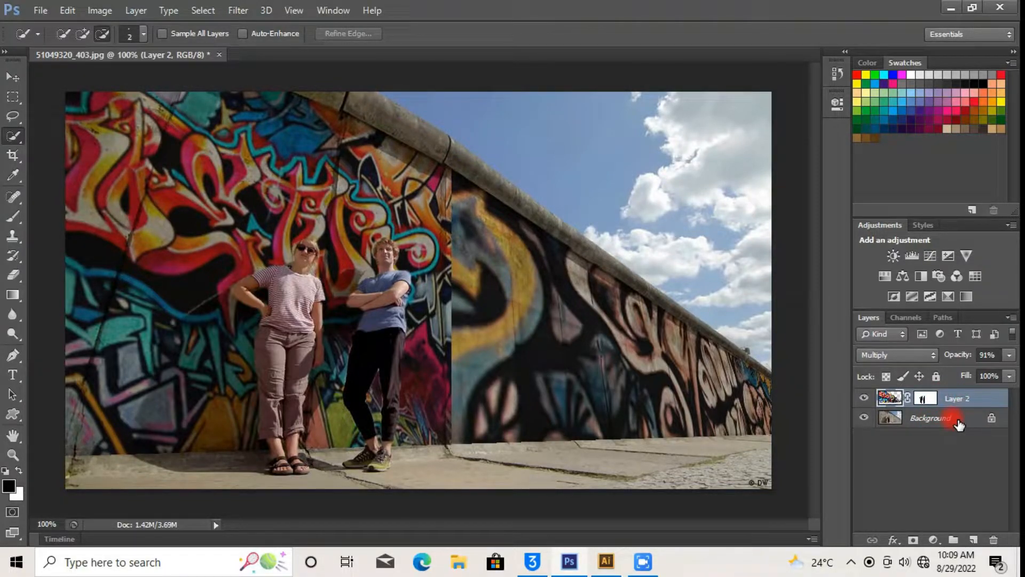
pyautogui.hotkey('ctrl', 'j')
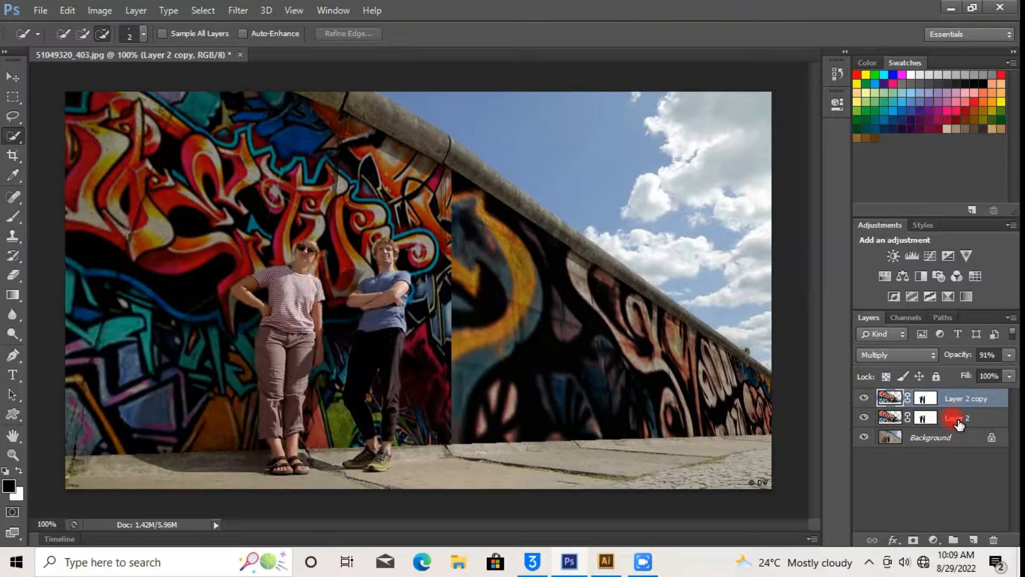
pyautogui.click(864, 400)
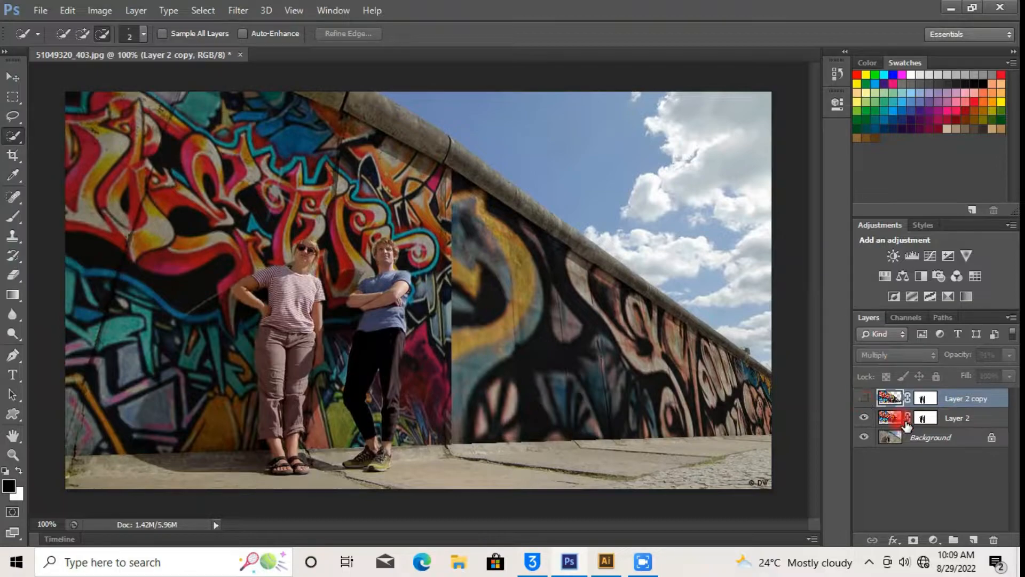
pyautogui.click(977, 417)
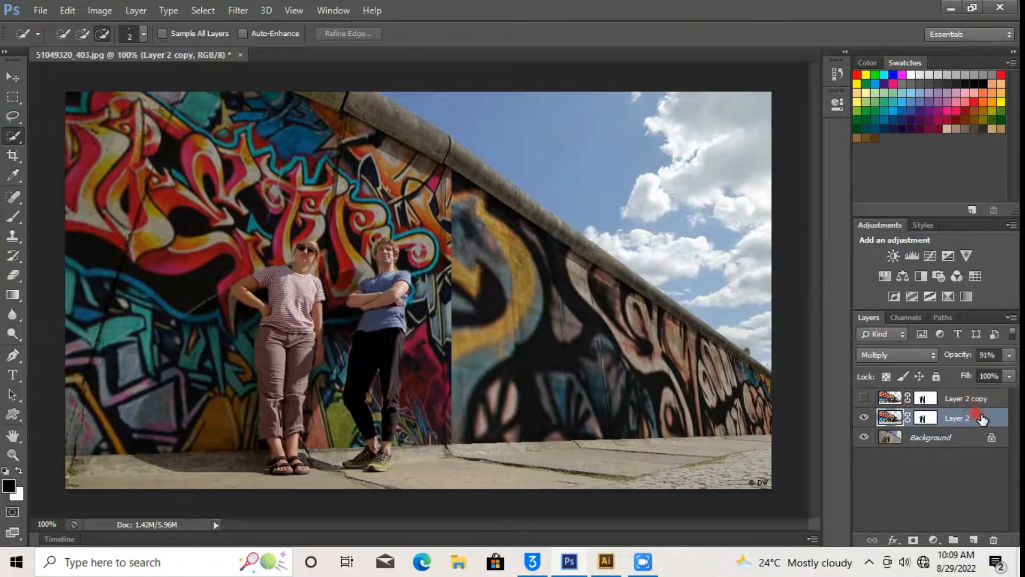
# Blend Layer 2 into the wall by splitting its Blend If underlying-layer highlight slider to 113 / 212.
pyautogui.doubleClick(981, 419)
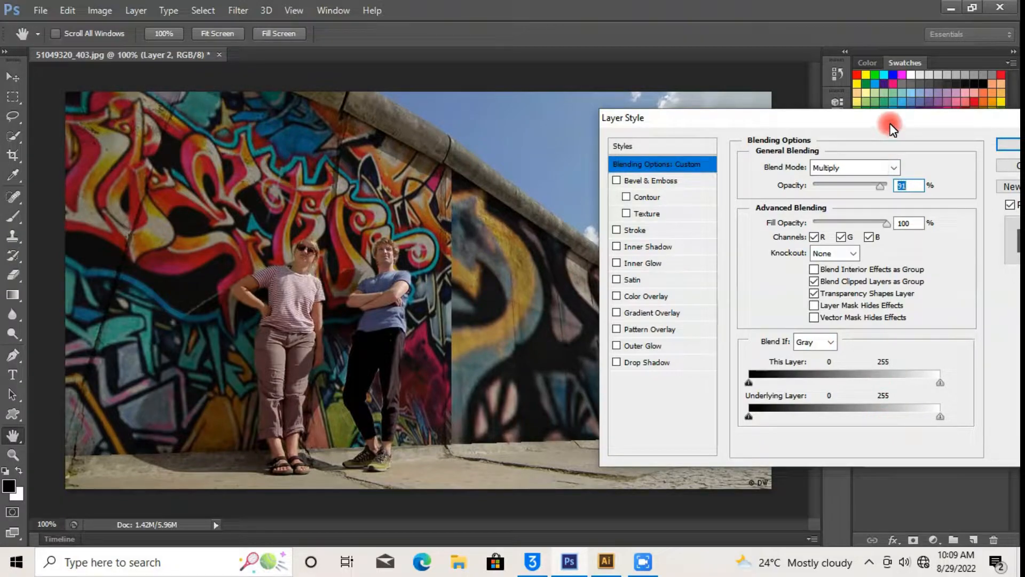
pyautogui.moveTo(892, 128); pyautogui.dragTo(916, 127)
pyautogui.moveTo(966, 416); pyautogui.dragTo(906, 424)
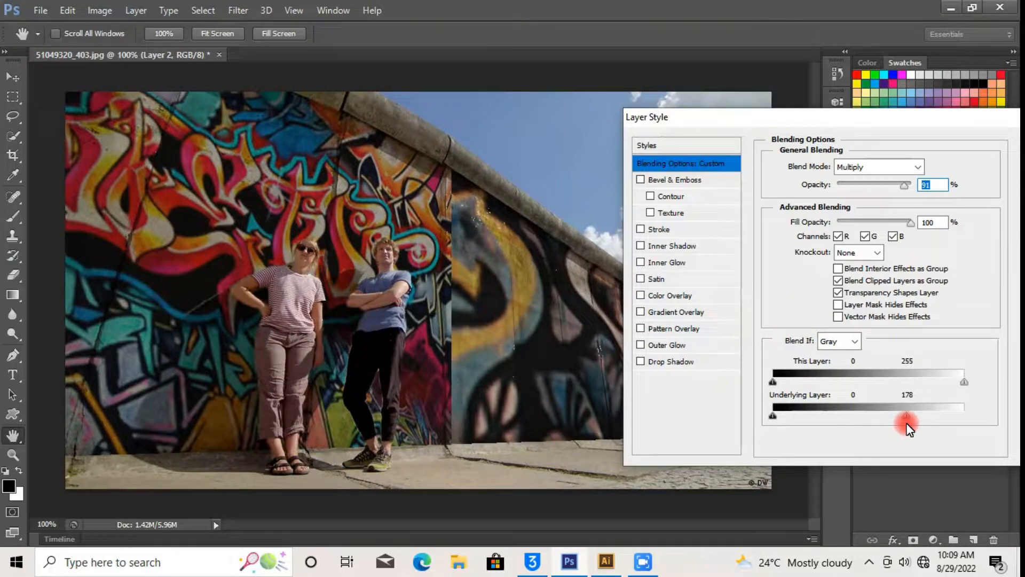
pyautogui.keyDown('alt'); pyautogui.moveTo(906, 416); pyautogui.dragTo(860, 416); pyautogui.keyUp('alt')
pyautogui.moveTo(930, 416)
pyautogui.mouseDown()
pyautogui.moveTo(895, 418)
pyautogui.moveTo(950, 421)
pyautogui.moveTo(922, 422)
pyautogui.moveTo(931, 422)
pyautogui.mouseUp()
pyautogui.moveTo(865, 421)
pyautogui.mouseDown()
pyautogui.moveTo(835, 416)
pyautogui.moveTo(857, 414)
pyautogui.mouseUp()
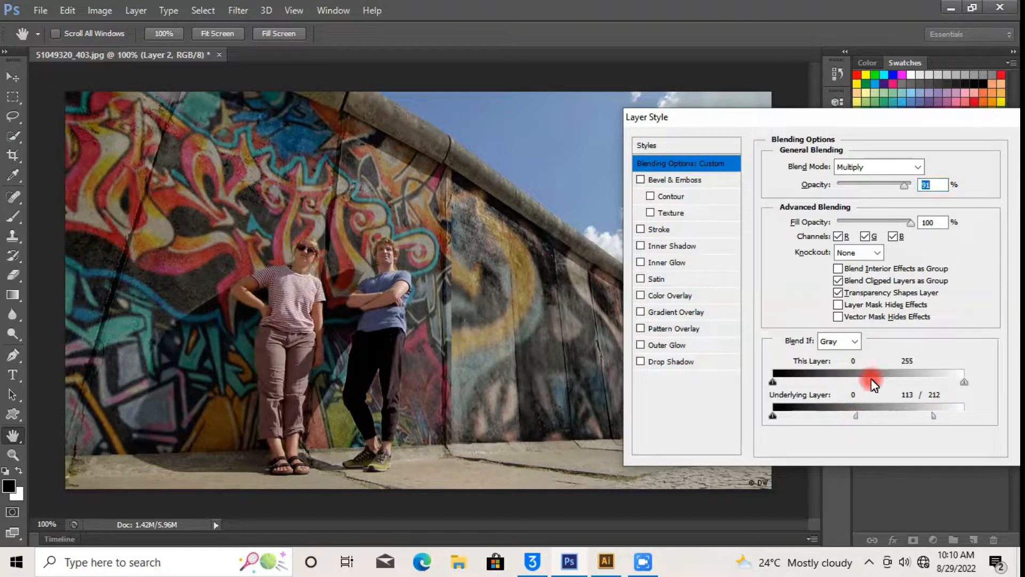
pyautogui.moveTo(918, 118); pyautogui.dragTo(838, 121)
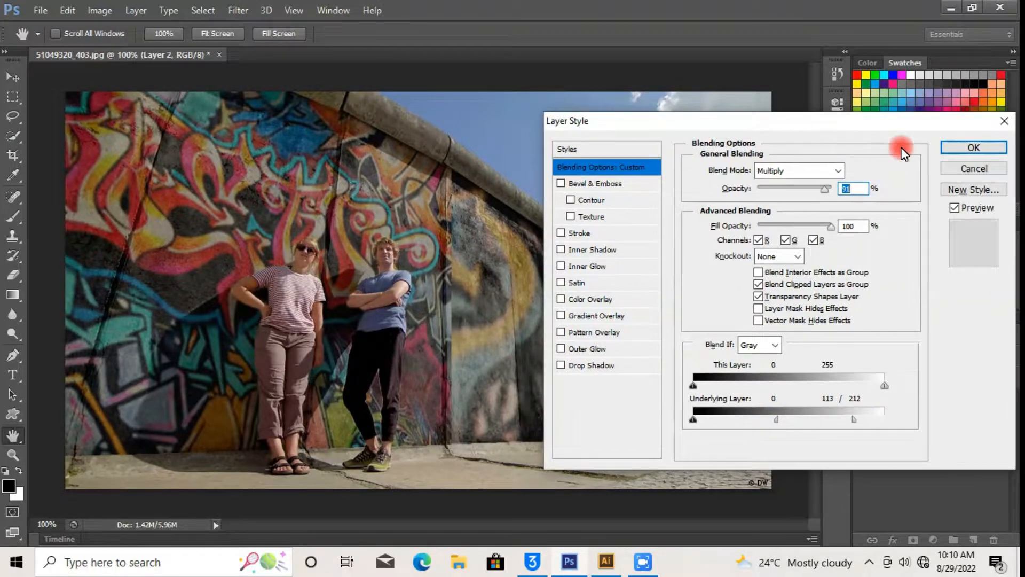
pyautogui.click(940, 152)
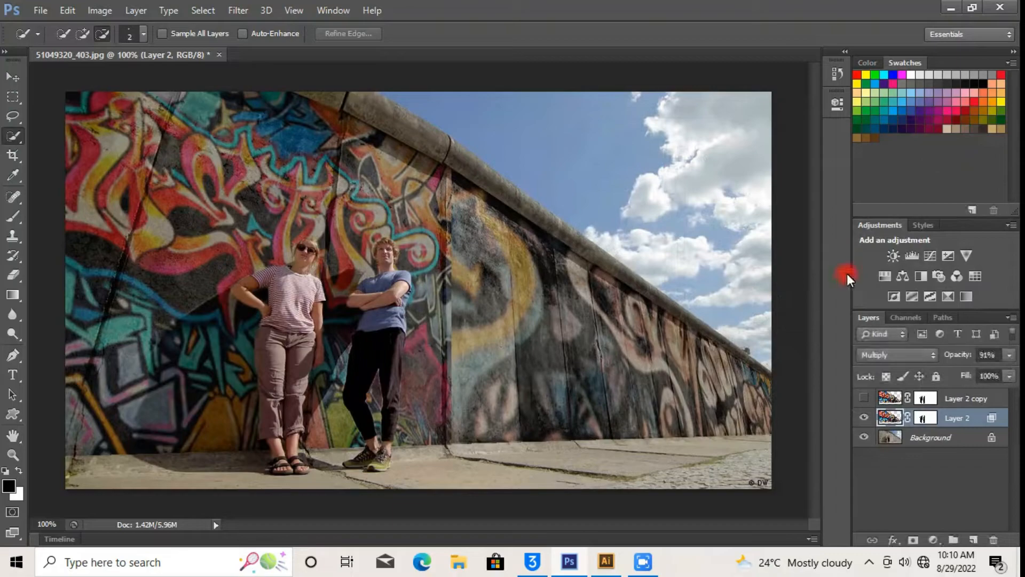
# Show Layer 2 copy, make it active and set its blend mode to Screen.
pyautogui.click(863, 398)
pyautogui.click(995, 399)
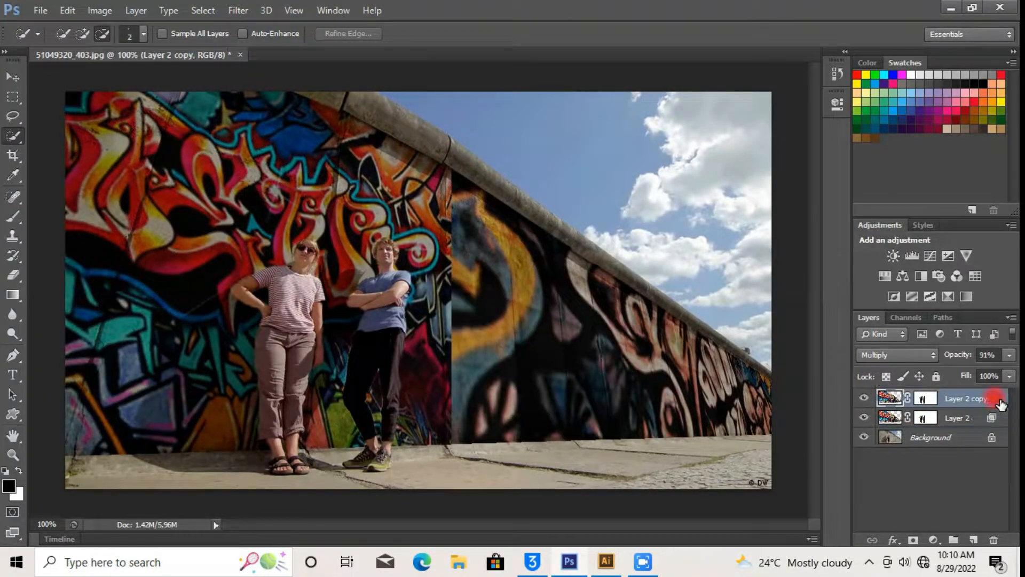
pyautogui.click(905, 353)
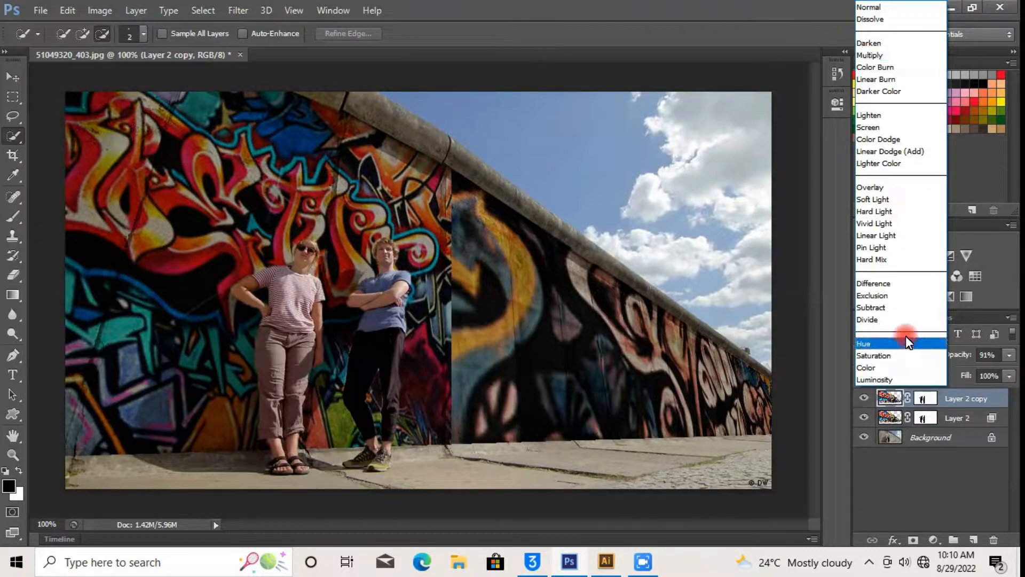
pyautogui.click(880, 128)
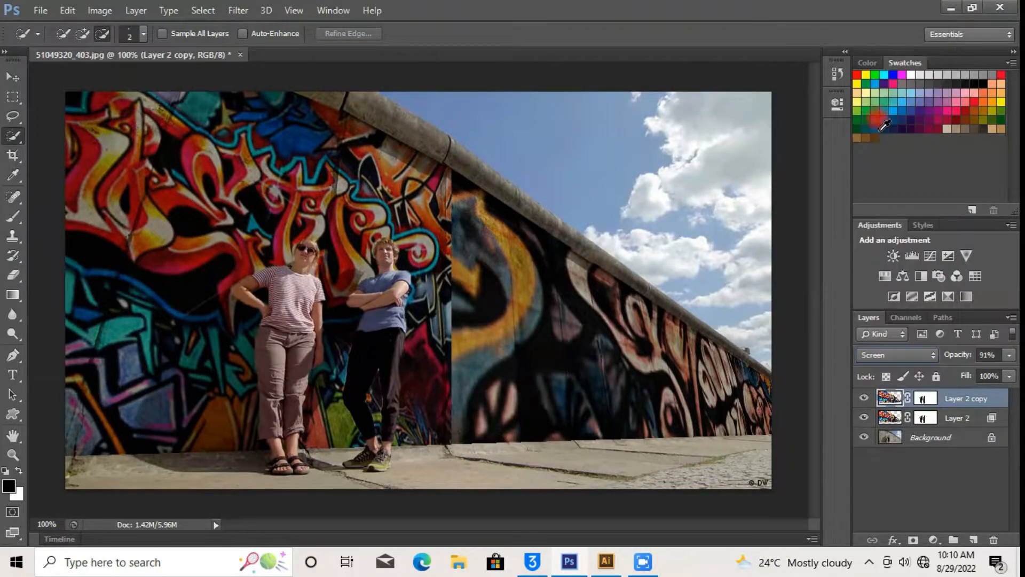
# Split the Blend If underlying-layer shadow slider of Layer 2 copy to 57 / 150, keeping the highlight end at 255.
pyautogui.doubleClick(996, 401)
pyautogui.moveTo(693, 419); pyautogui.dragTo(721, 419)
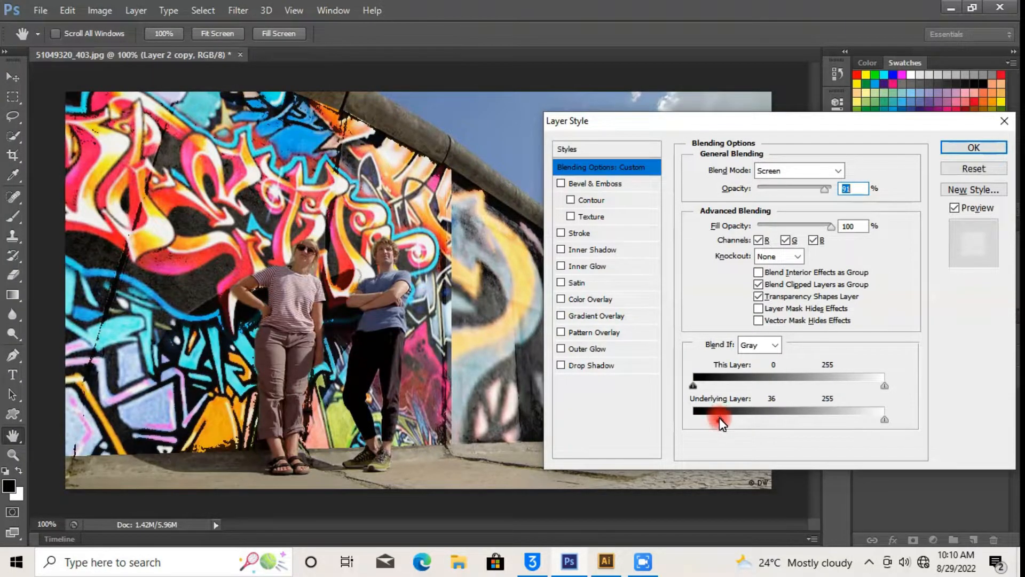
pyautogui.moveTo(719, 418); pyautogui.dragTo(761, 418)
pyautogui.moveTo(758, 122); pyautogui.dragTo(899, 129)
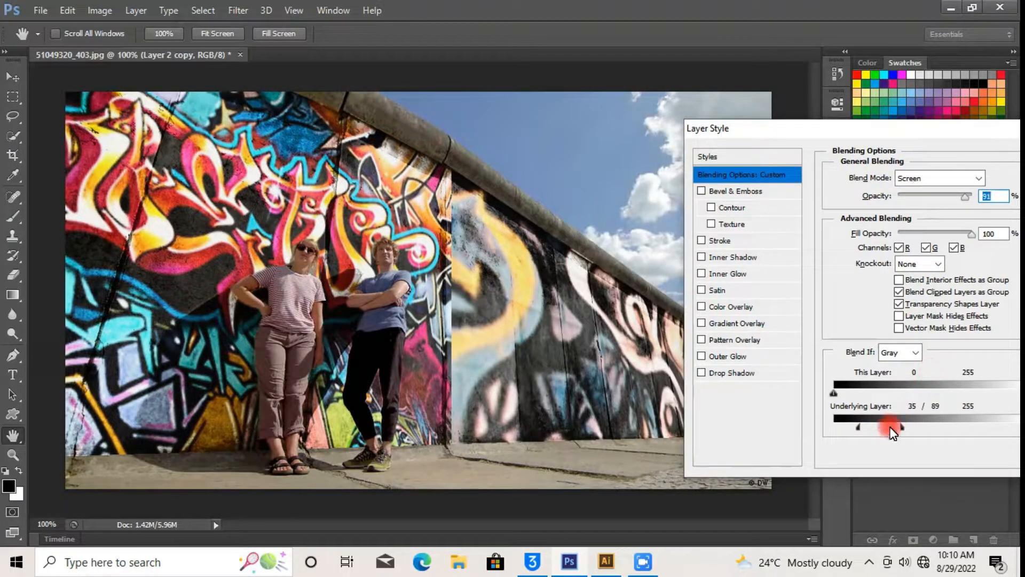
pyautogui.moveTo(902, 428); pyautogui.dragTo(955, 427)
pyautogui.moveTo(860, 428)
pyautogui.mouseDown()
pyautogui.moveTo(899, 421)
pyautogui.moveTo(860, 427)
pyautogui.moveTo(925, 430)
pyautogui.moveTo(856, 428)
pyautogui.moveTo(876, 428)
pyautogui.mouseUp()
pyautogui.moveTo(961, 425)
pyautogui.mouseDown()
pyautogui.moveTo(997, 431)
pyautogui.moveTo(946, 433)
pyautogui.mouseUp()
pyautogui.moveTo(858, 128); pyautogui.dragTo(741, 129)
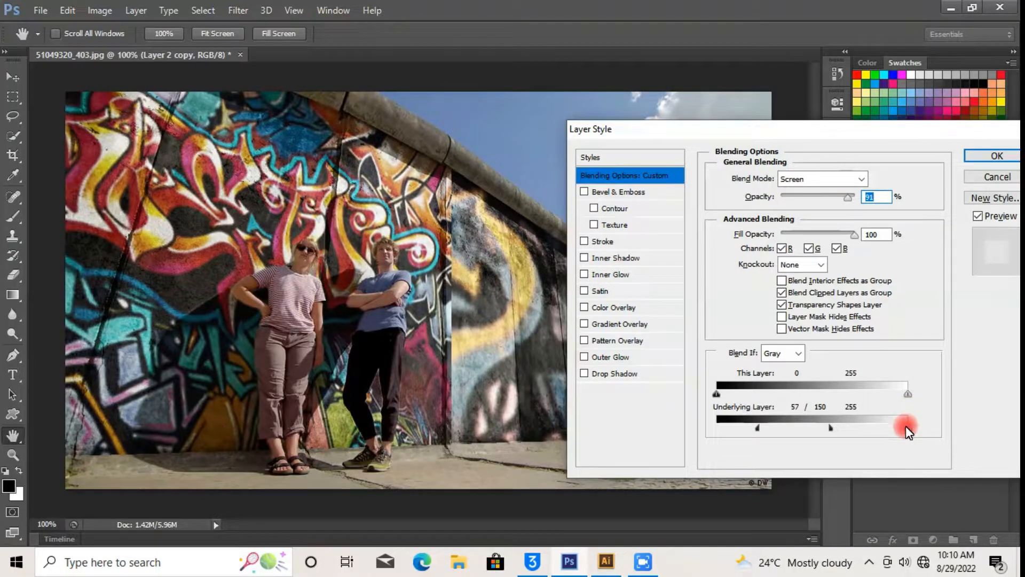
pyautogui.moveTo(870, 429); pyautogui.dragTo(908, 429)
pyautogui.click(990, 163)
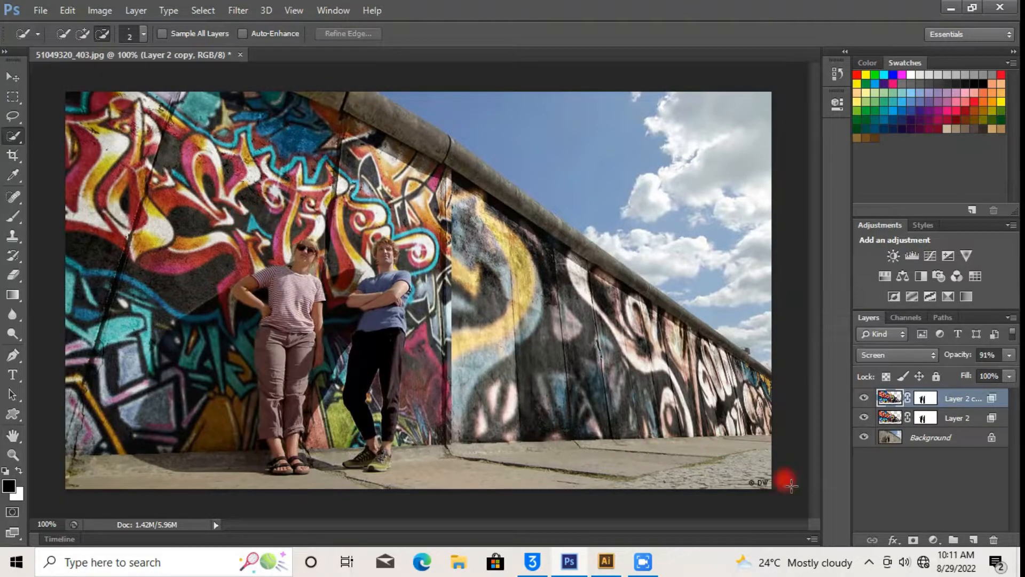
# Group Layer 2 and Layer 2 copy together.
pyautogui.moveTo(946, 408); pyautogui.dragTo(969, 427)
pyautogui.keyDown('shift'); pyautogui.click(956, 417); pyautogui.keyUp('shift')
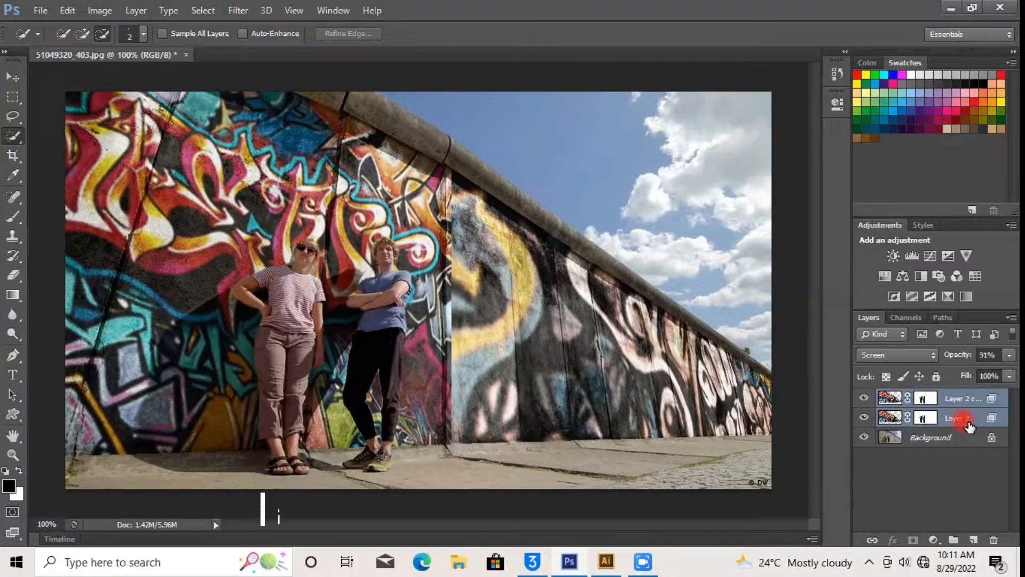
pyautogui.hotkey('ctrl', 'g')
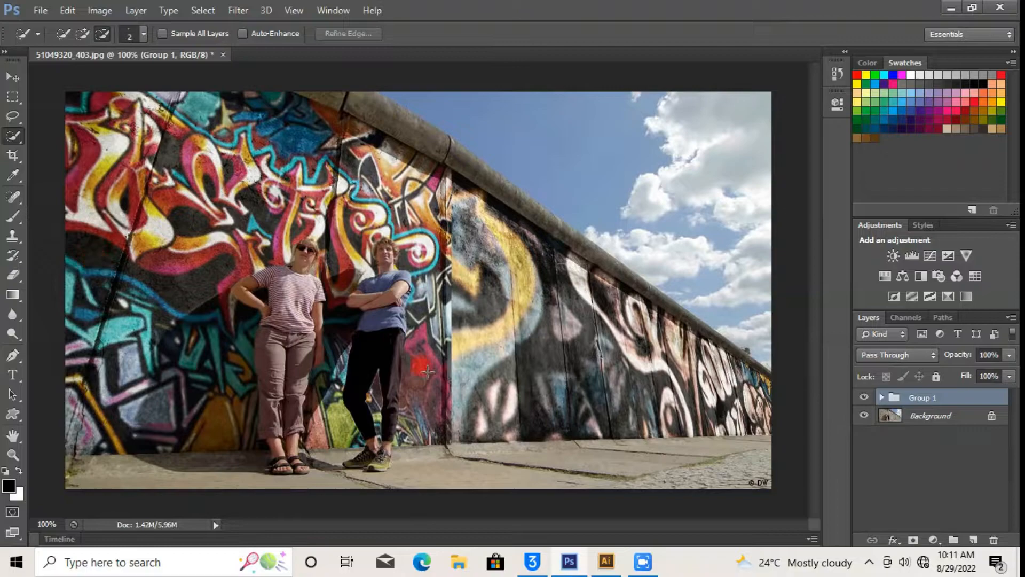
# Fine-tune the split underlying-layer highlight slider in the blending options of Layer 2 inside Group 1.
pyautogui.click(881, 398)
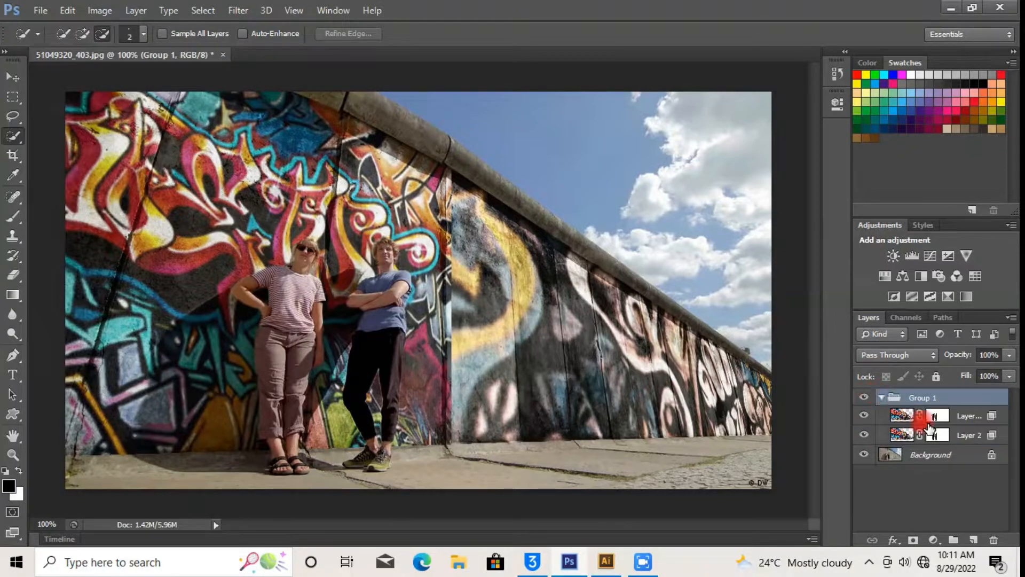
pyautogui.click(966, 442)
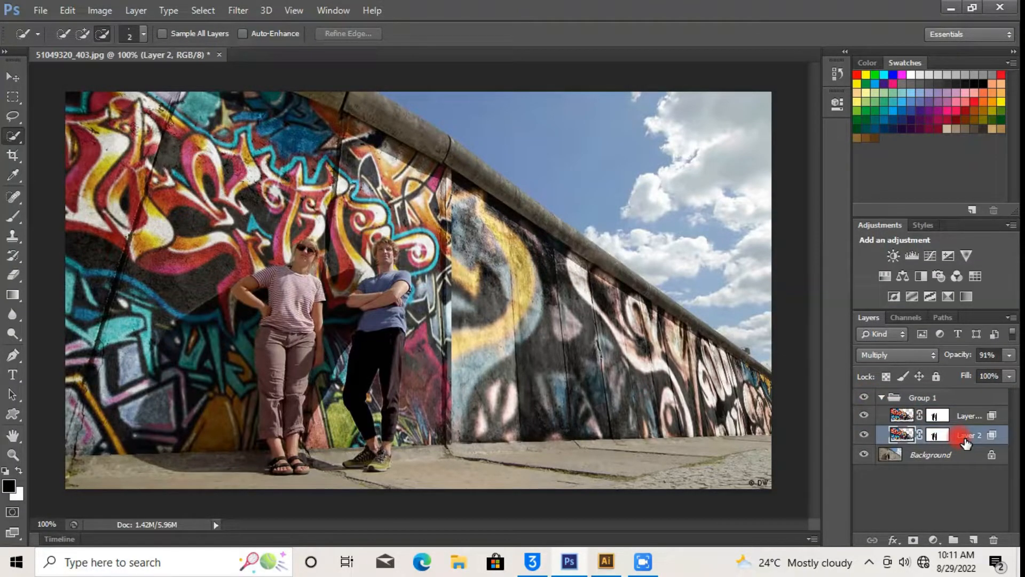
pyautogui.doubleClick(1003, 438)
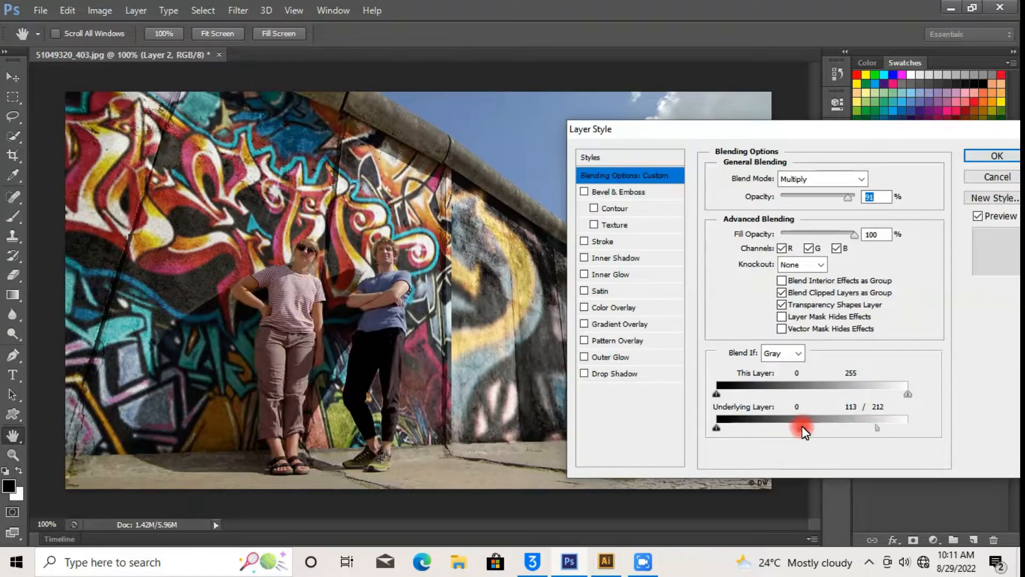
pyautogui.moveTo(767, 128); pyautogui.dragTo(835, 113)
pyautogui.moveTo(870, 412)
pyautogui.mouseDown()
pyautogui.moveTo(842, 415)
pyautogui.moveTo(857, 414)
pyautogui.mouseUp()
pyautogui.moveTo(946, 413)
pyautogui.mouseDown()
pyautogui.moveTo(914, 420)
pyautogui.moveTo(928, 414)
pyautogui.mouseUp()
pyautogui.moveTo(856, 413); pyautogui.dragTo(867, 416)
pyautogui.moveTo(861, 126); pyautogui.dragTo(745, 167)
pyautogui.click(854, 155)
pyautogui.press('w')
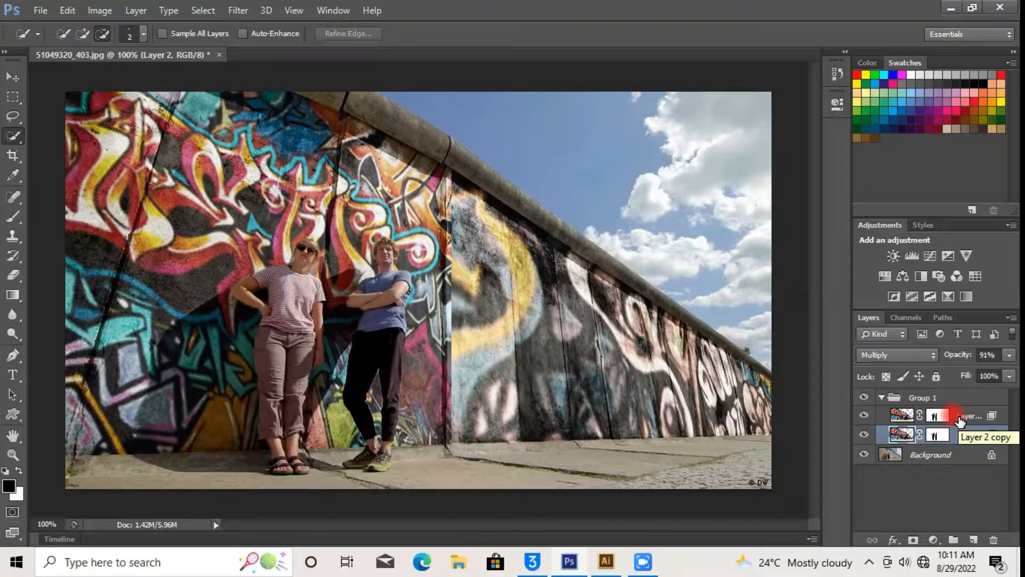
# Collapse Group 1, choose the Eraser tool and add a white layer mask to the group.
pyautogui.click(881, 397)
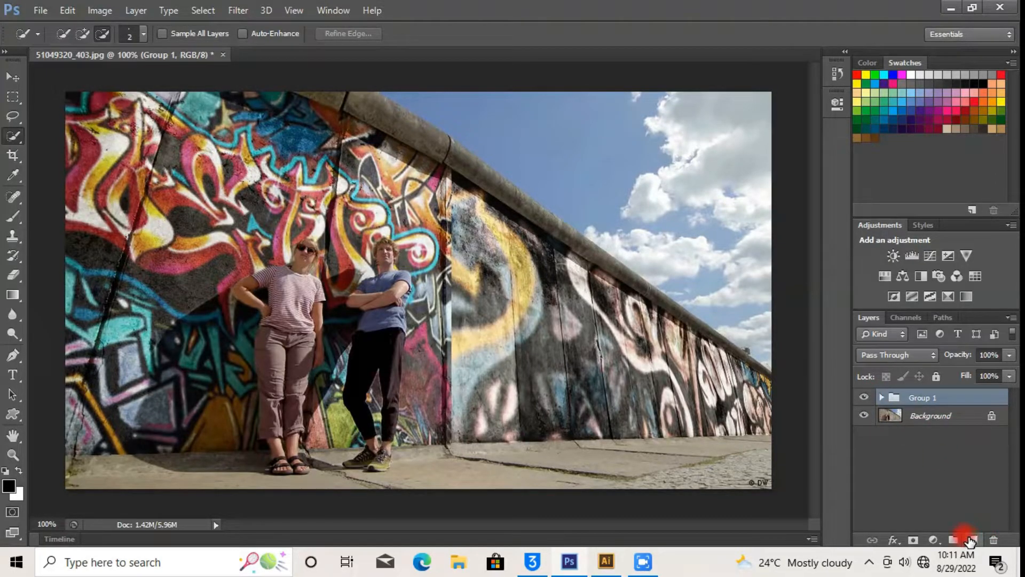
pyautogui.click(13, 276)
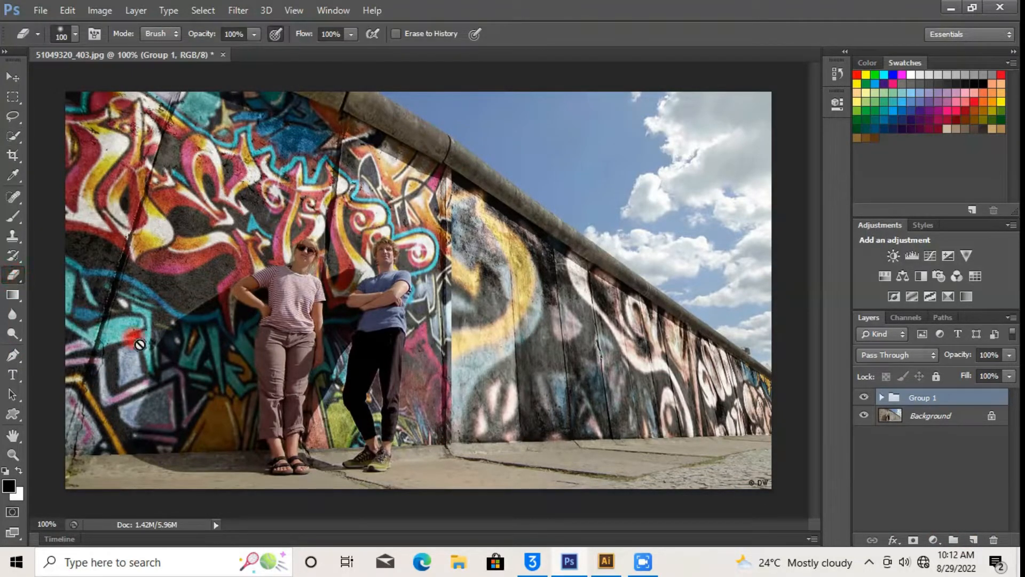
pyautogui.click(913, 540)
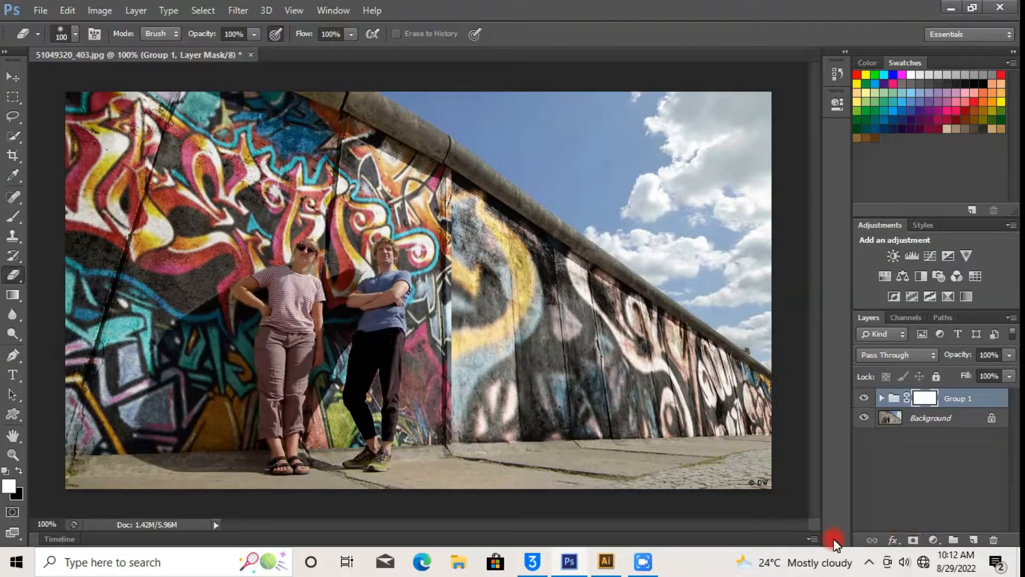
# Set the eraser to the 104 px textured brush tip with 21% opacity and 24% flow.
pyautogui.click(70, 35)
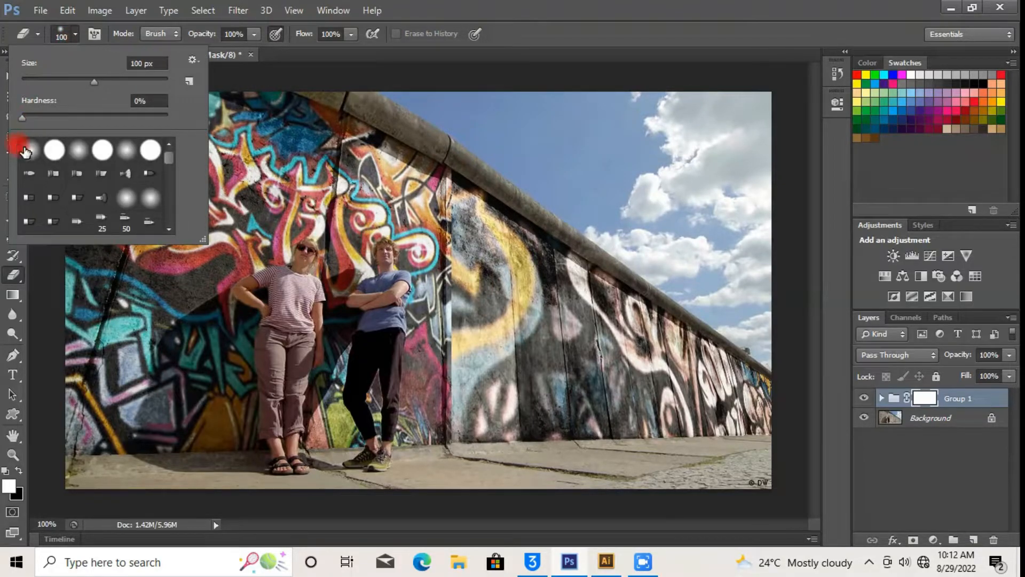
pyautogui.scroll(-8, 142, 216)
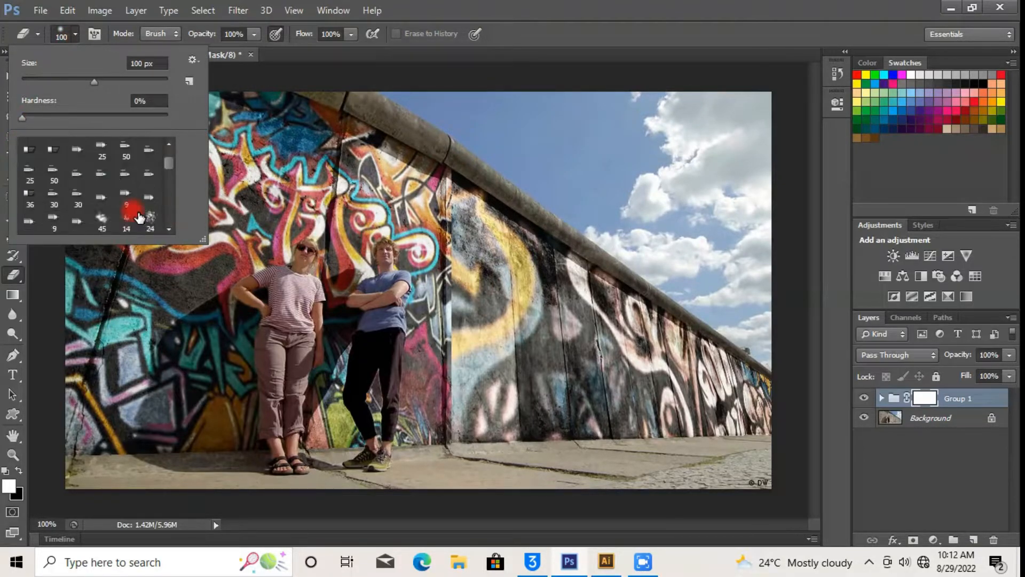
pyautogui.scroll(-8, 139, 216)
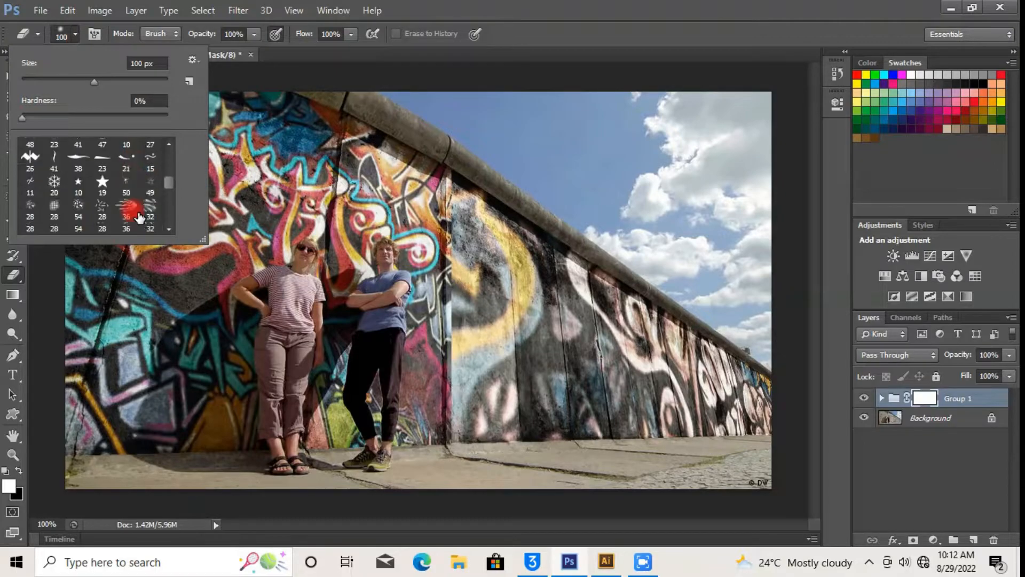
pyautogui.scroll(-5, 139, 216)
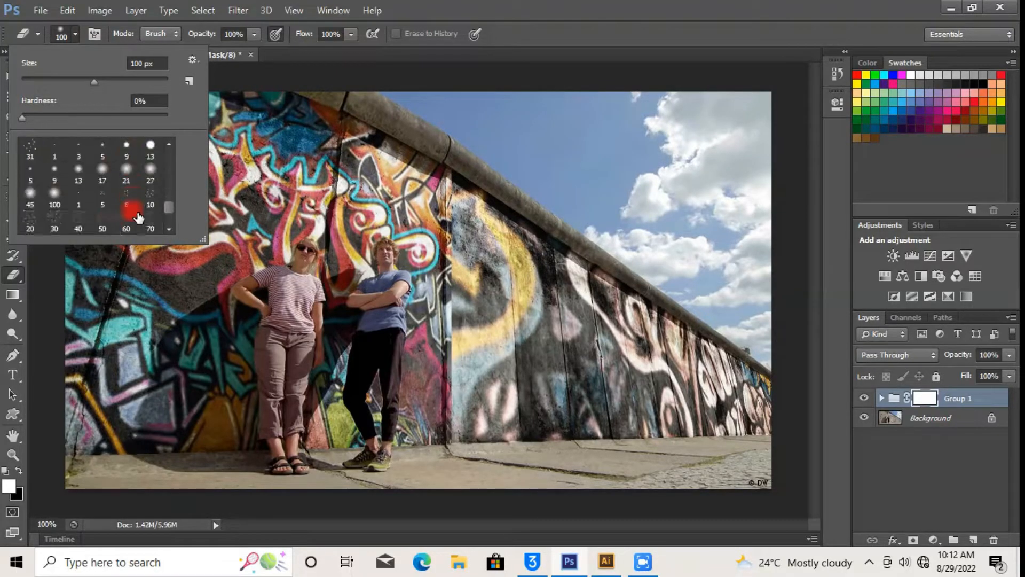
pyautogui.click(78, 219)
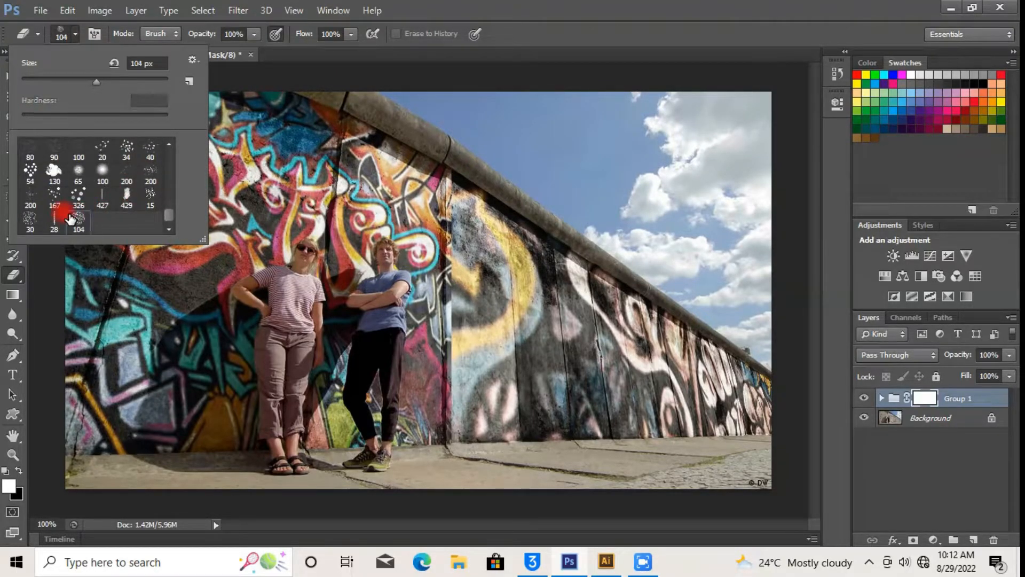
pyautogui.moveTo(202, 34); pyautogui.dragTo(151, 40)
pyautogui.click(265, 54)
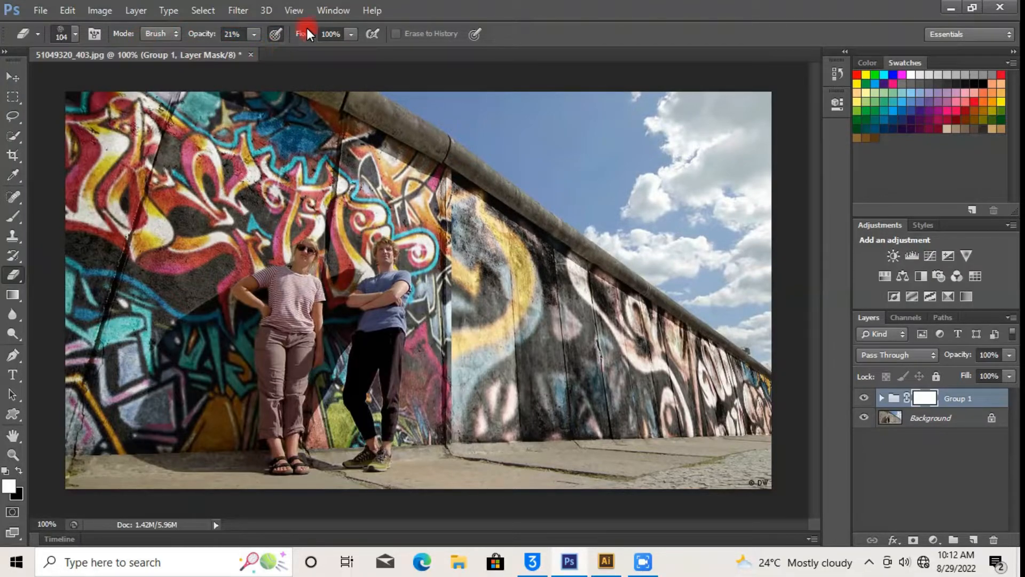
pyautogui.moveTo(303, 36)
pyautogui.mouseDown()
pyautogui.moveTo(238, 38)
pyautogui.moveTo(246, 38)
pyautogui.mouseUp()
pyautogui.click(366, 529)
# Reduce the eraser to 72 px and lightly wear away the graffiti along the wall's base and under the ledge on the group mask.
pyautogui.rightClick(166, 255)
pyautogui.click(191, 263)
pyautogui.click(663, 463)
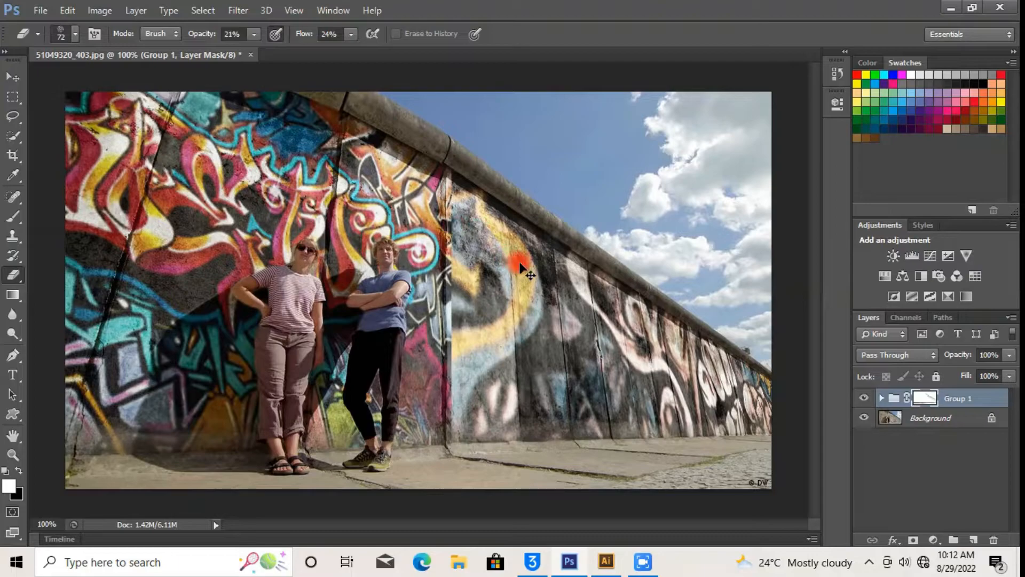
pyautogui.hotkey('ctrl', 'z')
pyautogui.moveTo(758, 361)
pyautogui.mouseDown()
pyautogui.moveTo(421, 169)
pyautogui.moveTo(440, 191)
pyautogui.mouseUp()
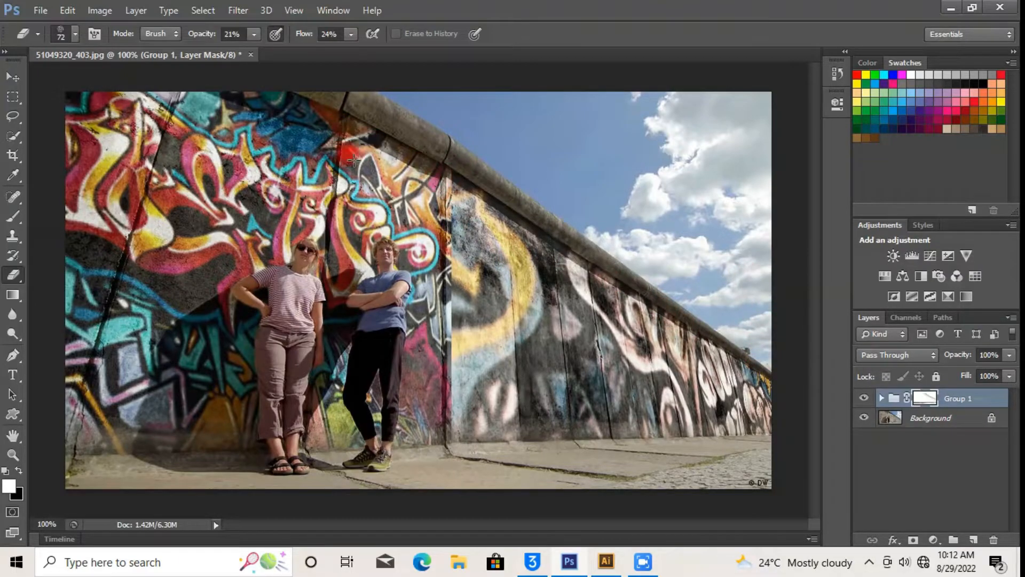
# Switch the eraser to a soft round 72 px tip with 35% opacity and fade the graffiti further along the wall's lower and upper edges.
pyautogui.click(75, 33)
pyautogui.scroll(8, 93, 150)
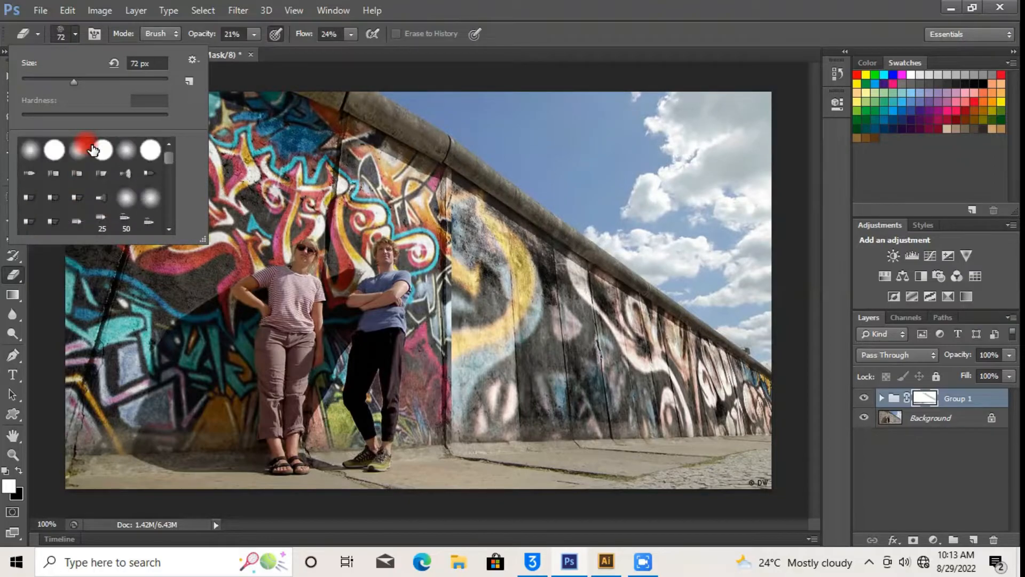
pyautogui.click(30, 150)
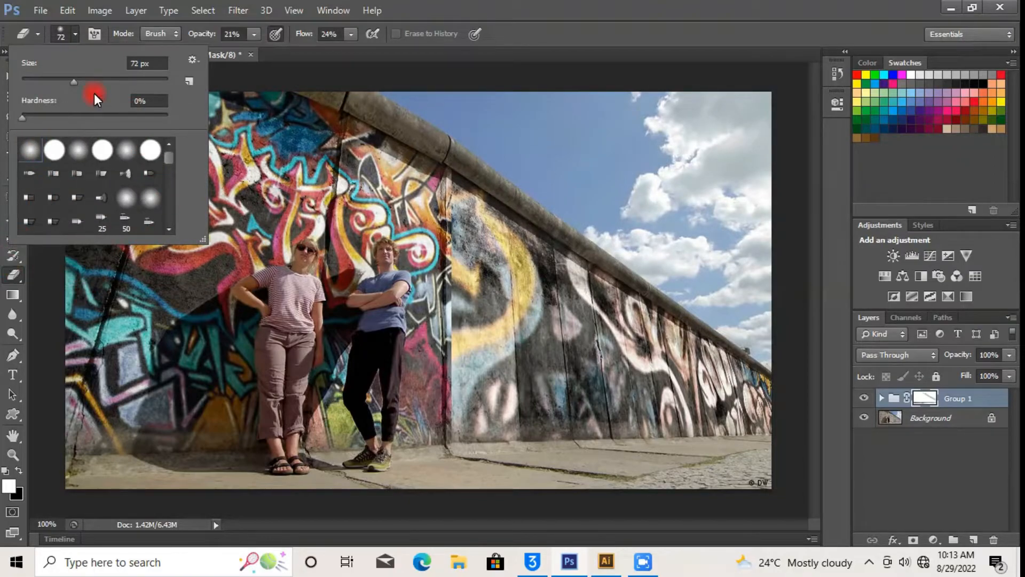
pyautogui.click(611, 446)
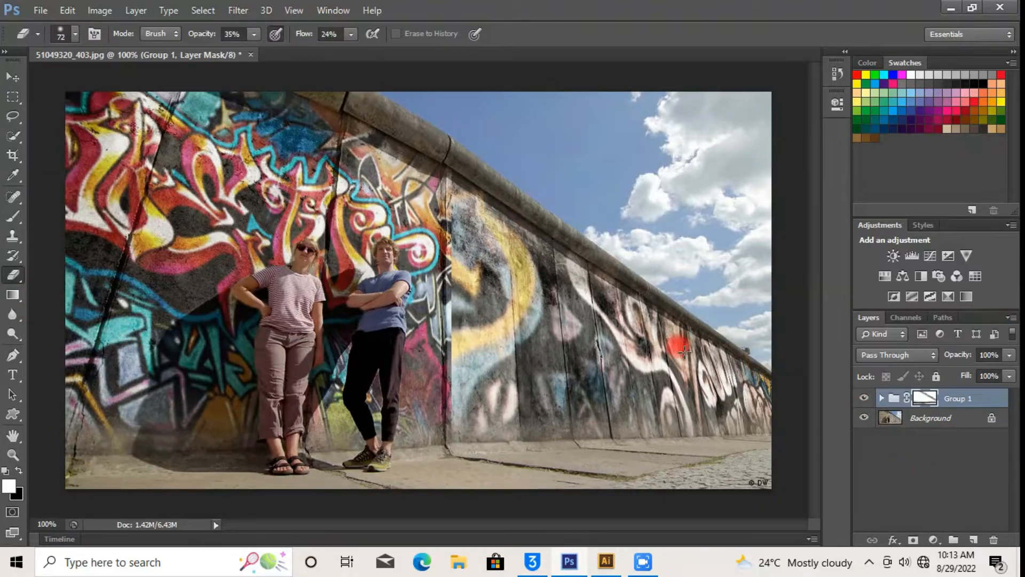
# Add a new empty layer above Group 1 and a Hue/Saturation adjustment layer on top of it.
pyautogui.click(973, 539)
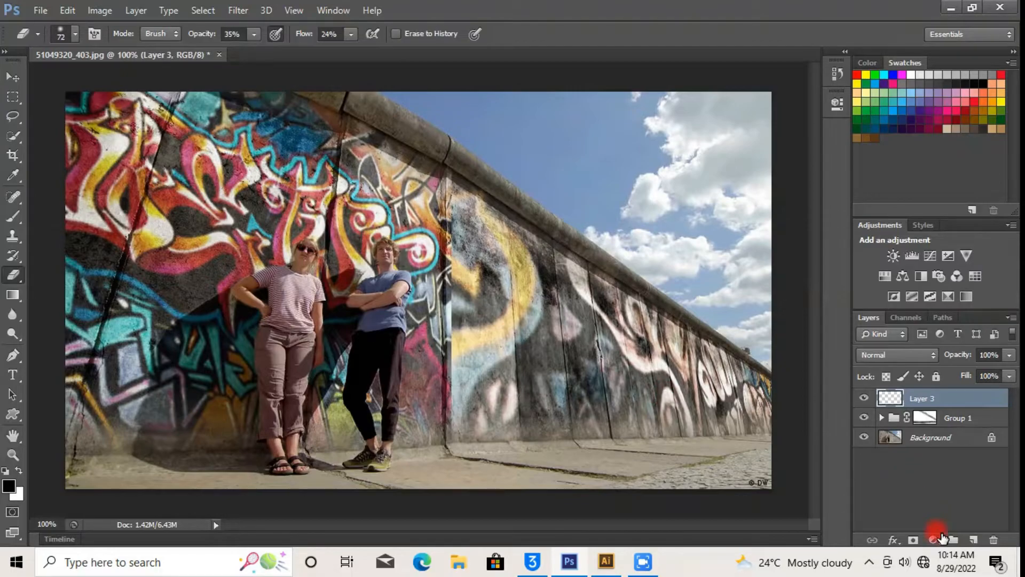
pyautogui.click(934, 539)
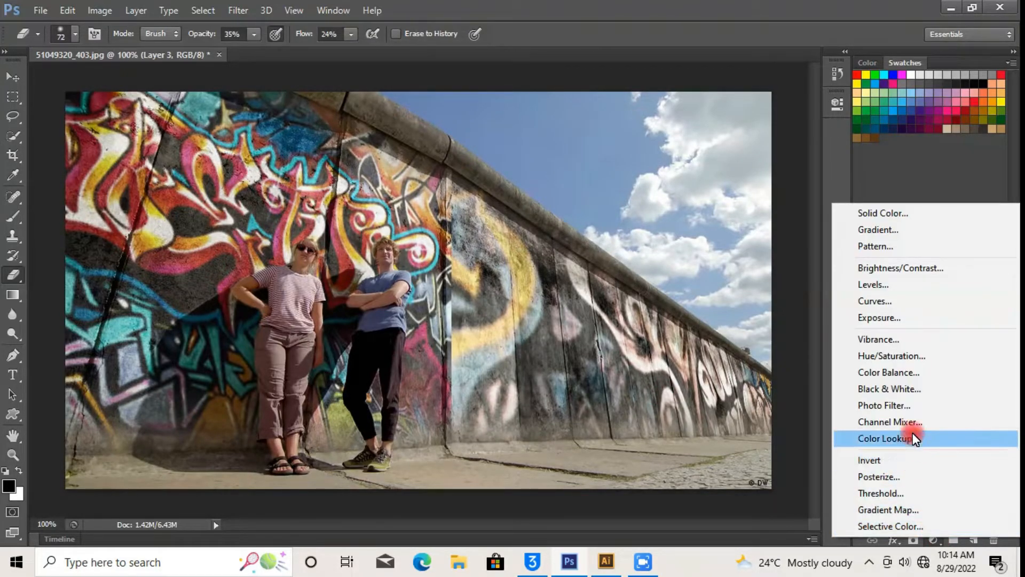
pyautogui.click(902, 355)
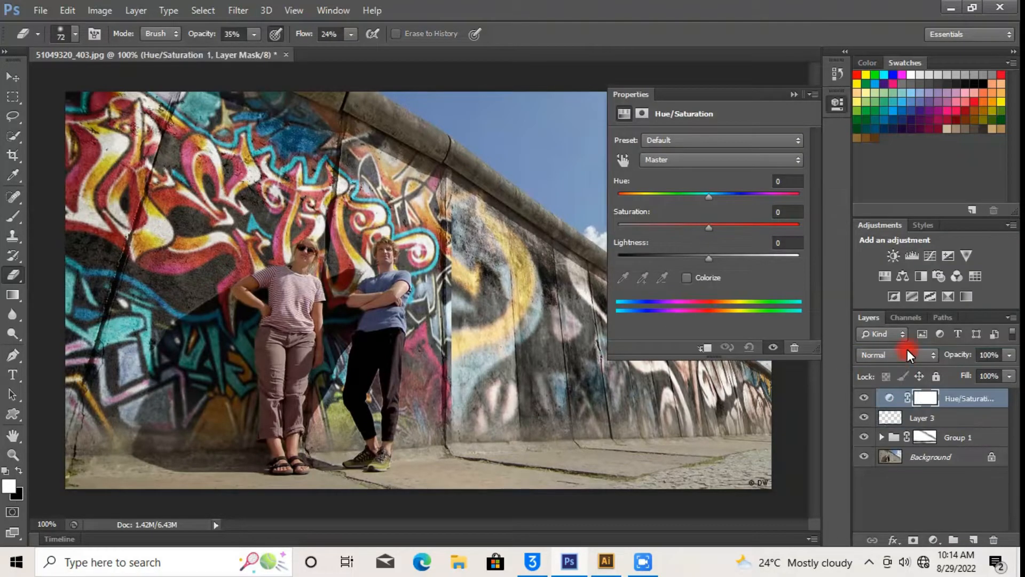
# Set the hue of the Hue/Saturation adjustment to -24.
pyautogui.moveTo(705, 194)
pyautogui.mouseDown()
pyautogui.moveTo(671, 197)
pyautogui.moveTo(687, 196)
pyautogui.mouseUp()
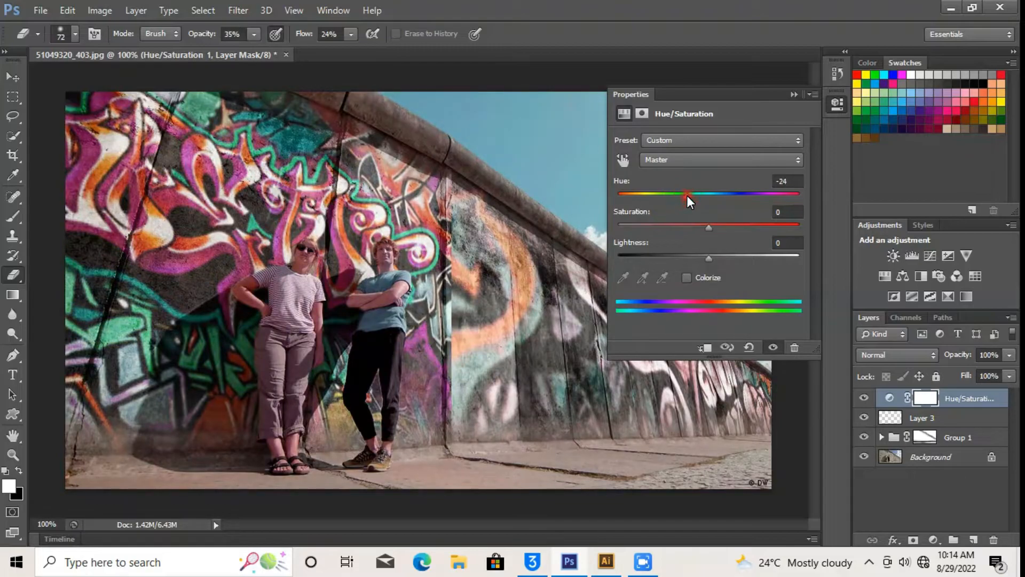
pyautogui.click(795, 96)
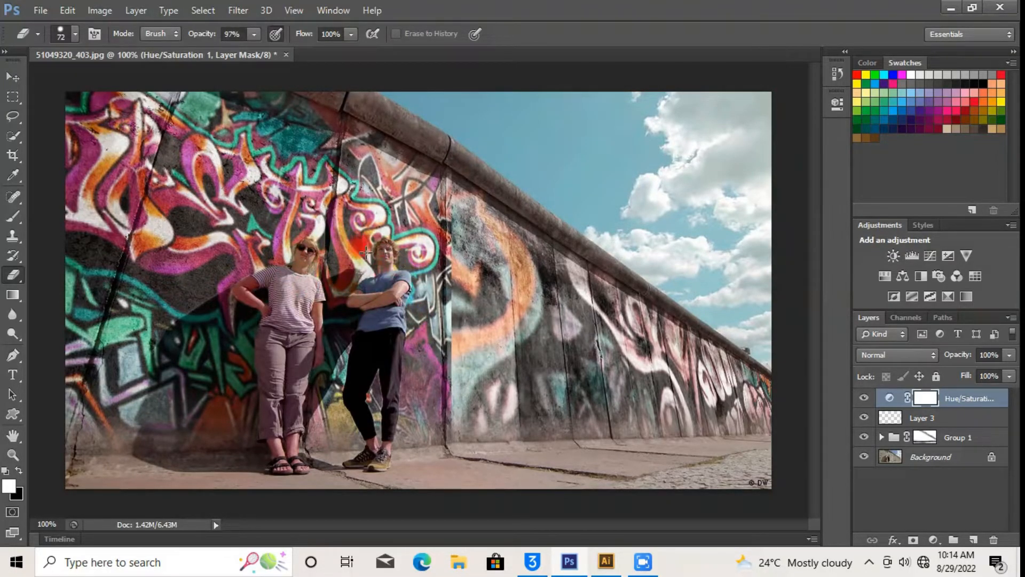
# Erase the Hue/Saturation mask over the people, wall and pavement with the eraser at 97% opacity and 100% flow, enlarging it to 108 px.
pyautogui.moveTo(229, 248)
pyautogui.mouseDown()
pyautogui.moveTo(186, 164)
pyautogui.moveTo(341, 167)
pyautogui.moveTo(166, 111)
pyautogui.moveTo(125, 136)
pyautogui.moveTo(138, 227)
pyautogui.moveTo(210, 262)
pyautogui.moveTo(94, 230)
pyautogui.moveTo(95, 160)
pyautogui.moveTo(164, 150)
pyautogui.moveTo(78, 89)
pyautogui.moveTo(259, 134)
pyautogui.moveTo(447, 217)
pyautogui.mouseUp()
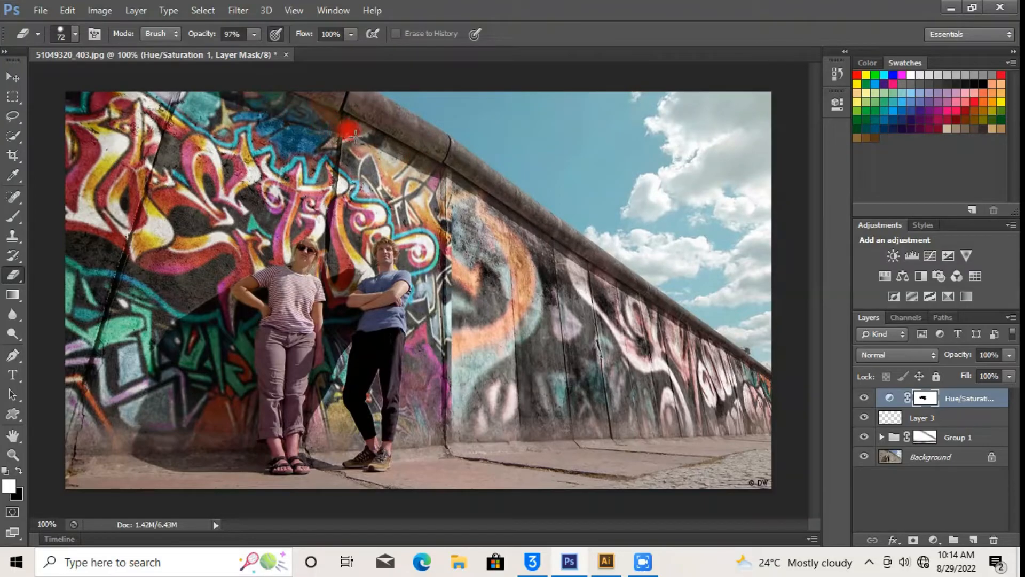
pyautogui.moveTo(64, 382)
pyautogui.mouseDown()
pyautogui.moveTo(399, 398)
pyautogui.moveTo(627, 366)
pyautogui.moveTo(442, 328)
pyautogui.moveTo(305, 253)
pyautogui.moveTo(458, 233)
pyautogui.moveTo(509, 236)
pyautogui.mouseUp()
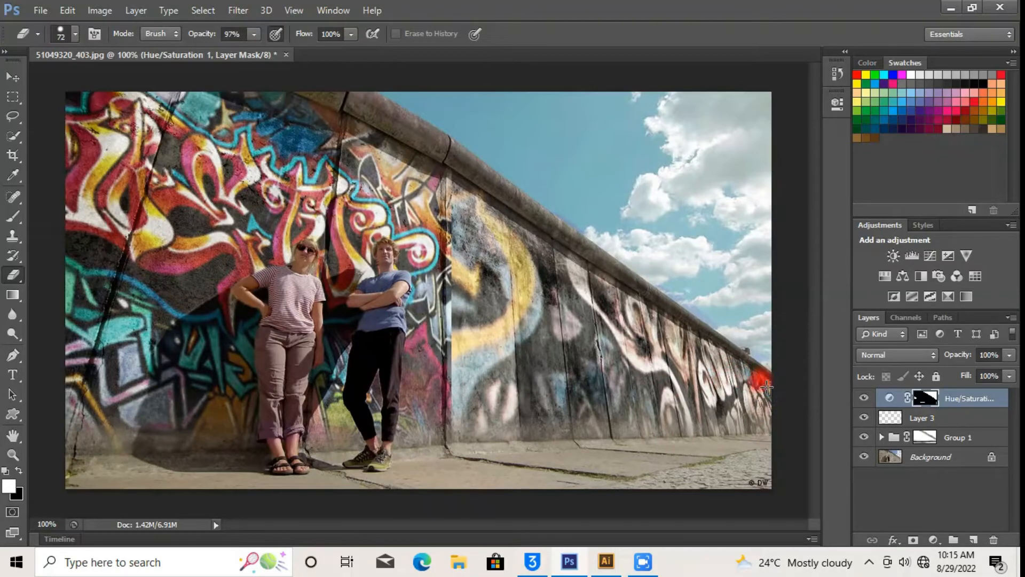
pyautogui.rightClick(321, 336)
pyautogui.click(420, 367)
pyautogui.click(230, 309)
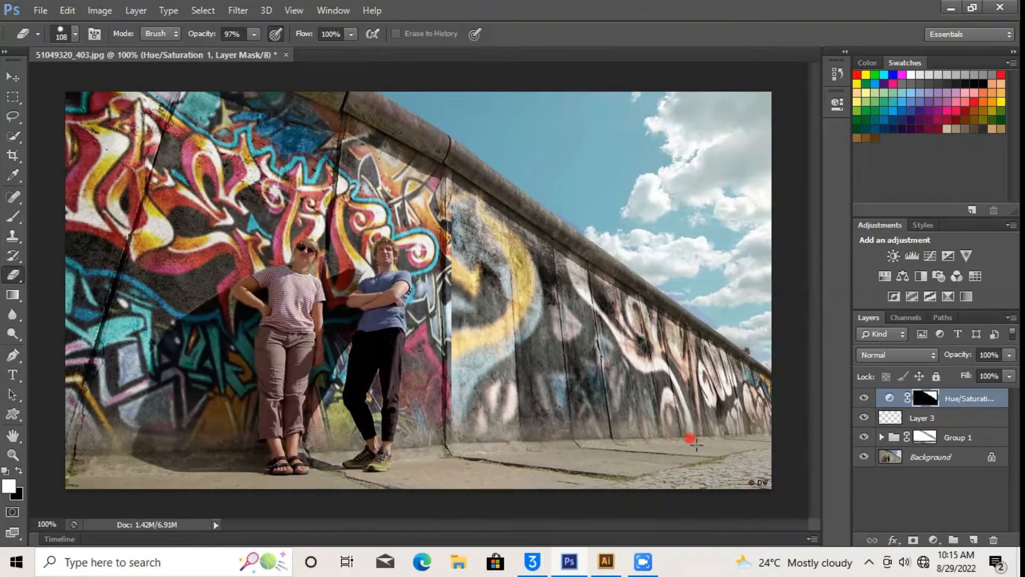
# Try to erase the Hue/Saturation mask along the wall's upper ledge with a 58 px eraser at 100% hardness.
pyautogui.press('b')
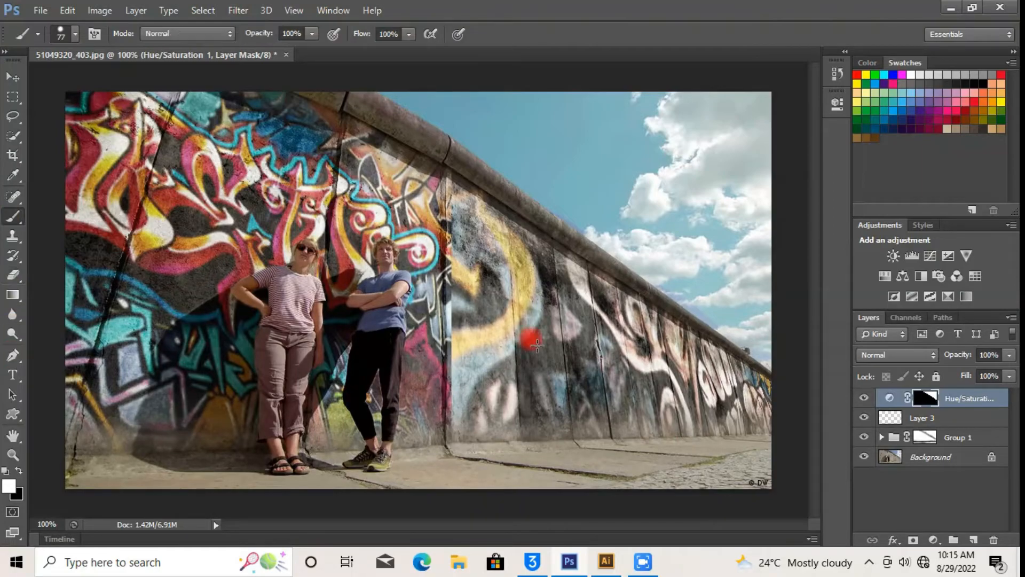
pyautogui.hotkey('ctrl', '+')
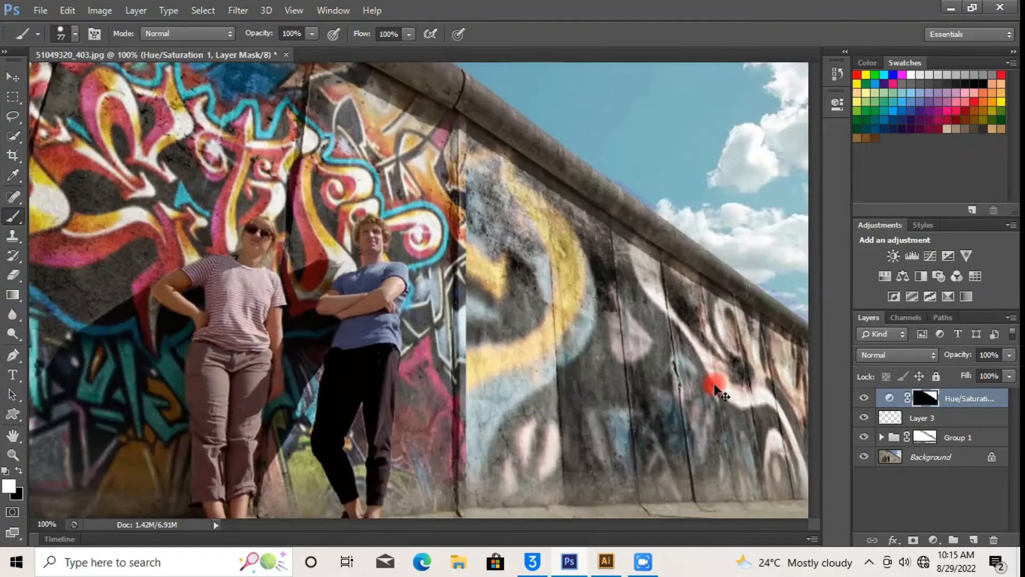
pyautogui.moveTo(543, 524); pyautogui.dragTo(611, 523)
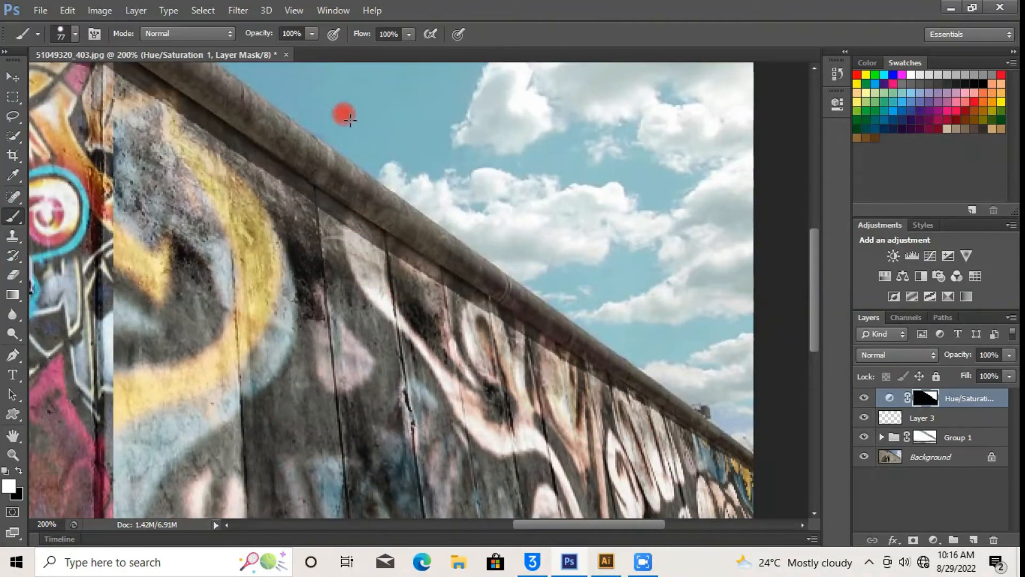
pyautogui.scroll(-1, 598, 348)
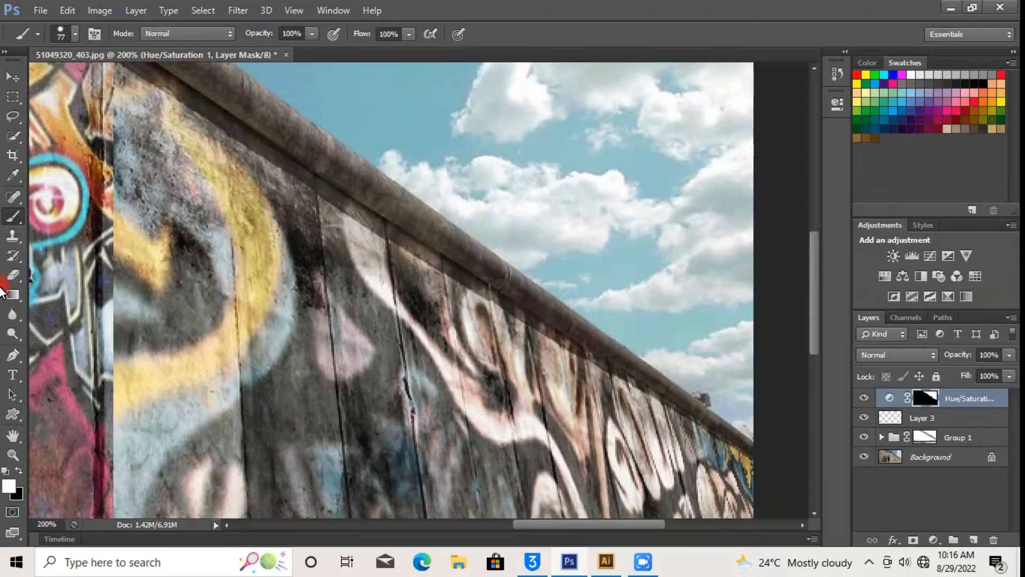
pyautogui.click(12, 274)
pyautogui.rightClick(365, 265)
pyautogui.click(427, 302)
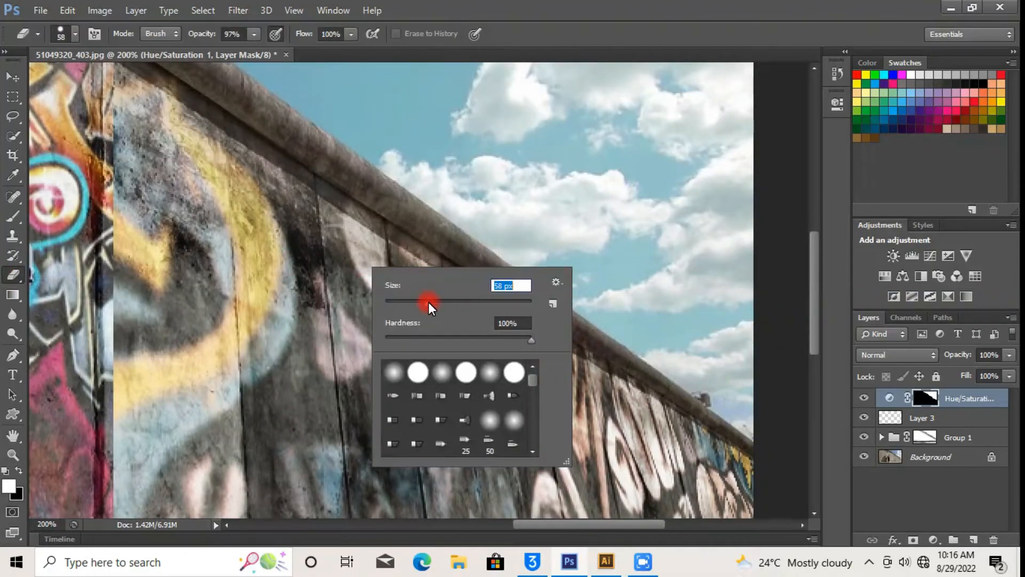
pyautogui.click(416, 225)
pyautogui.moveTo(480, 260); pyautogui.dragTo(566, 308)
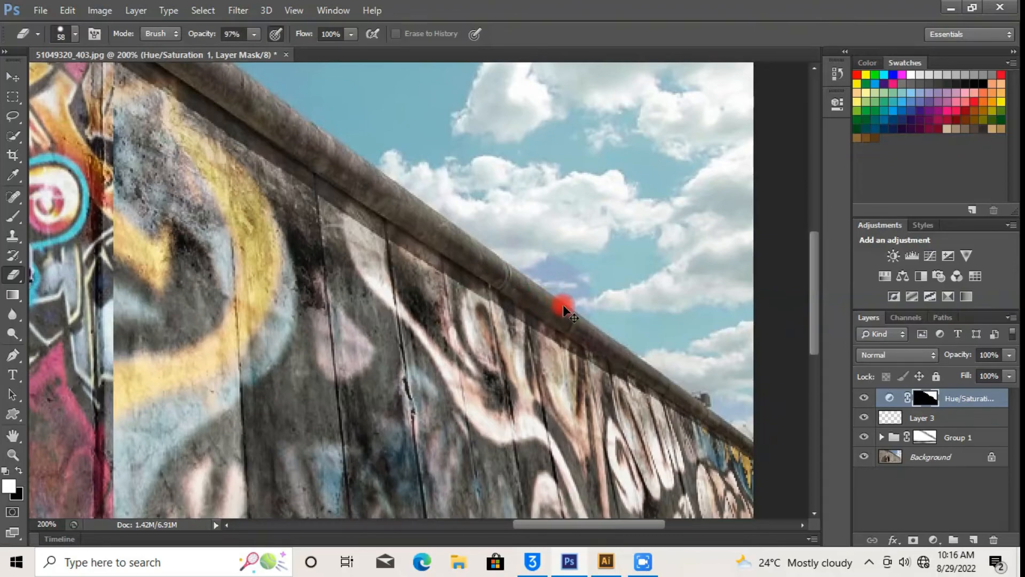
# Reduce the eraser to 23 px and erase the Hue/Saturation mask along the wall's upper ledge down to its far end.
pyautogui.rightClick(562, 293)
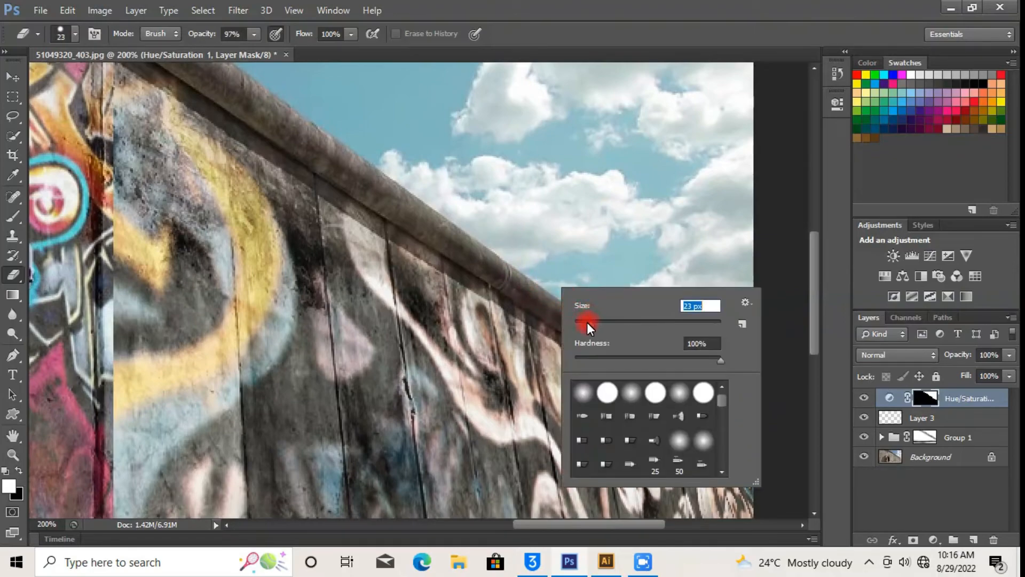
pyautogui.click(420, 250)
pyautogui.moveTo(426, 231); pyautogui.dragTo(500, 276)
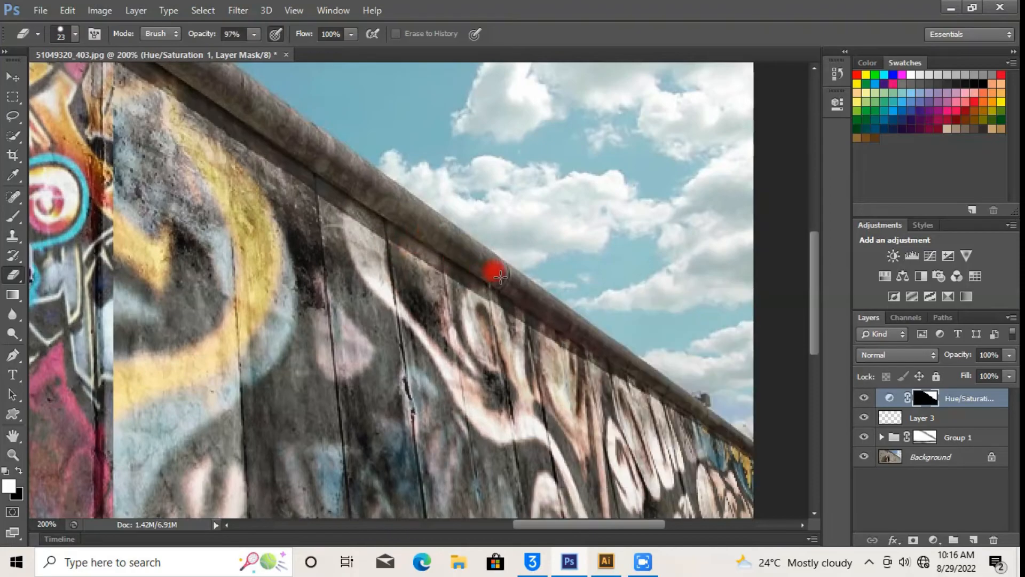
pyautogui.moveTo(571, 326); pyautogui.dragTo(735, 438)
pyautogui.hotkey('ctrl', '-')
pyautogui.hotkey('ctrl', '-')
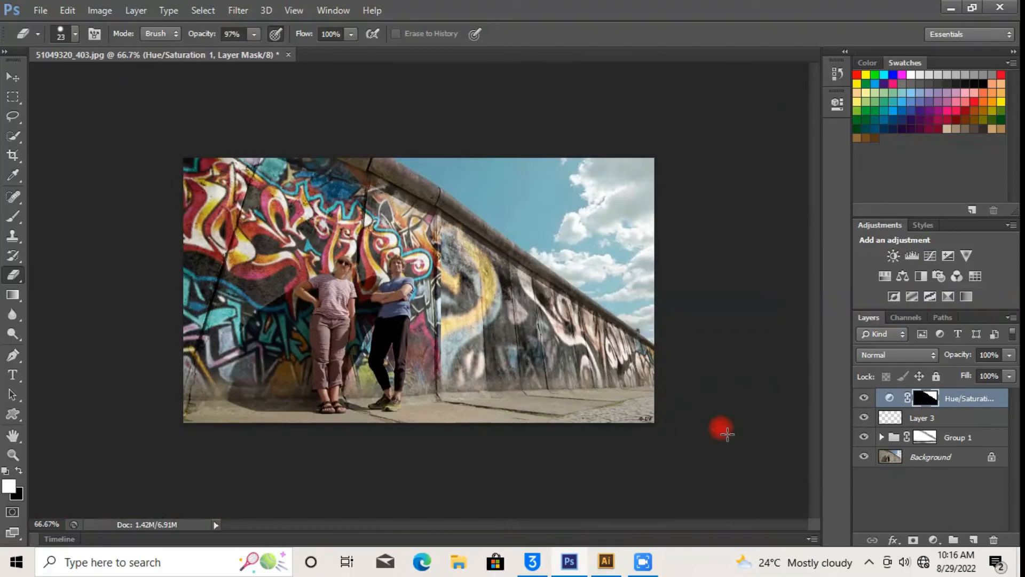
pyautogui.hotkey('ctrl', '+')
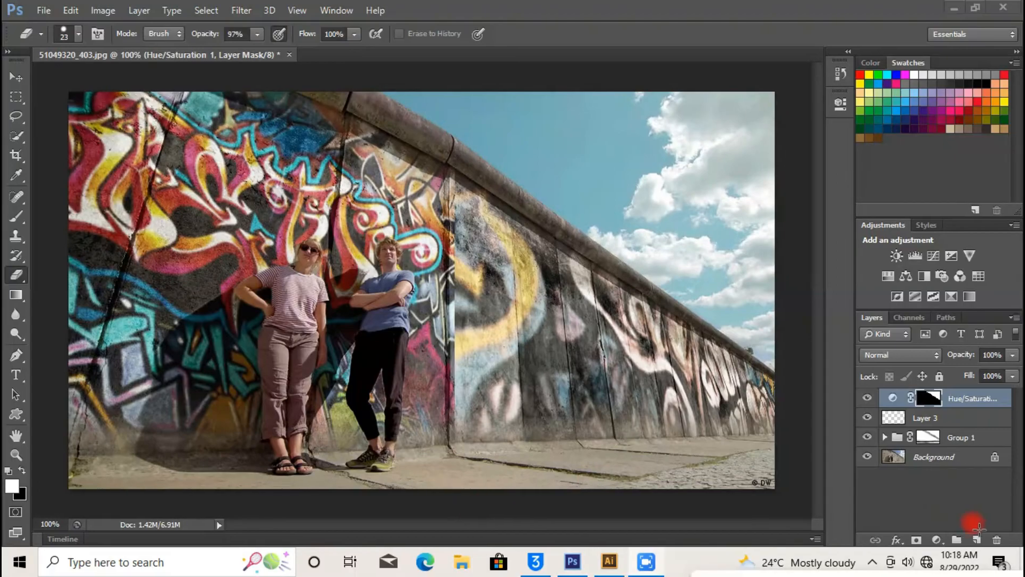
# Duplicate the Background layer and move the copy to the top of the layer stack.
pyautogui.click(953, 459)
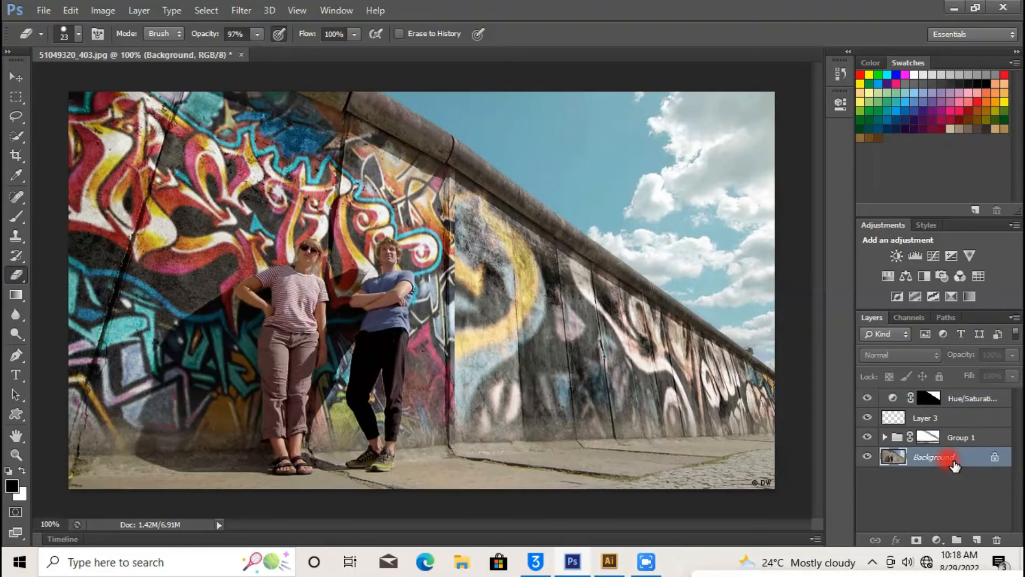
pyautogui.hotkey('ctrl', 'j')
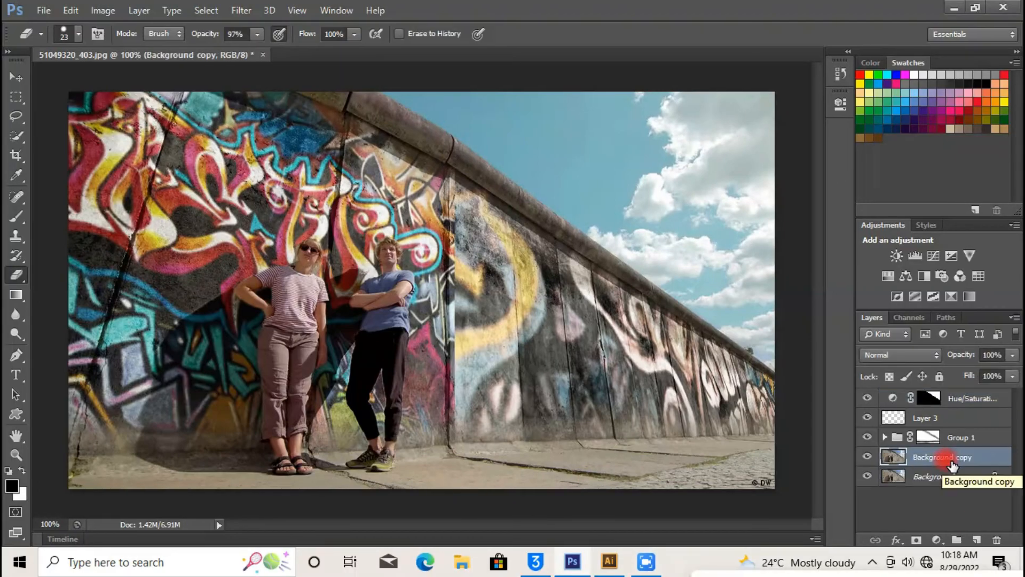
pyautogui.moveTo(953, 464); pyautogui.dragTo(952, 415)
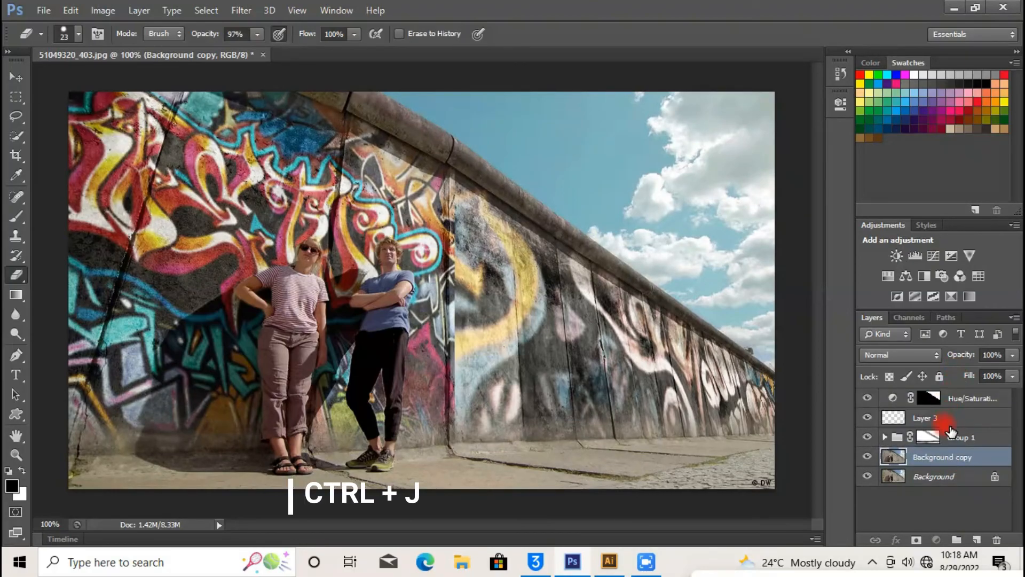
# Toggle the background copy's visibility to compare the original wall with the graffiti version, leaving the copy hidden.
pyautogui.click(867, 398)
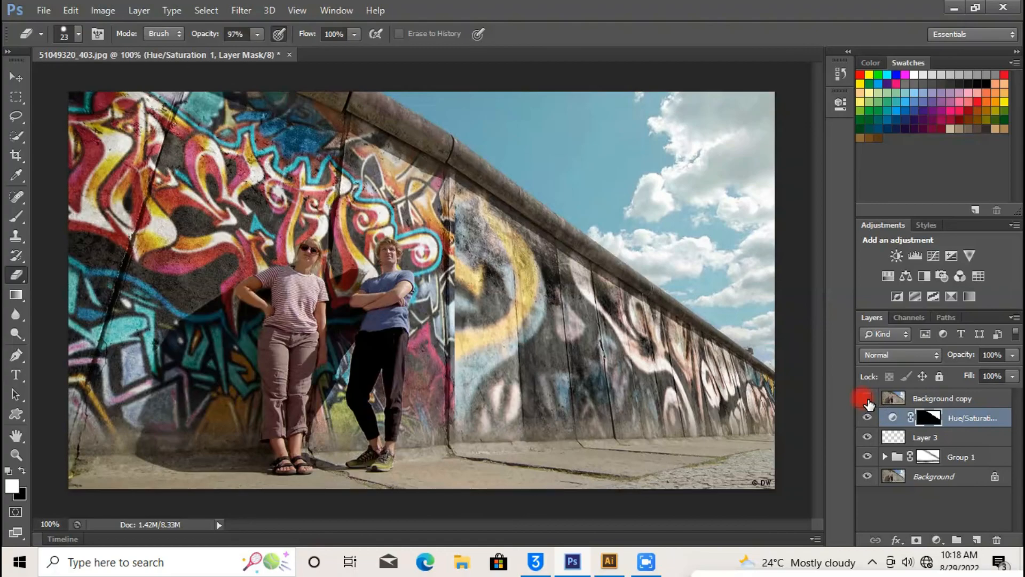
pyautogui.click(867, 399)
pyautogui.click(867, 399)
pyautogui.click(868, 399)
pyautogui.click(867, 399)
pyautogui.click(867, 399)
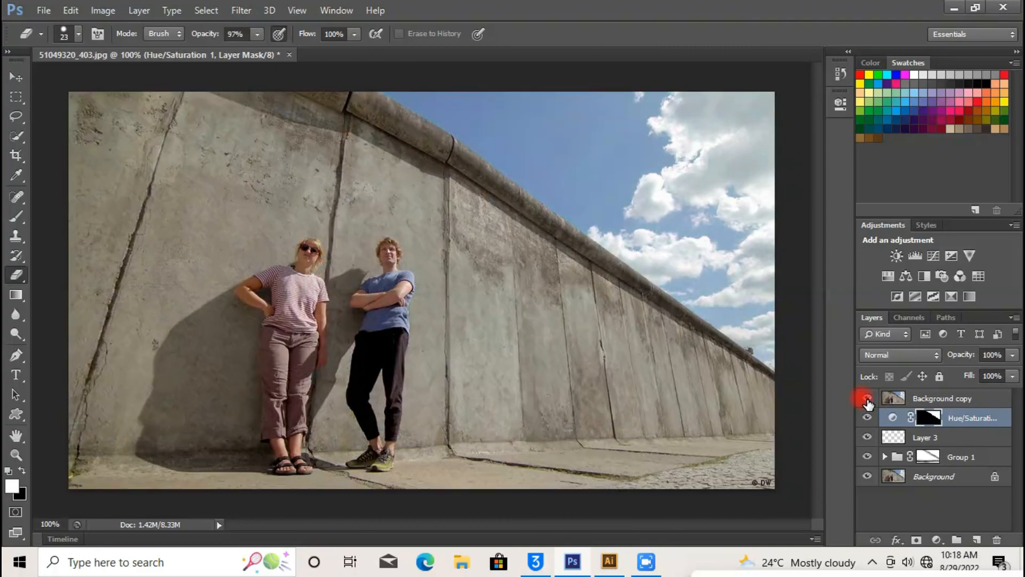
pyautogui.click(868, 399)
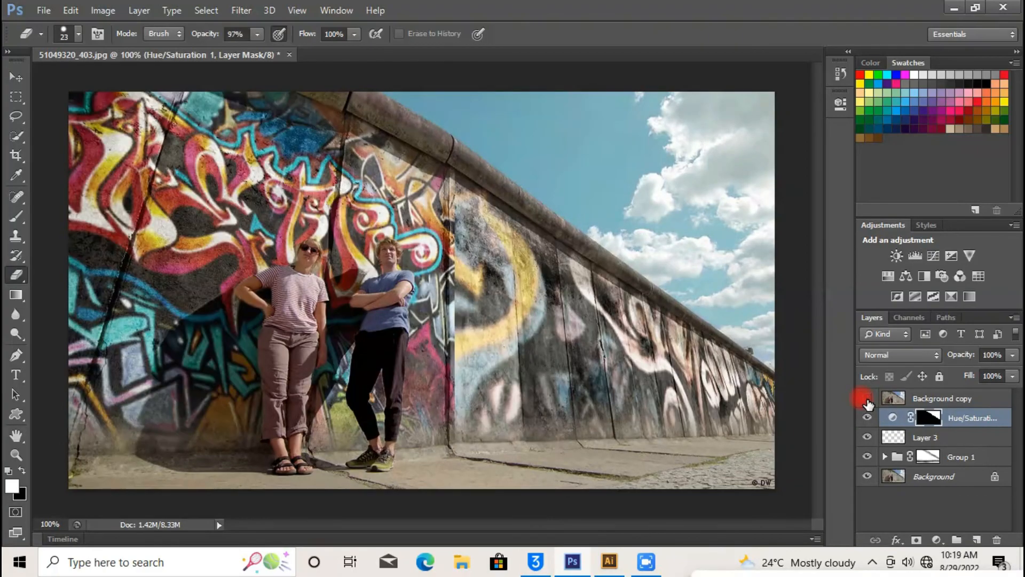